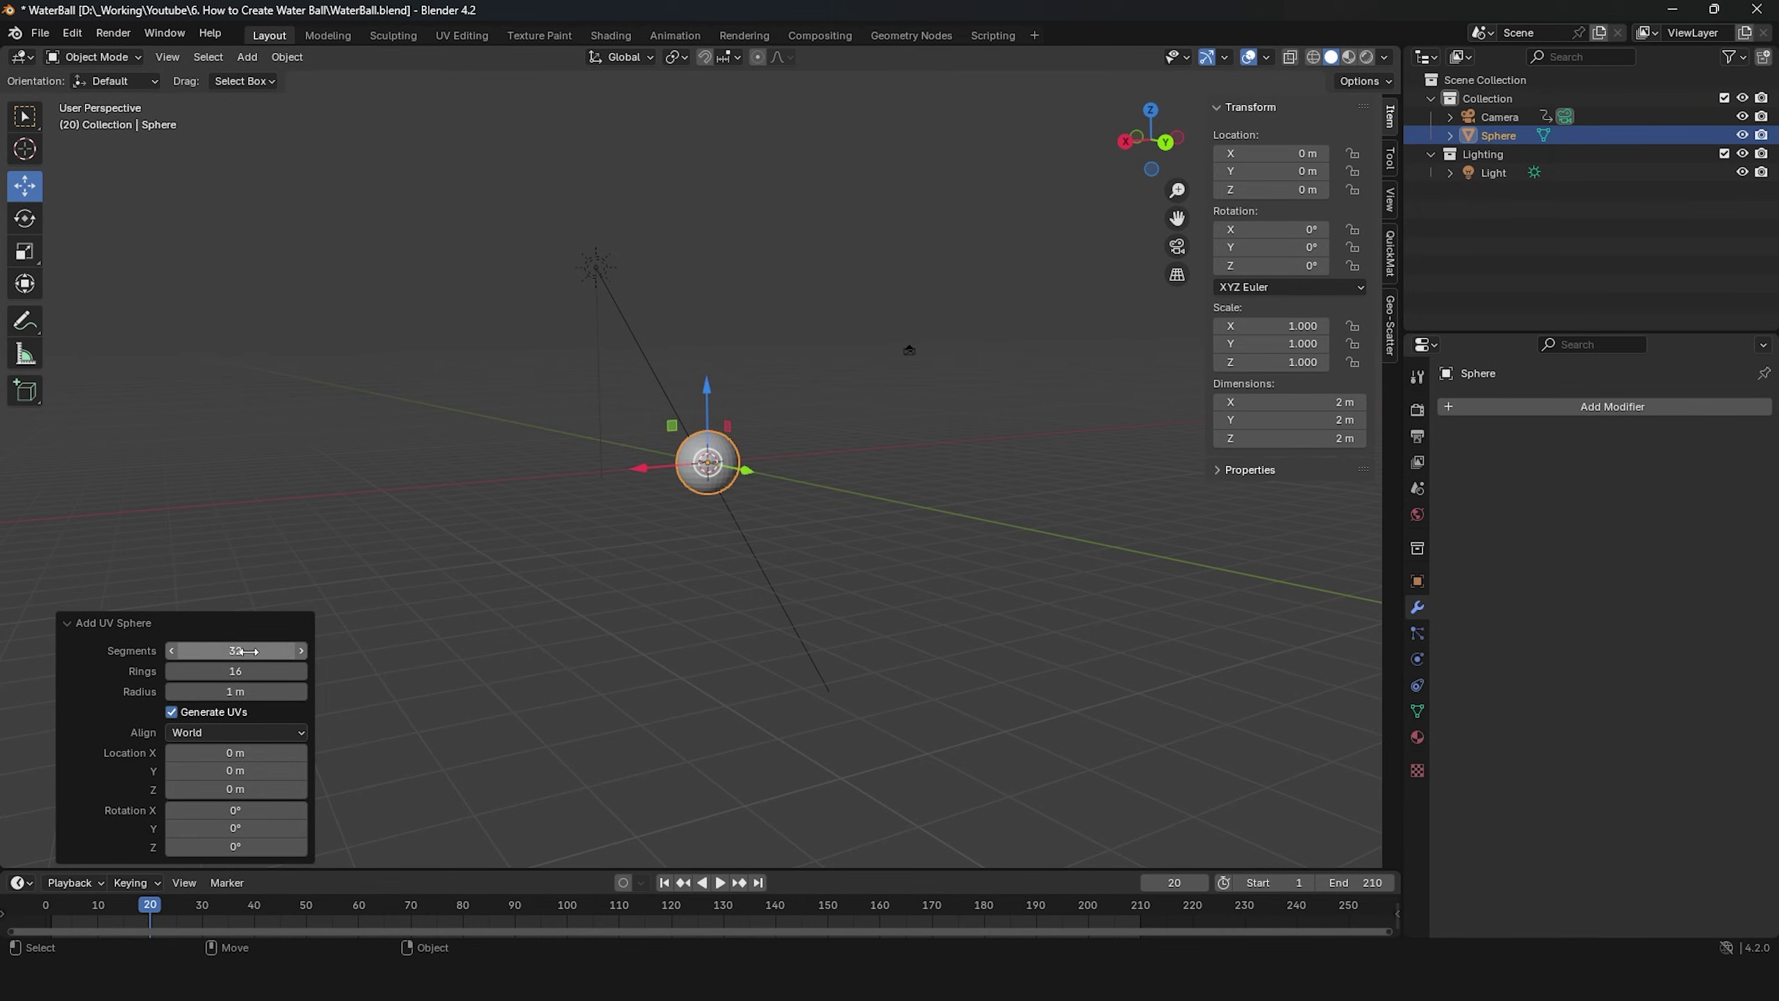
Step: Scale the sphere uniformly by about 6.332, making it about 12.7 m across
key("Return")
key("r")
left_click_drag(782, 499, 1245, 596)
scroll(981, 565, "up", 1)
left_click_drag(975, 563, 988, 563, "alt")
middle_click_drag(990, 569, 911, 631)
Step: Apply the sphere's rotation and scale
key("q")
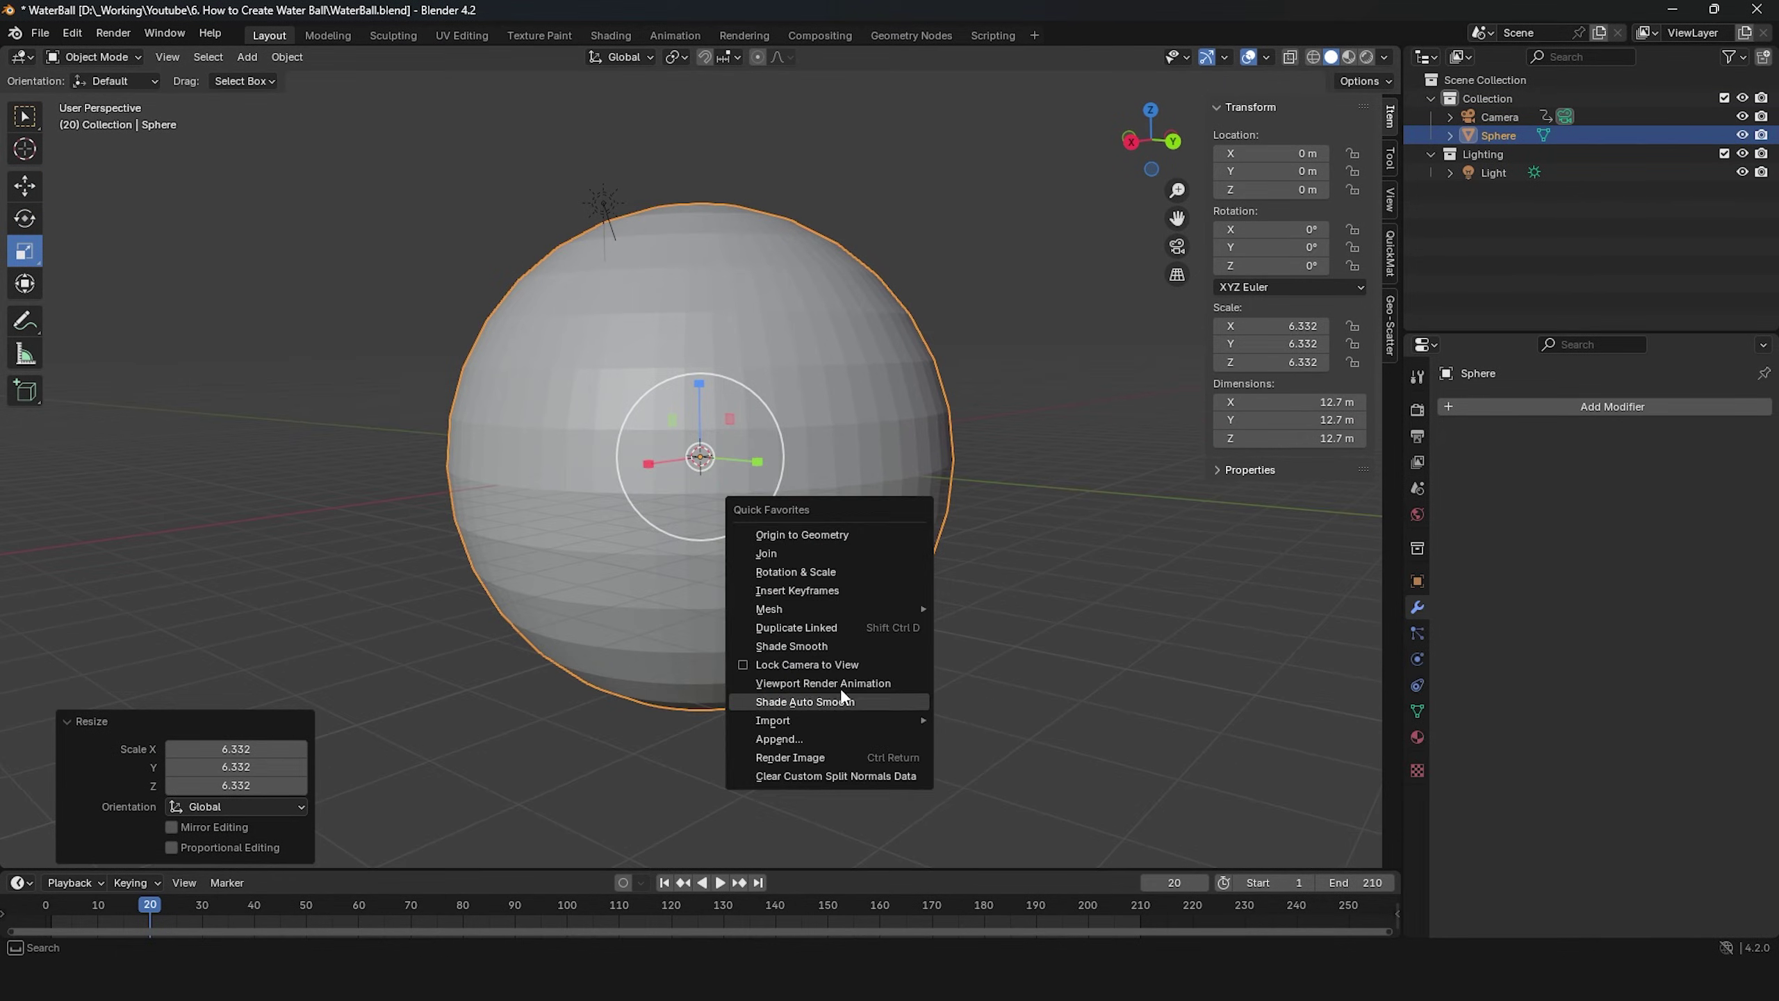
left_click(824, 573)
left_click(982, 549)
middle_click_drag(875, 503, 891, 517)
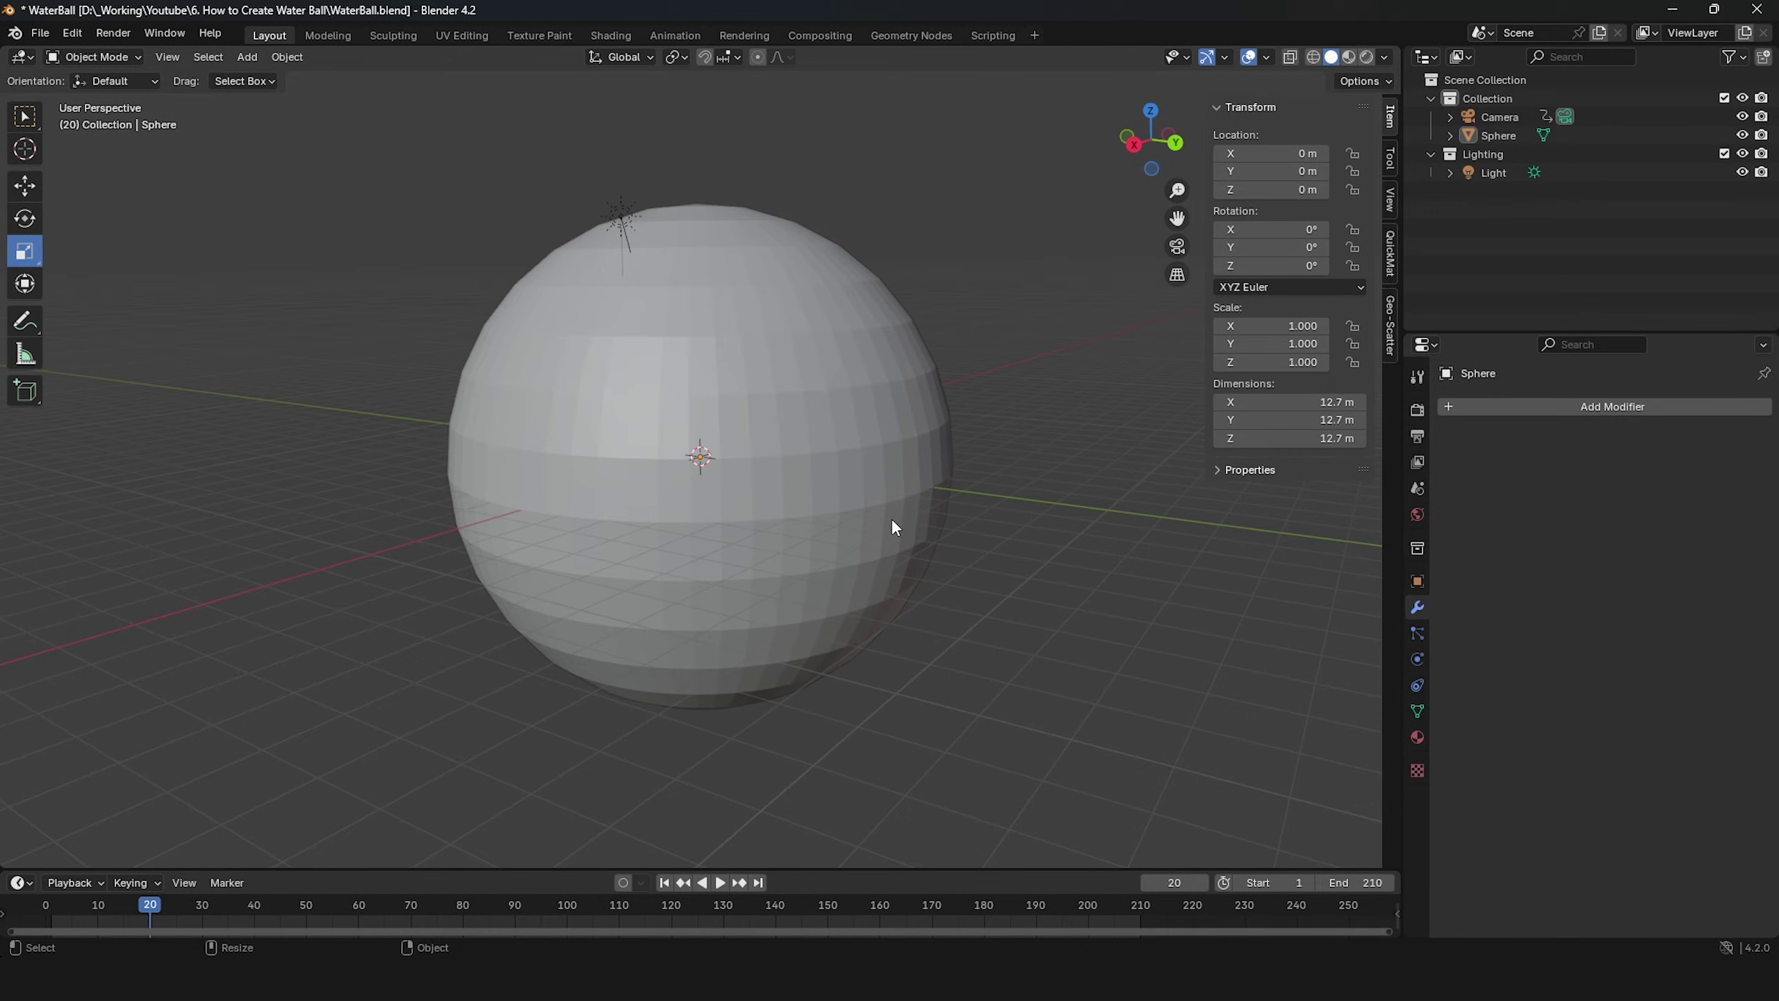
Step: Shade the sphere smooth
left_click(889, 517)
key("q")
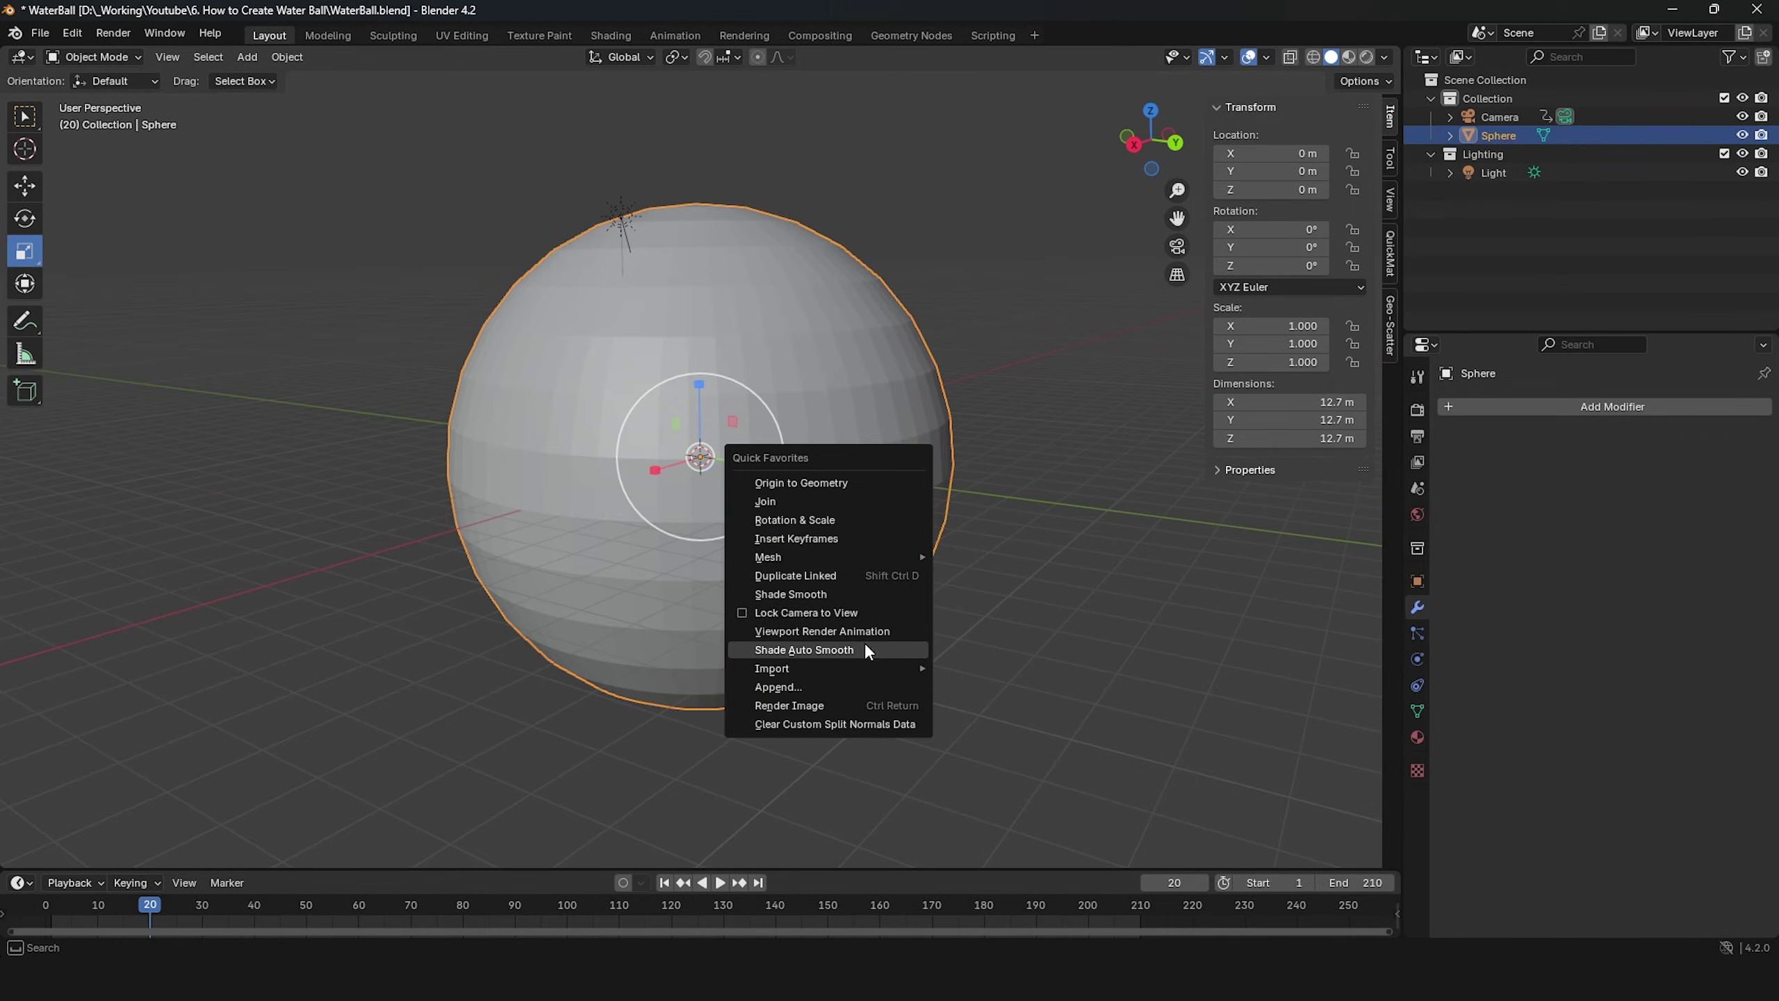
left_click(885, 594)
left_click(982, 545)
middle_click_drag(981, 545, 981, 538)
scroll(969, 726, "up", 1)
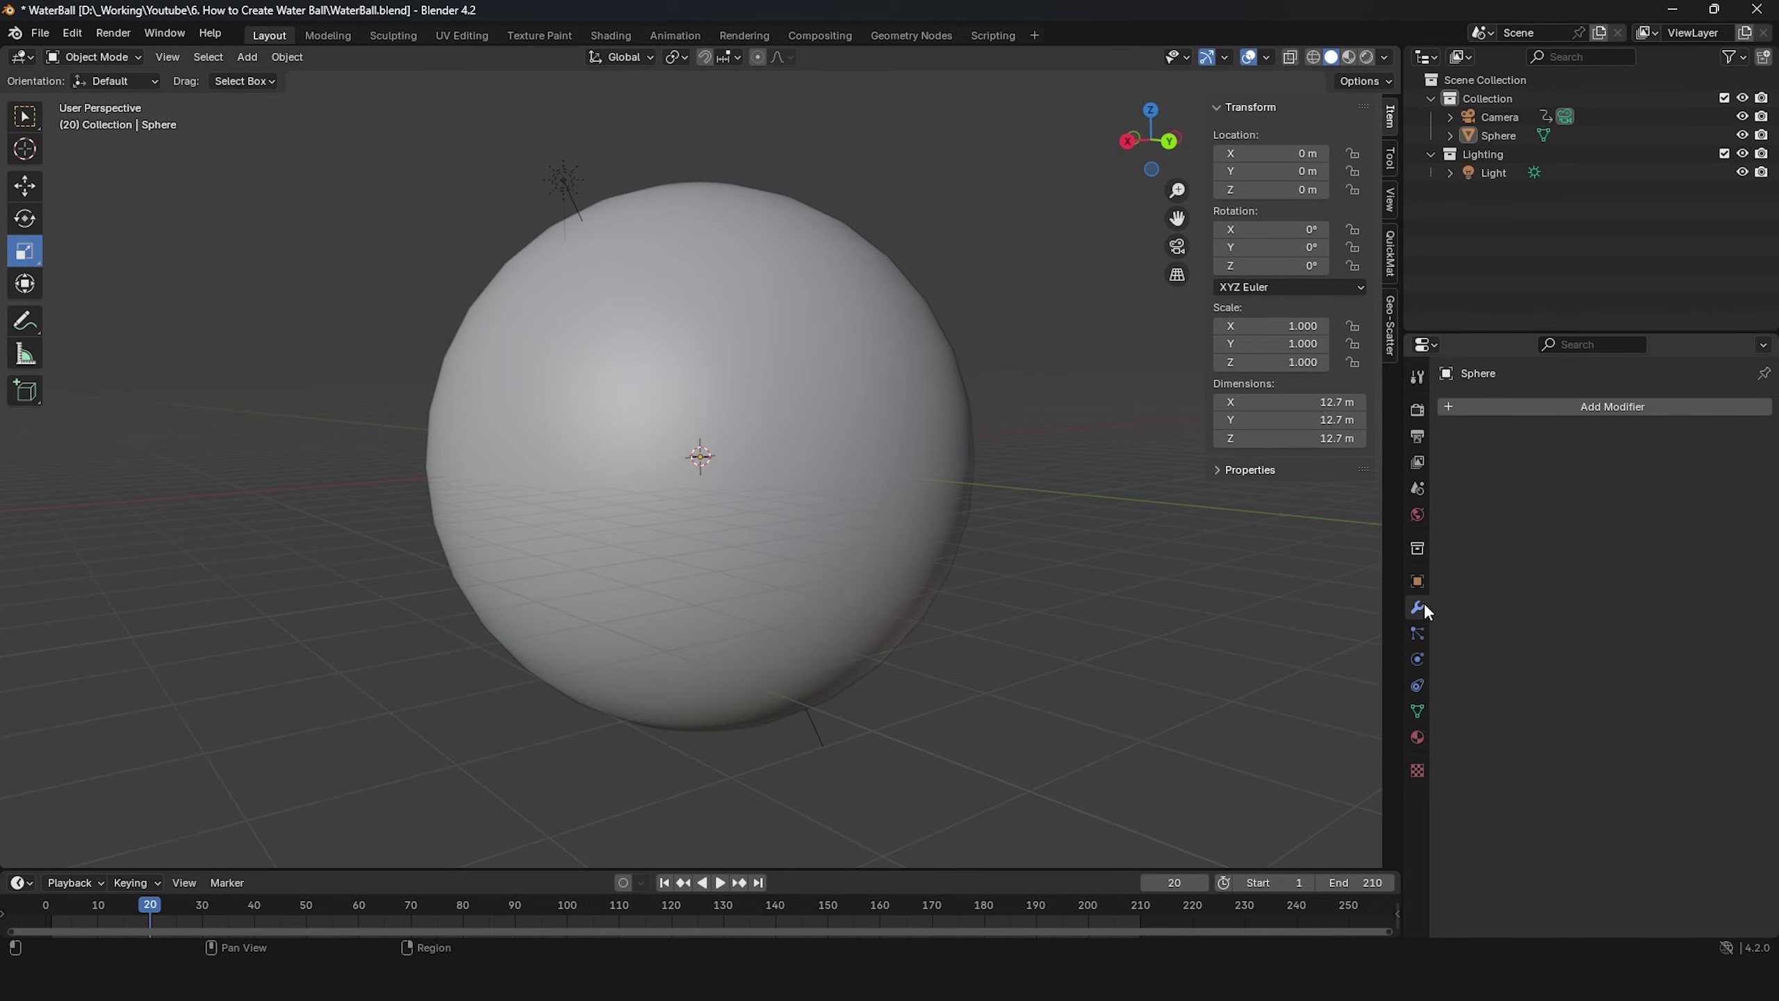
Step: Add a Geometry Nodes modifier to the sphere and open a Geometry Node Editor in a new area below the viewport
left_click(1568, 406)
left_click(1519, 435)
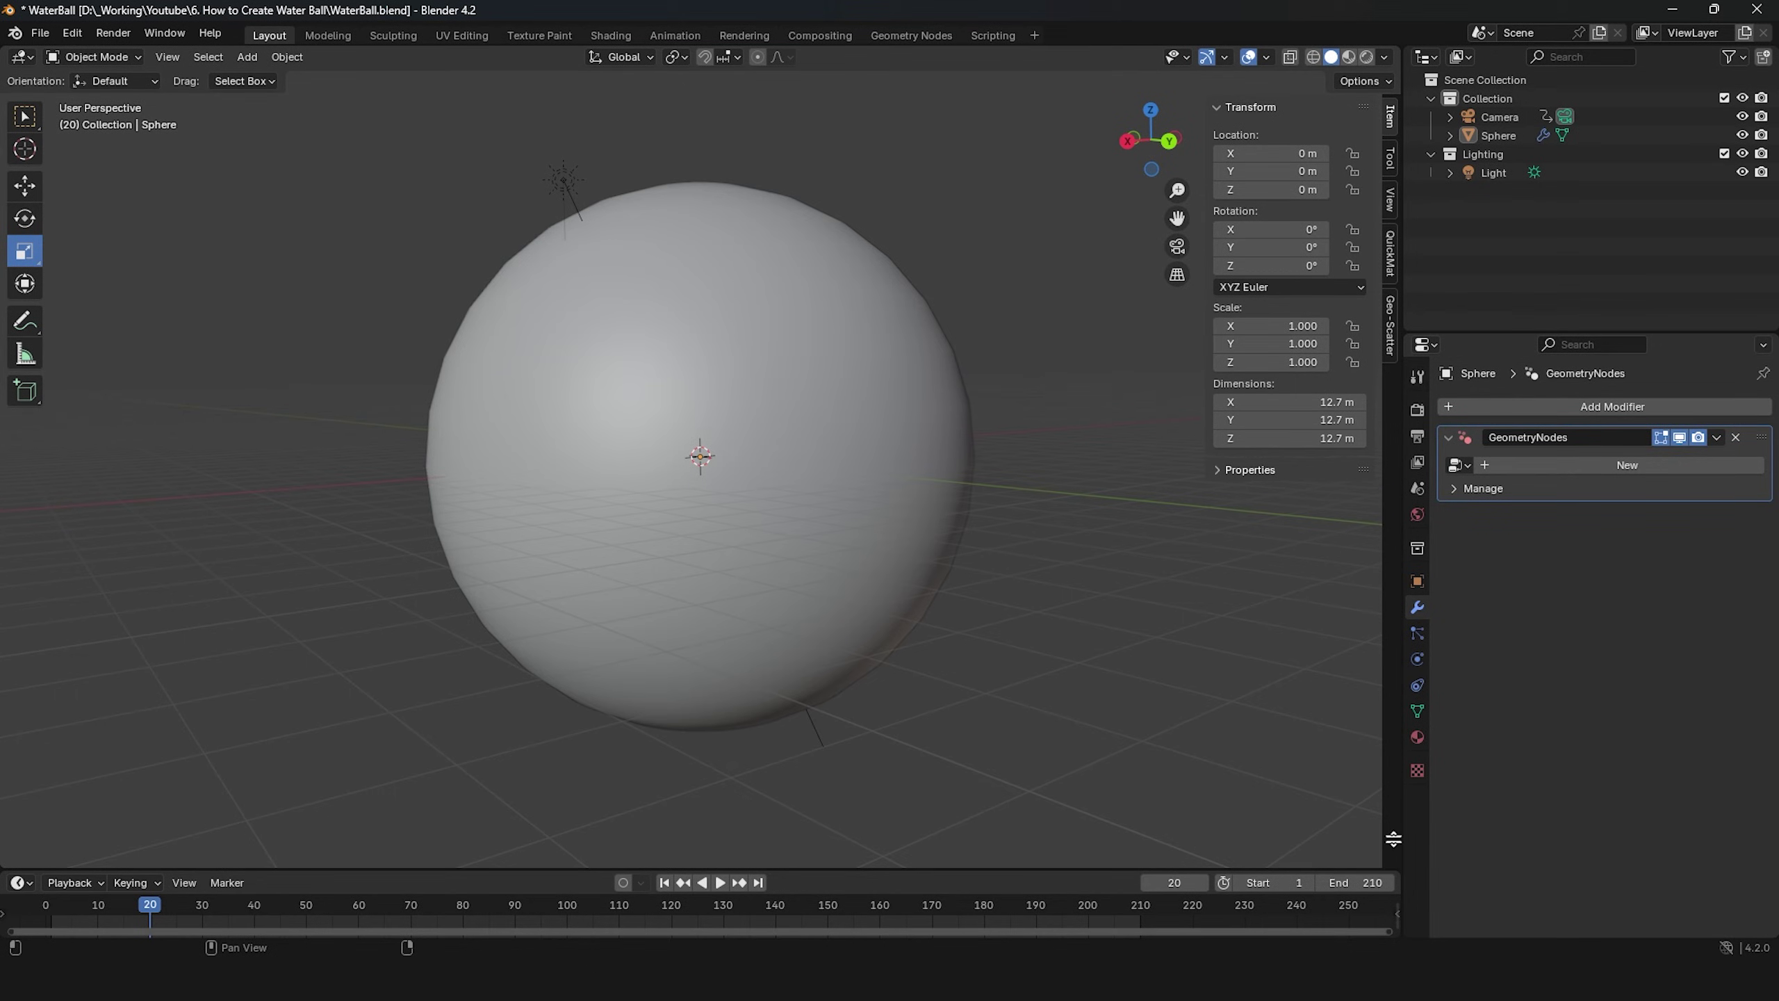
left_click_drag(1394, 839, 1372, 564)
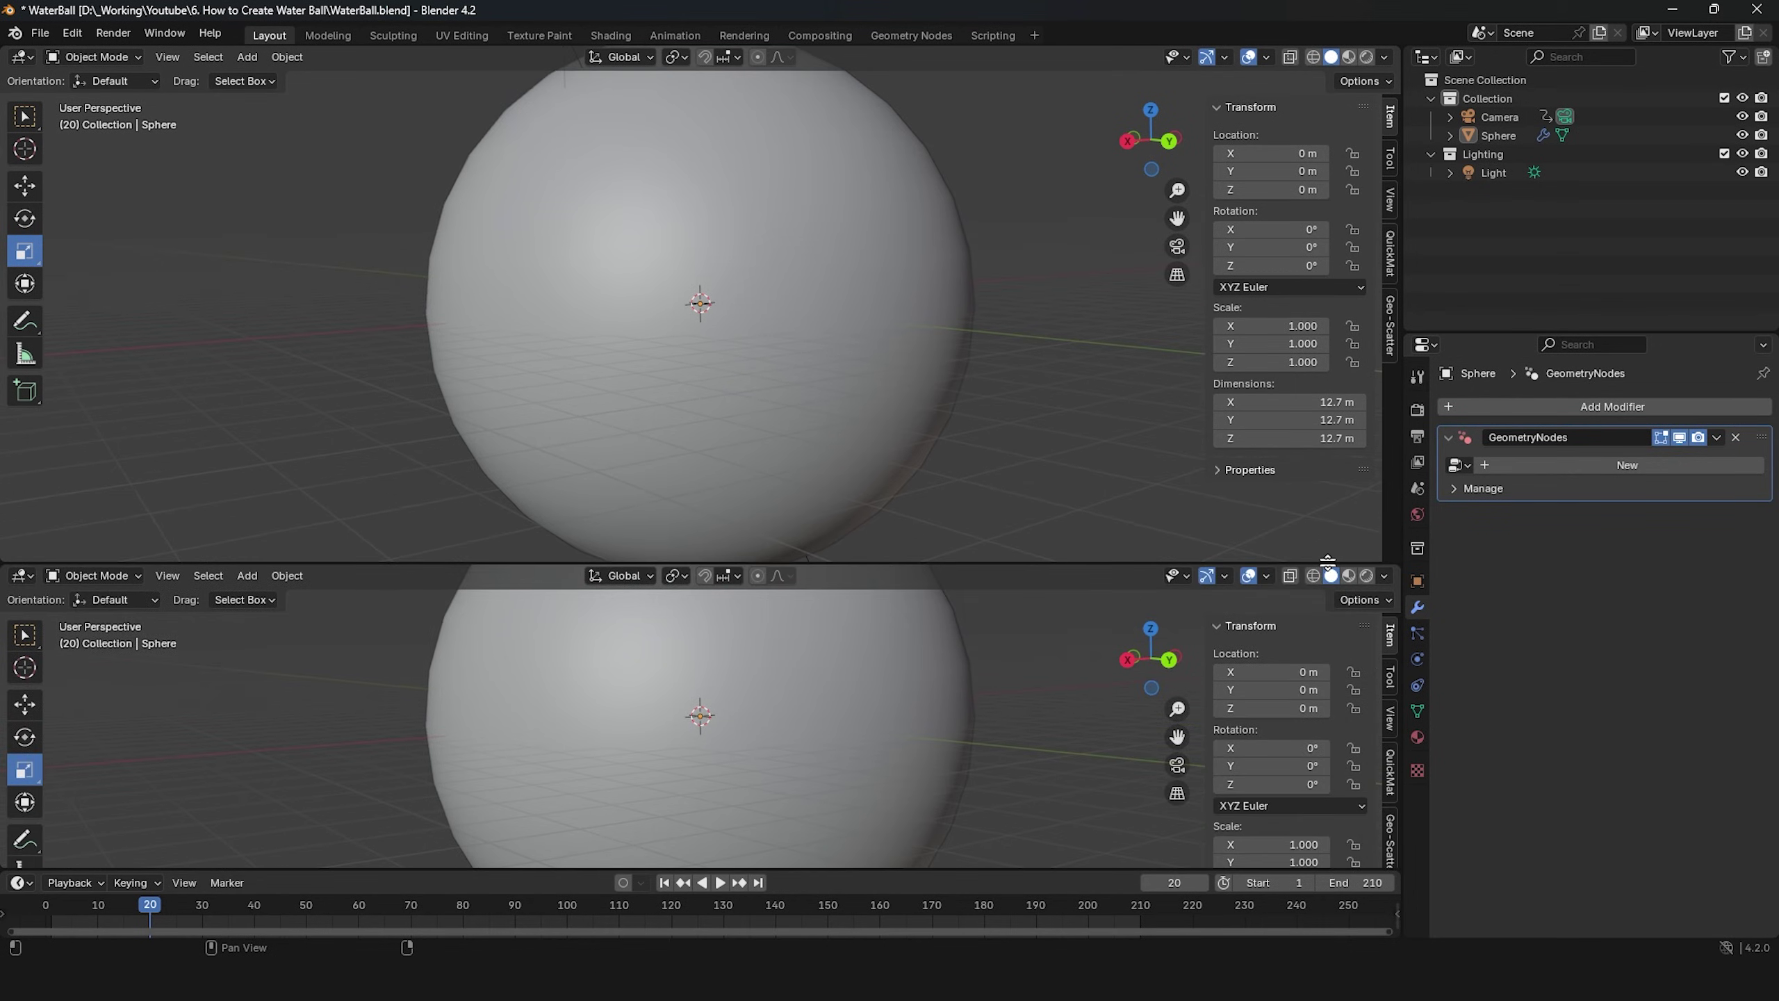
left_click(23, 573)
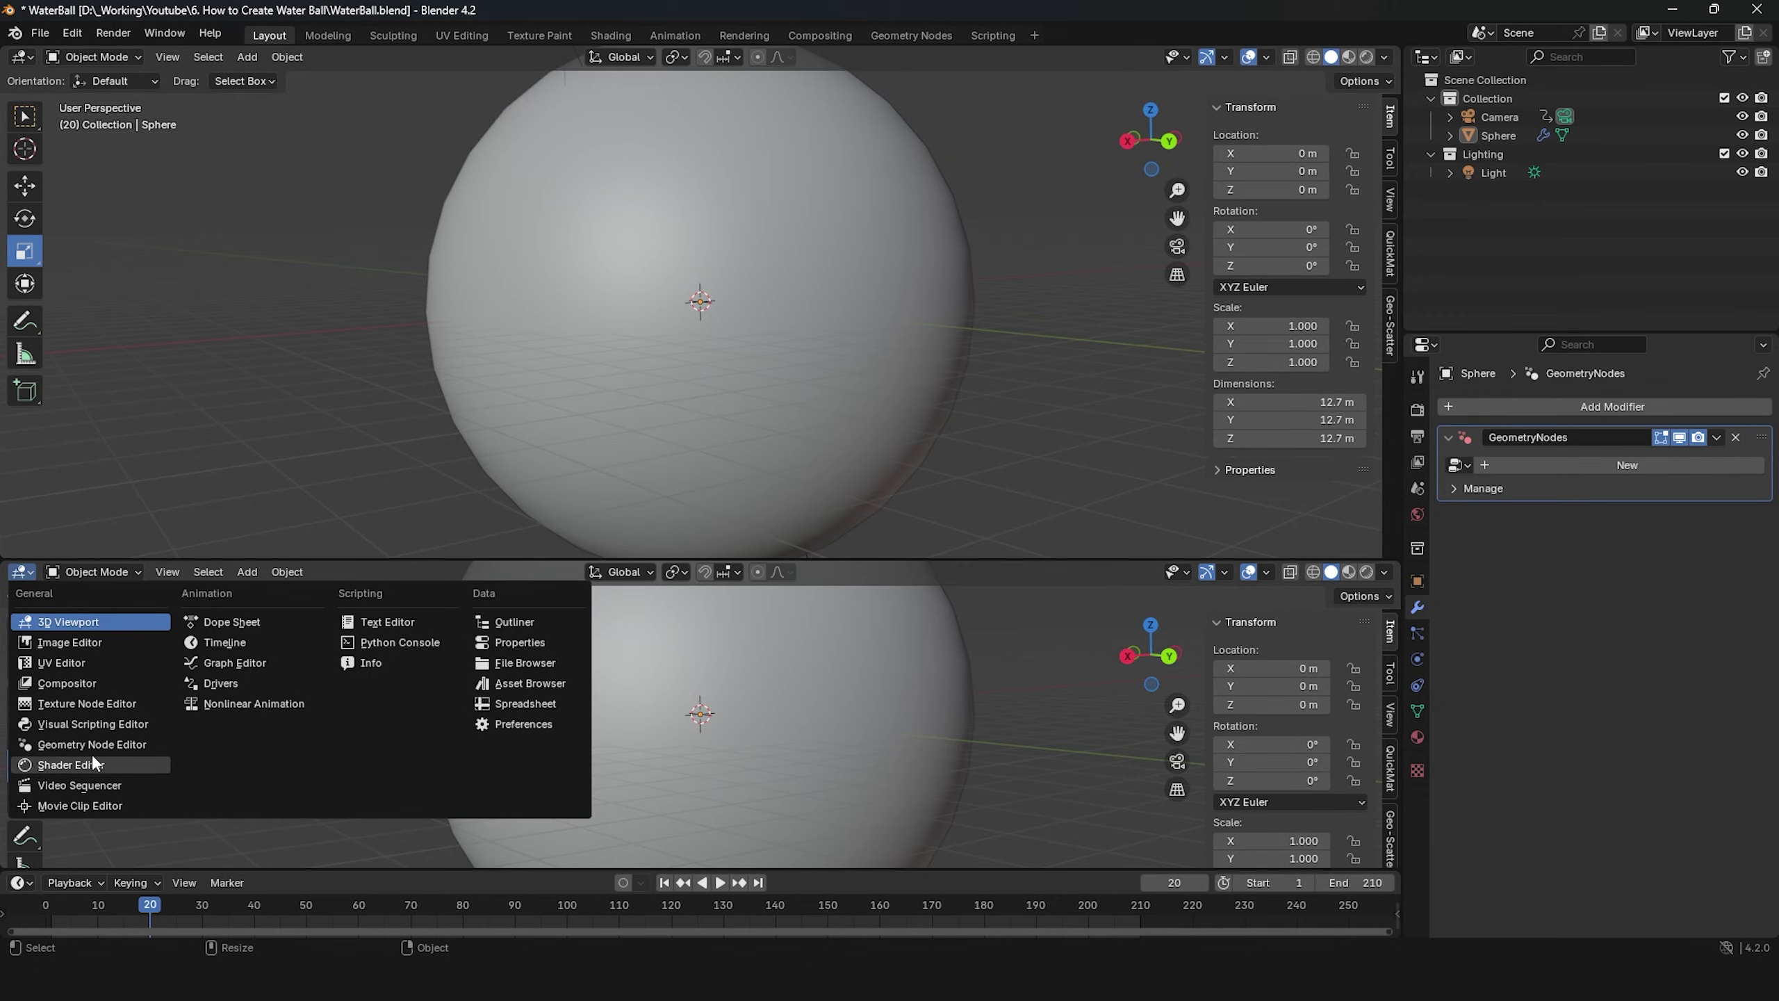
left_click(140, 744)
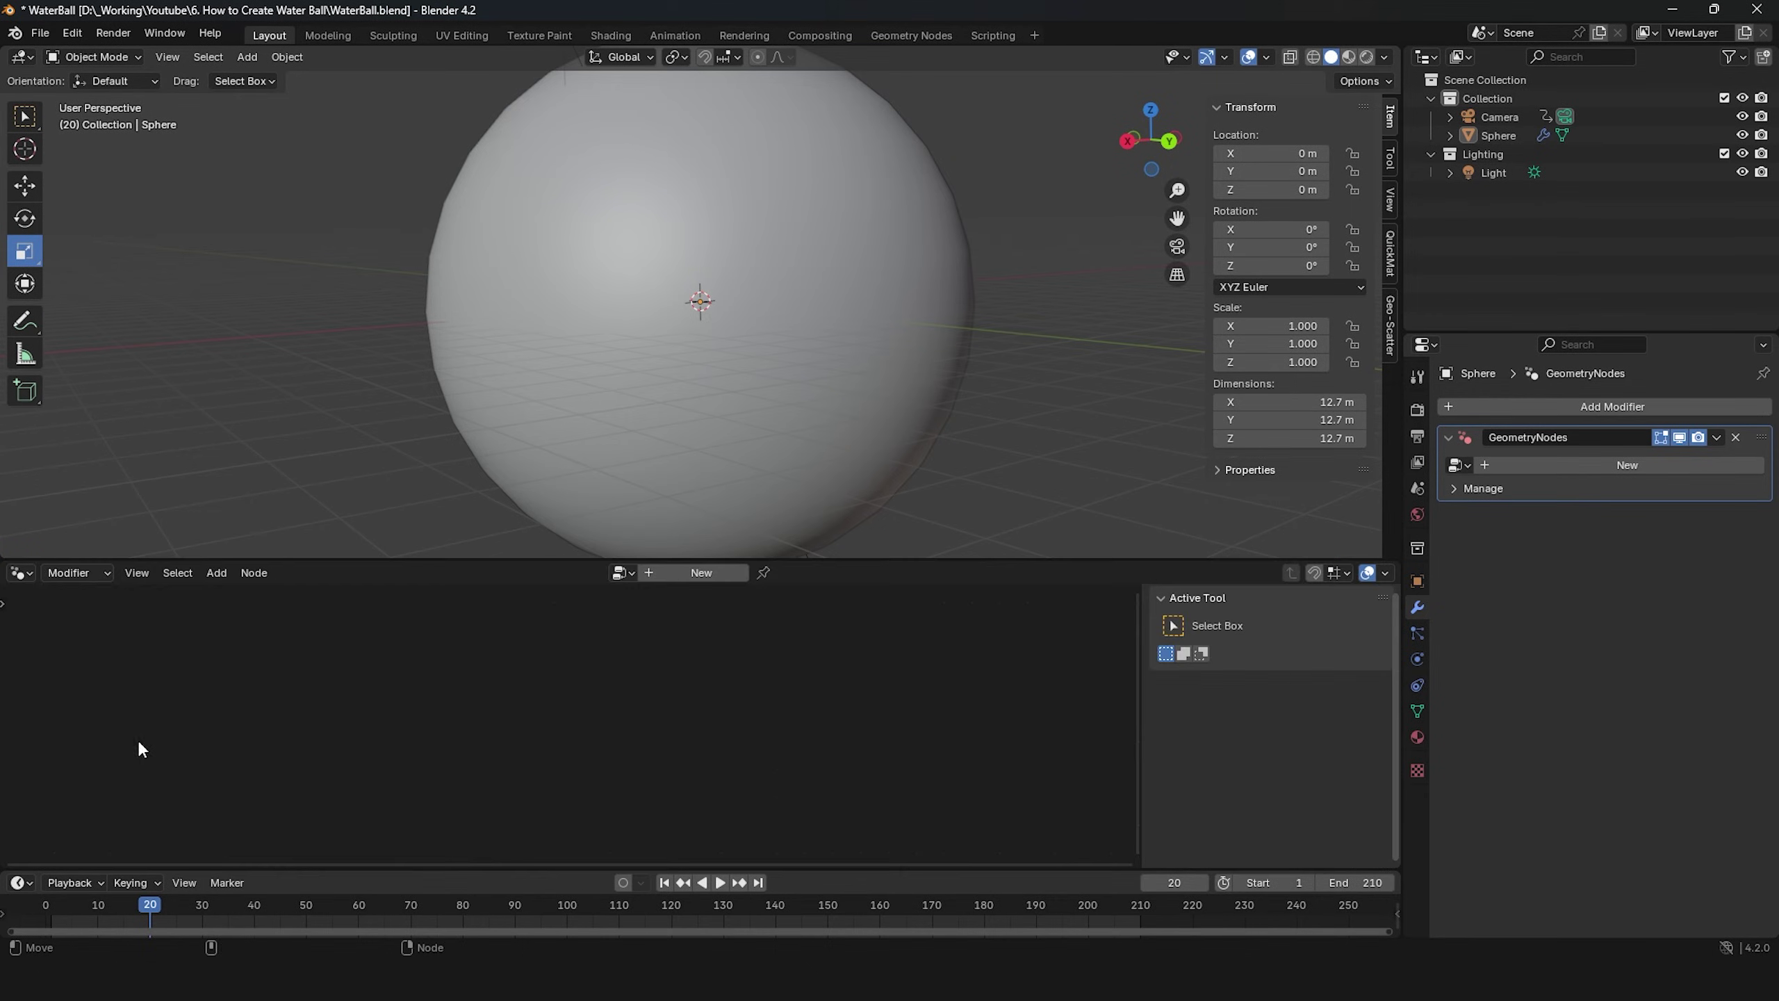
Step: Assign the existing Geometry Nodes node group to the sphere's modifier and enlarge the node editor to show the whole node tree
left_click(1459, 465)
left_click(1497, 494)
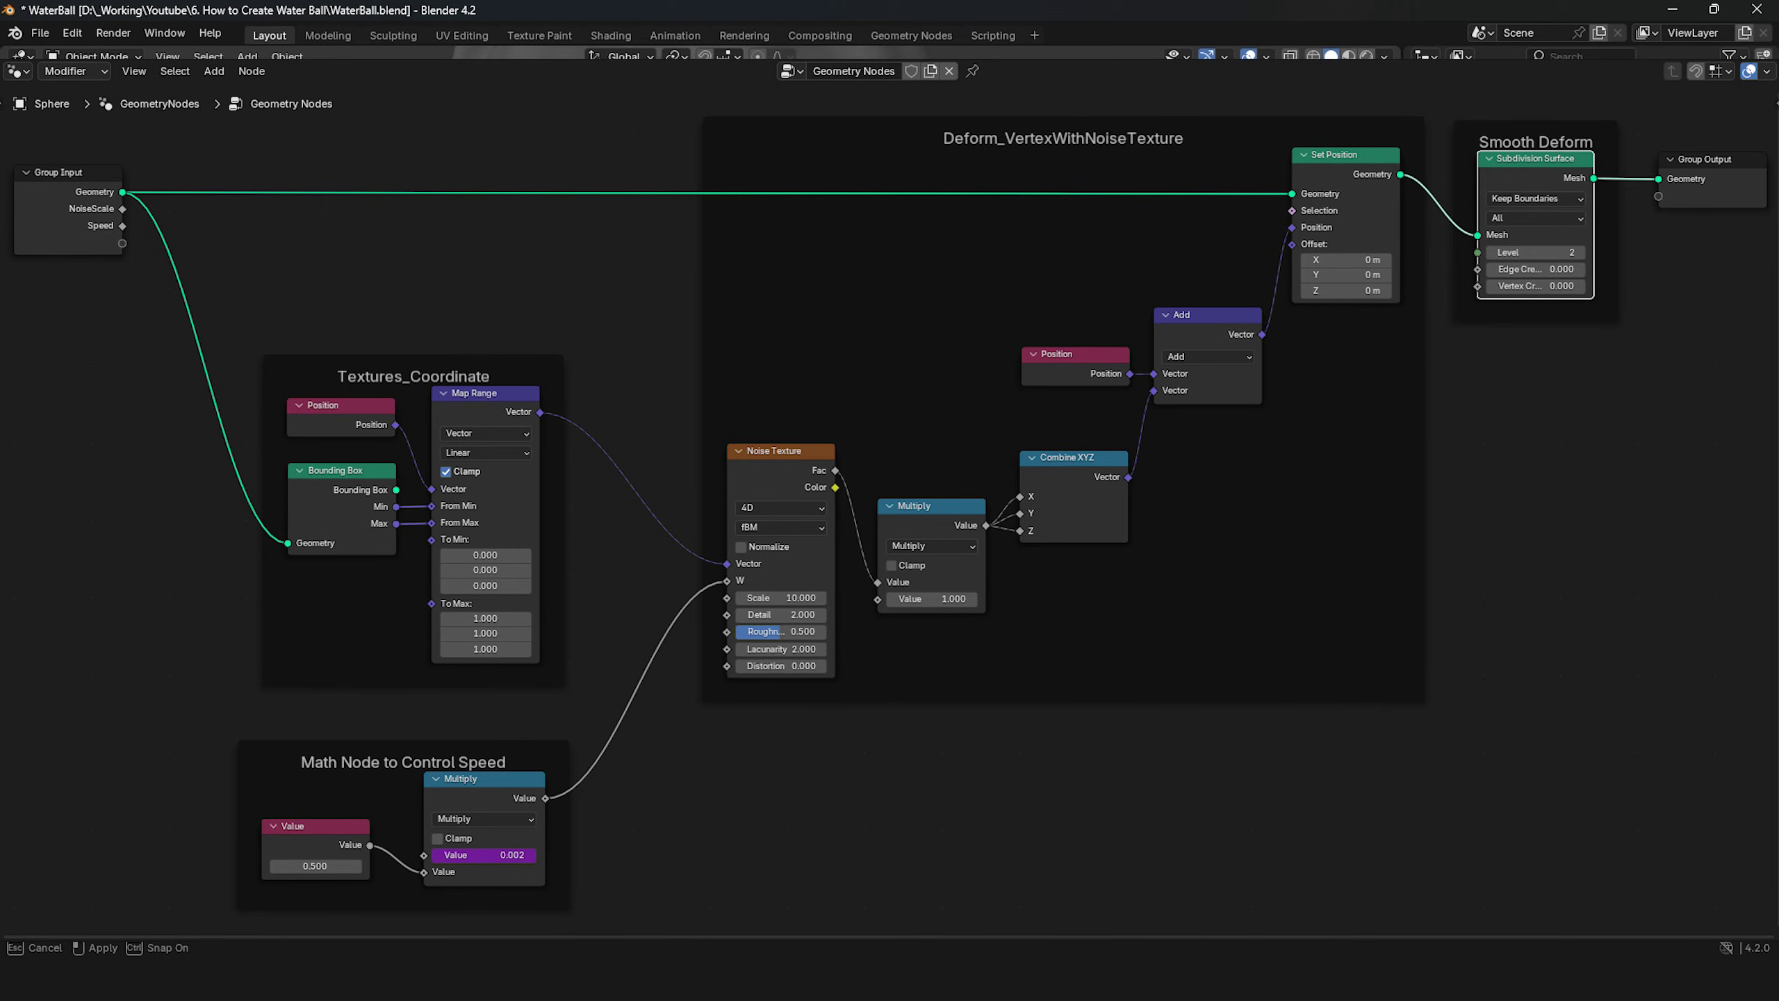
left_click_drag(925, 61, 925, 60)
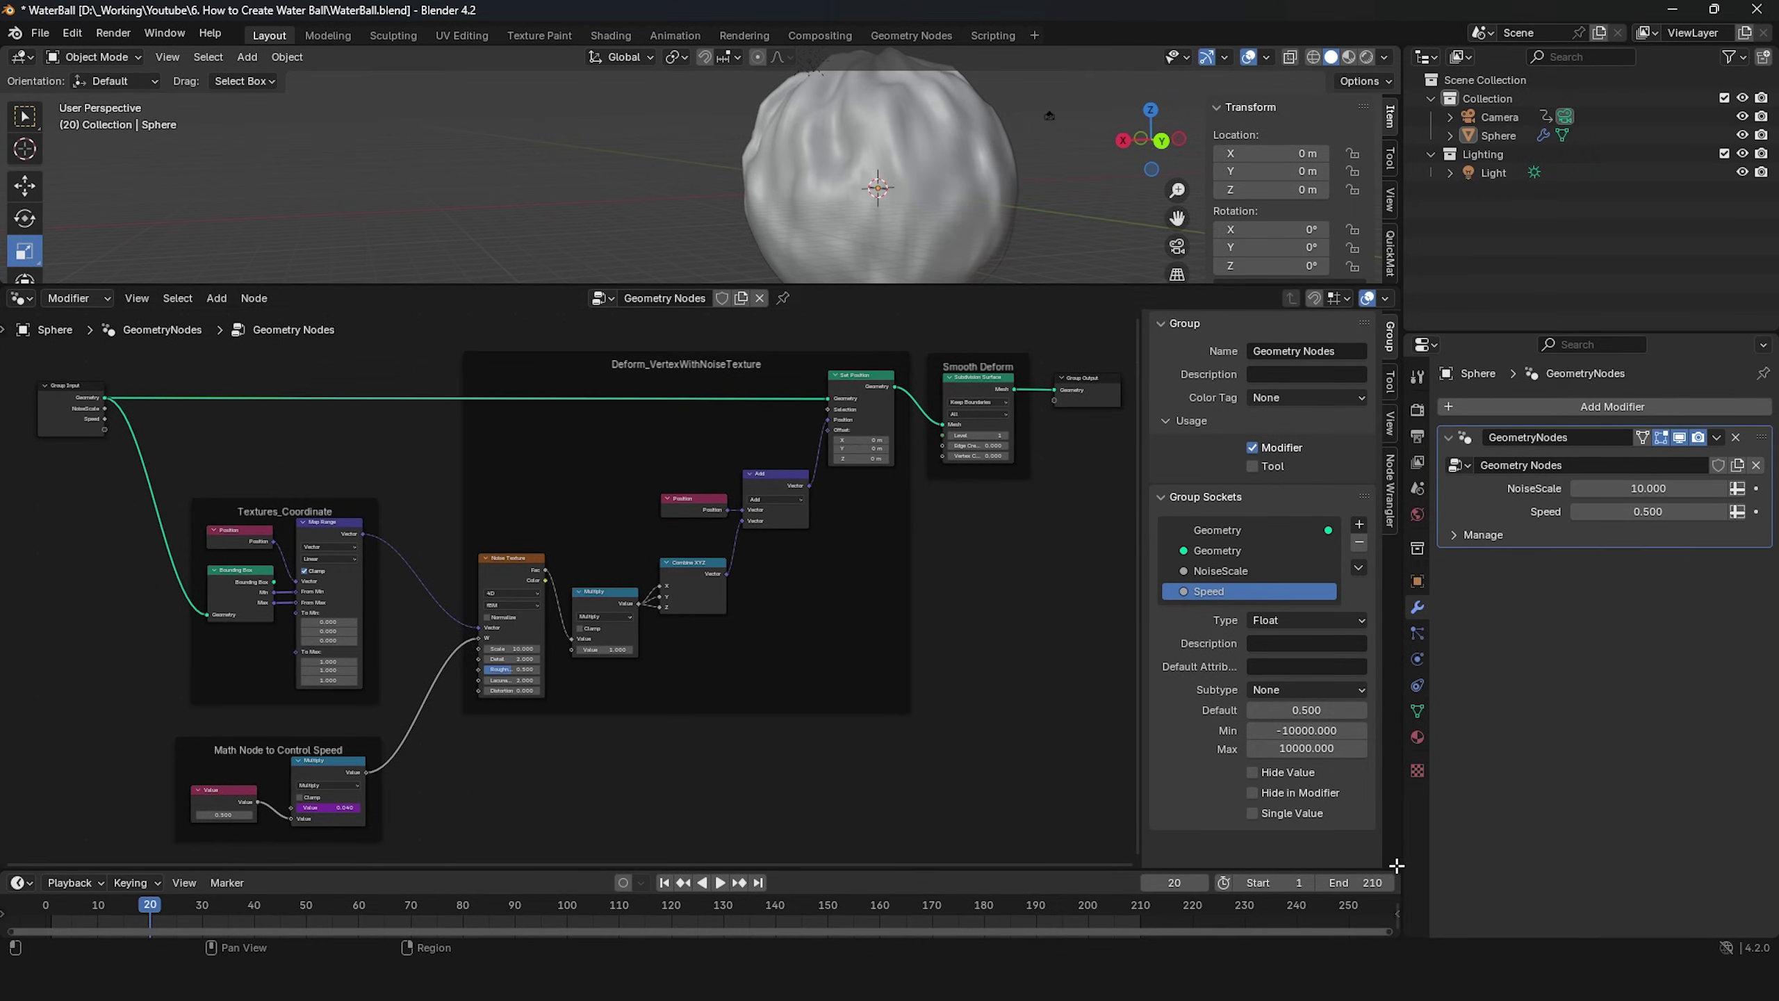
scroll(1291, 715, "up", 3)
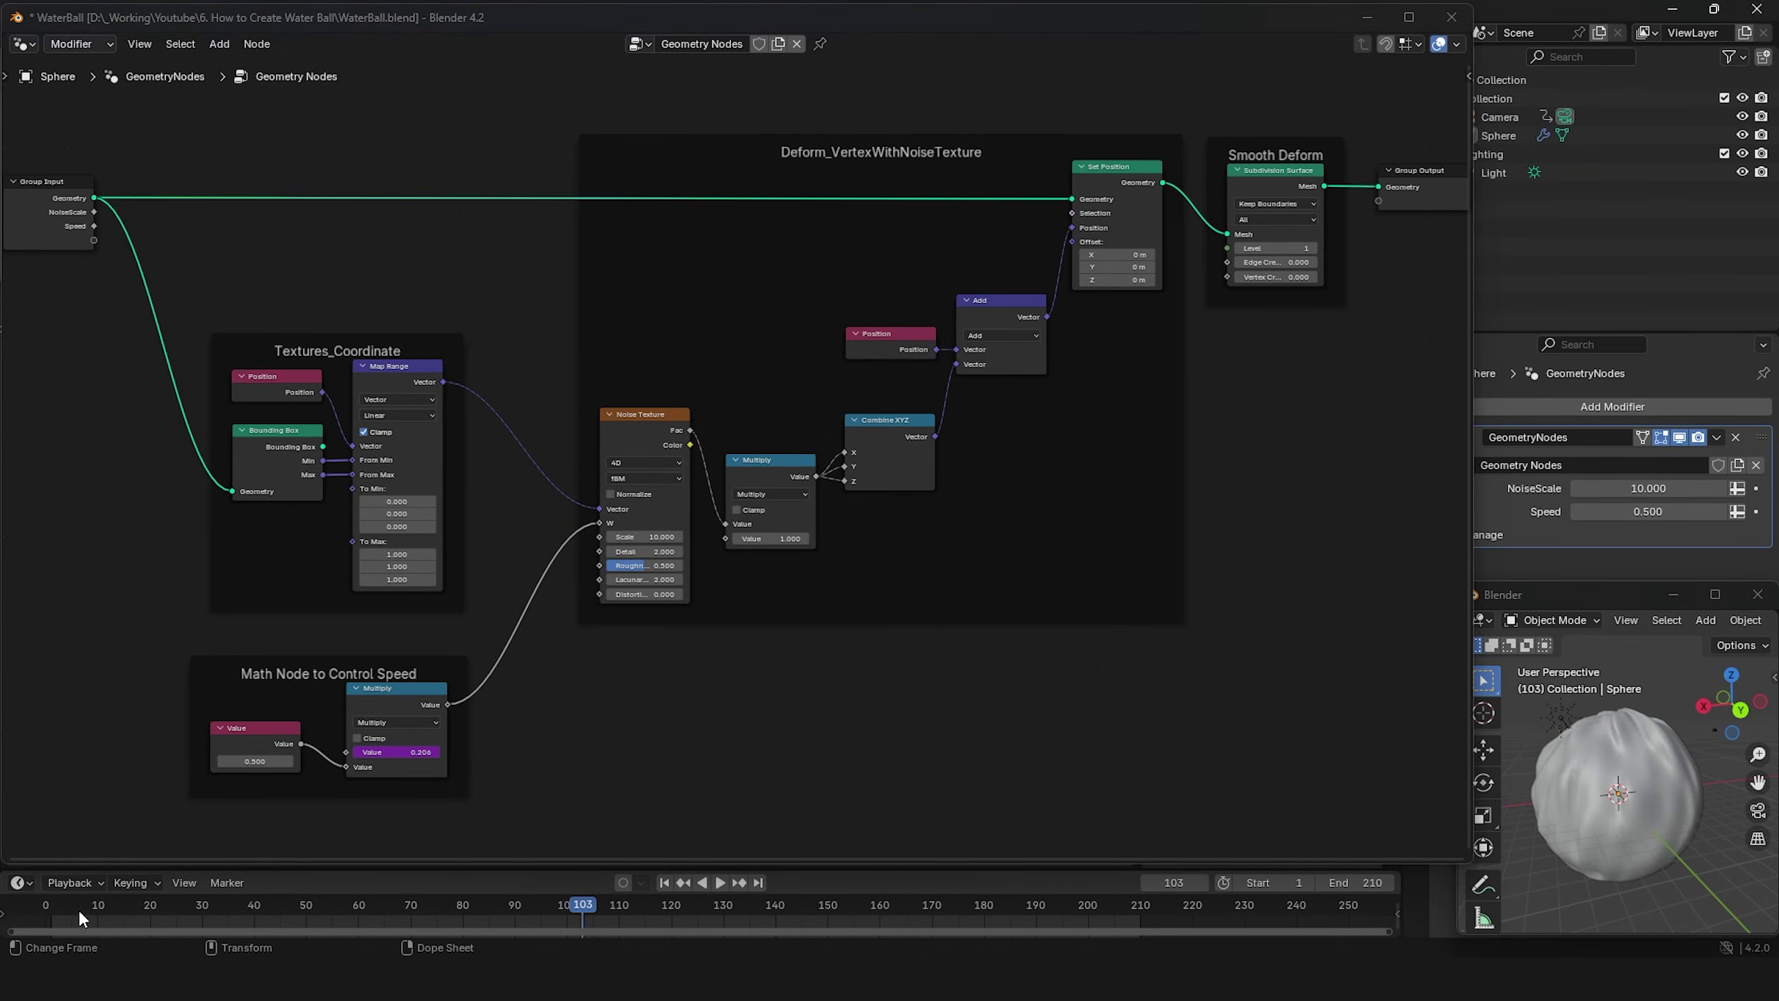
Step: Mute the Subdivision Surface node and play the animation from the first frame to view the unsmoothed deformation
left_click(46, 909)
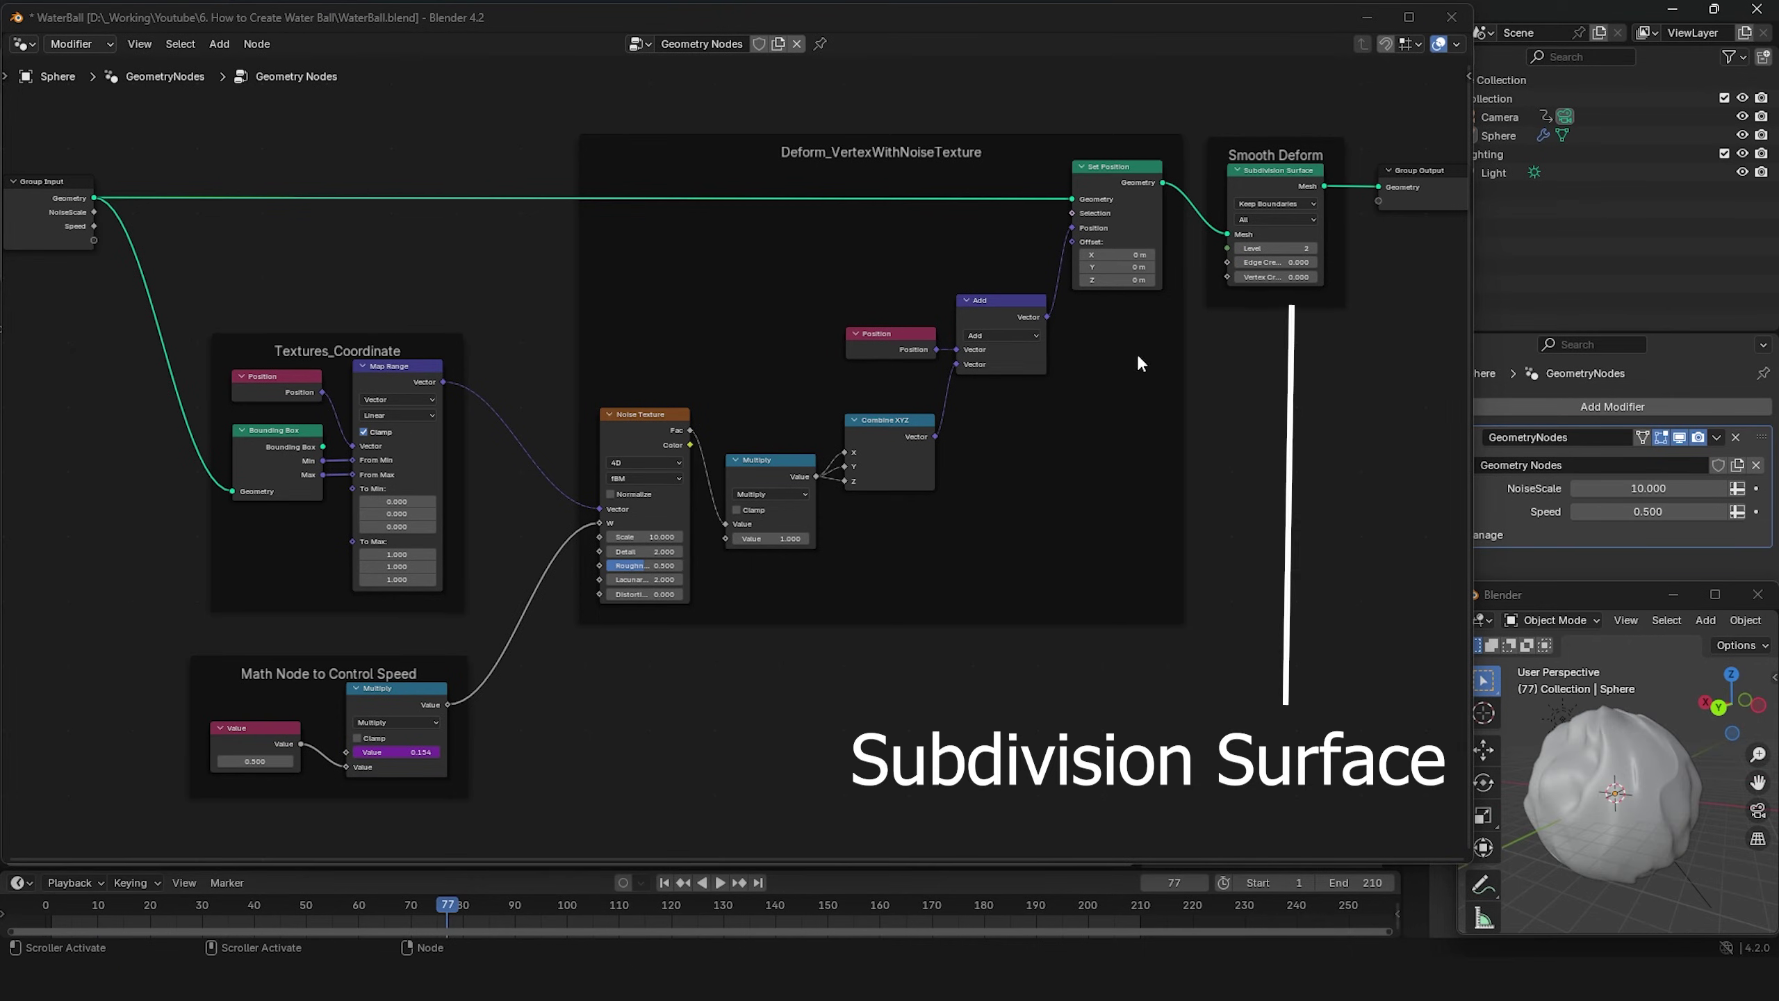
left_click_drag(1261, 249, 1270, 252)
key("space")
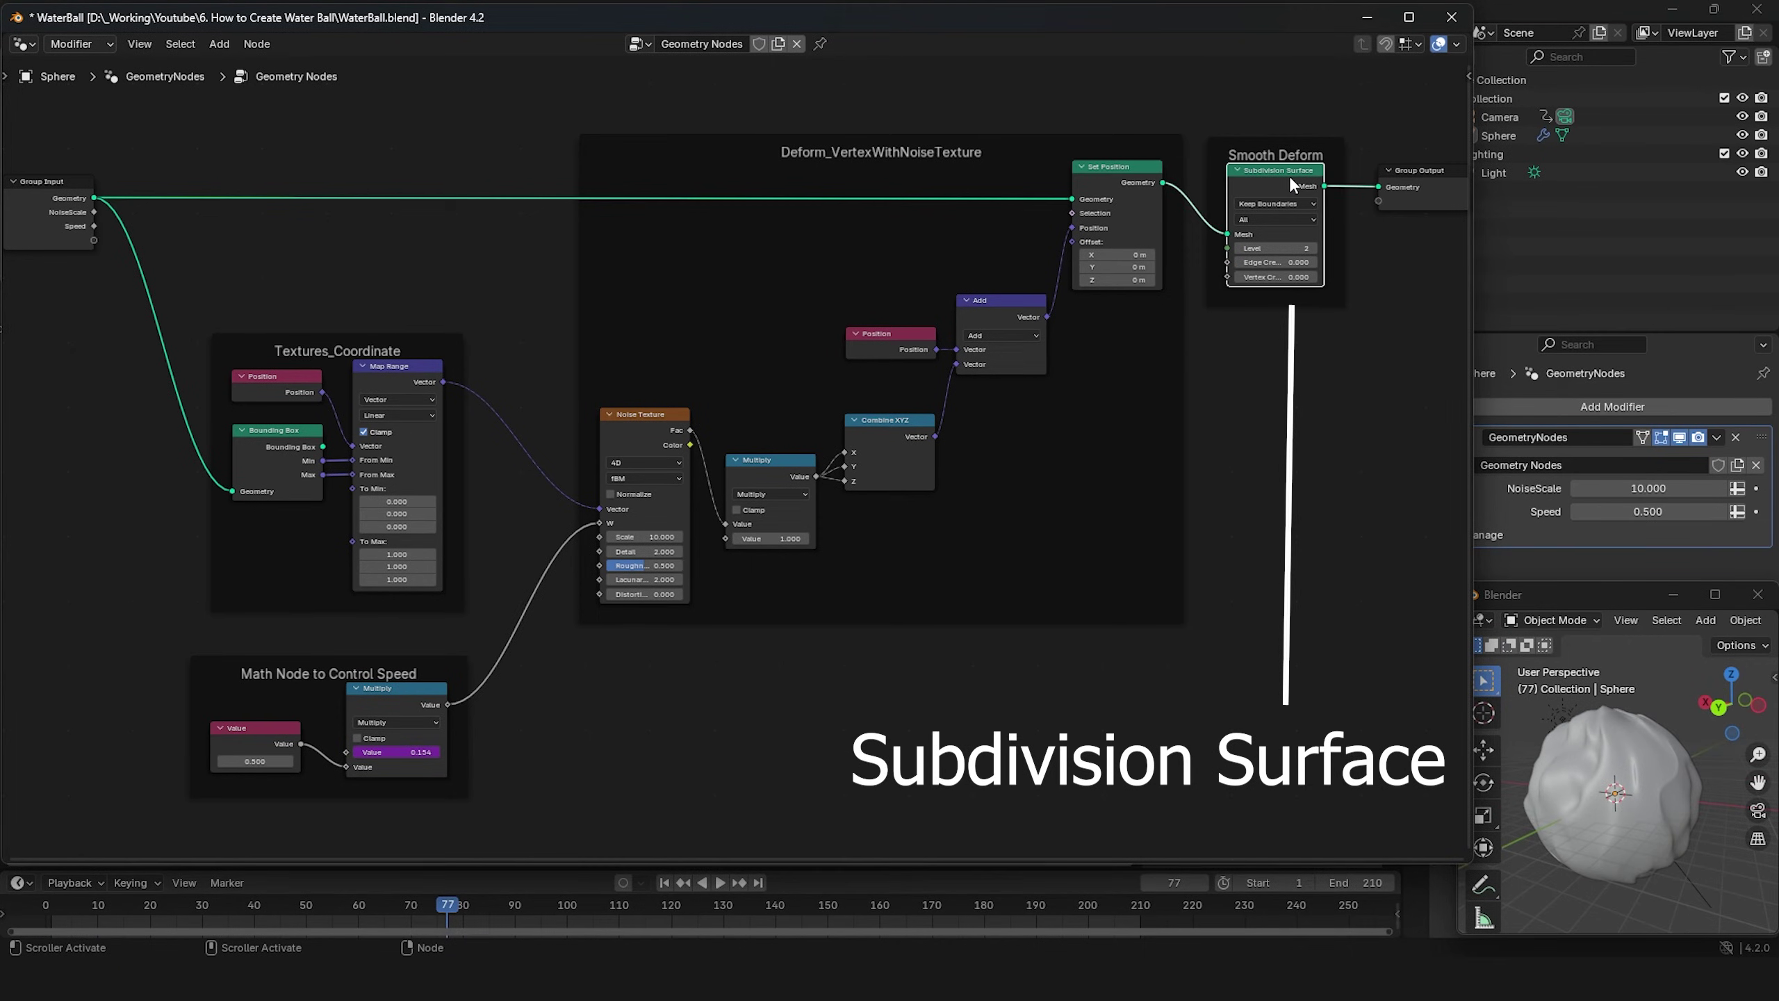
key("m")
left_click(664, 883)
left_click(721, 883)
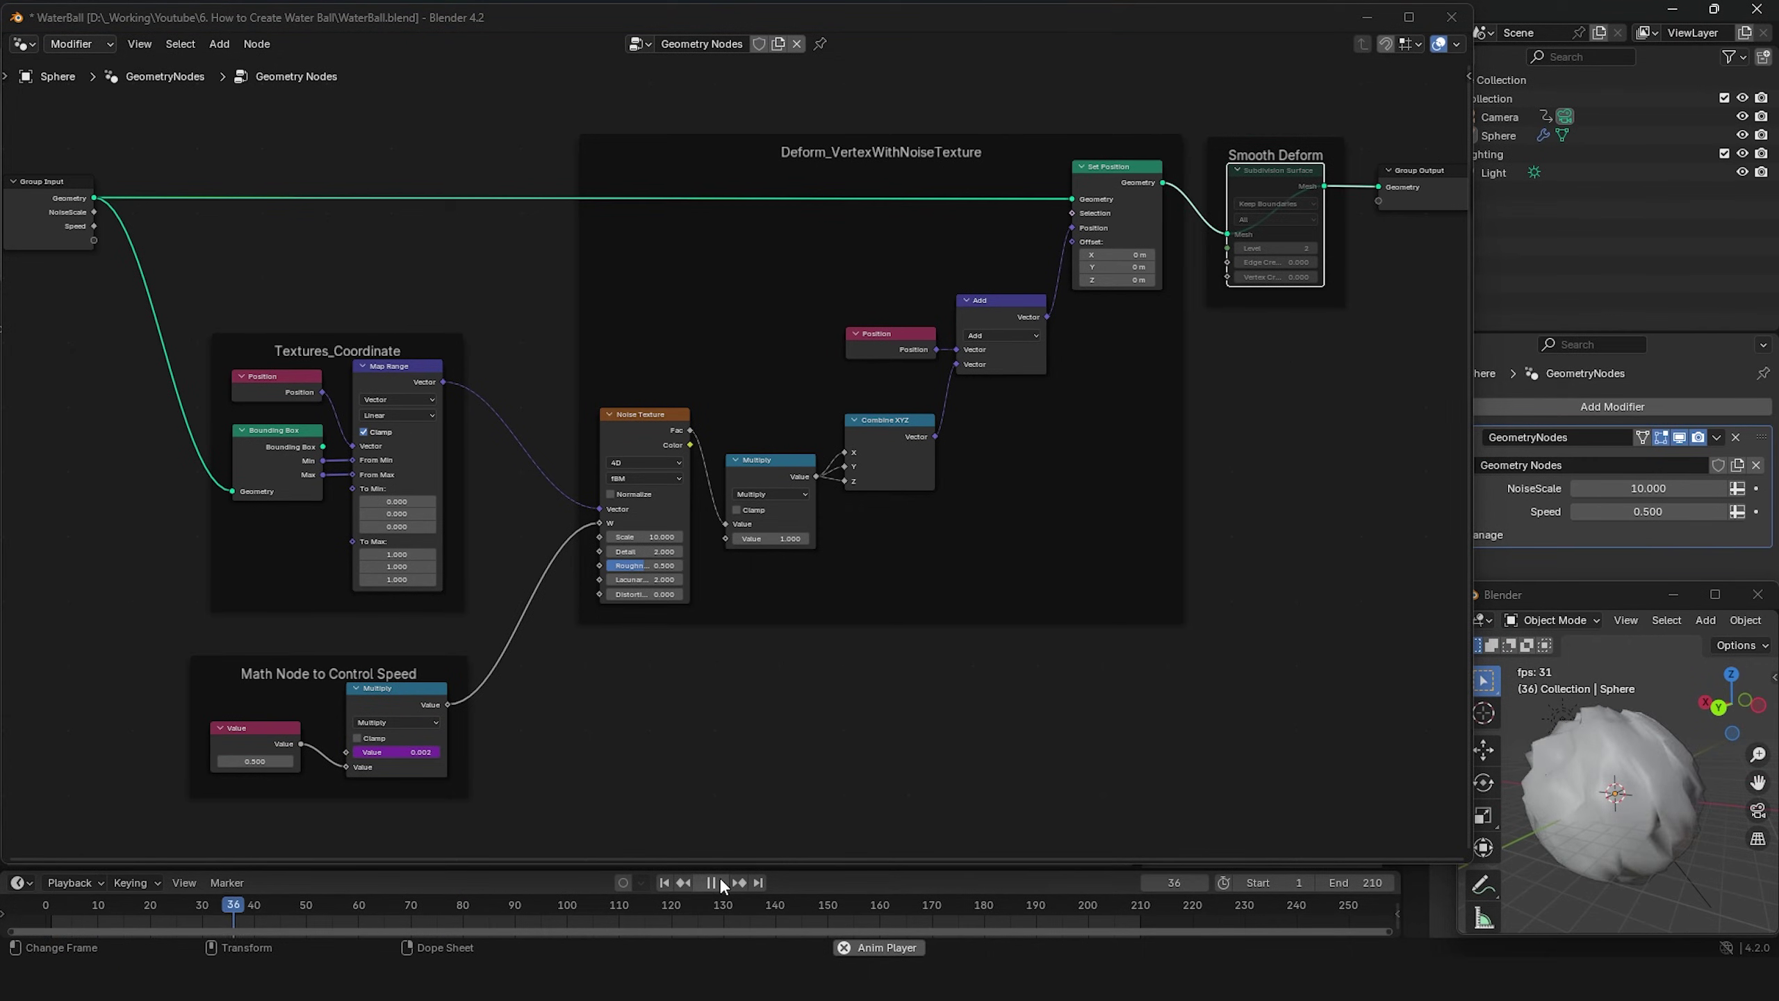
Step: Unmute the Subdivision Surface node during playback, view the smoothed sphere, and stop the animation
key("m")
left_click(1693, 860)
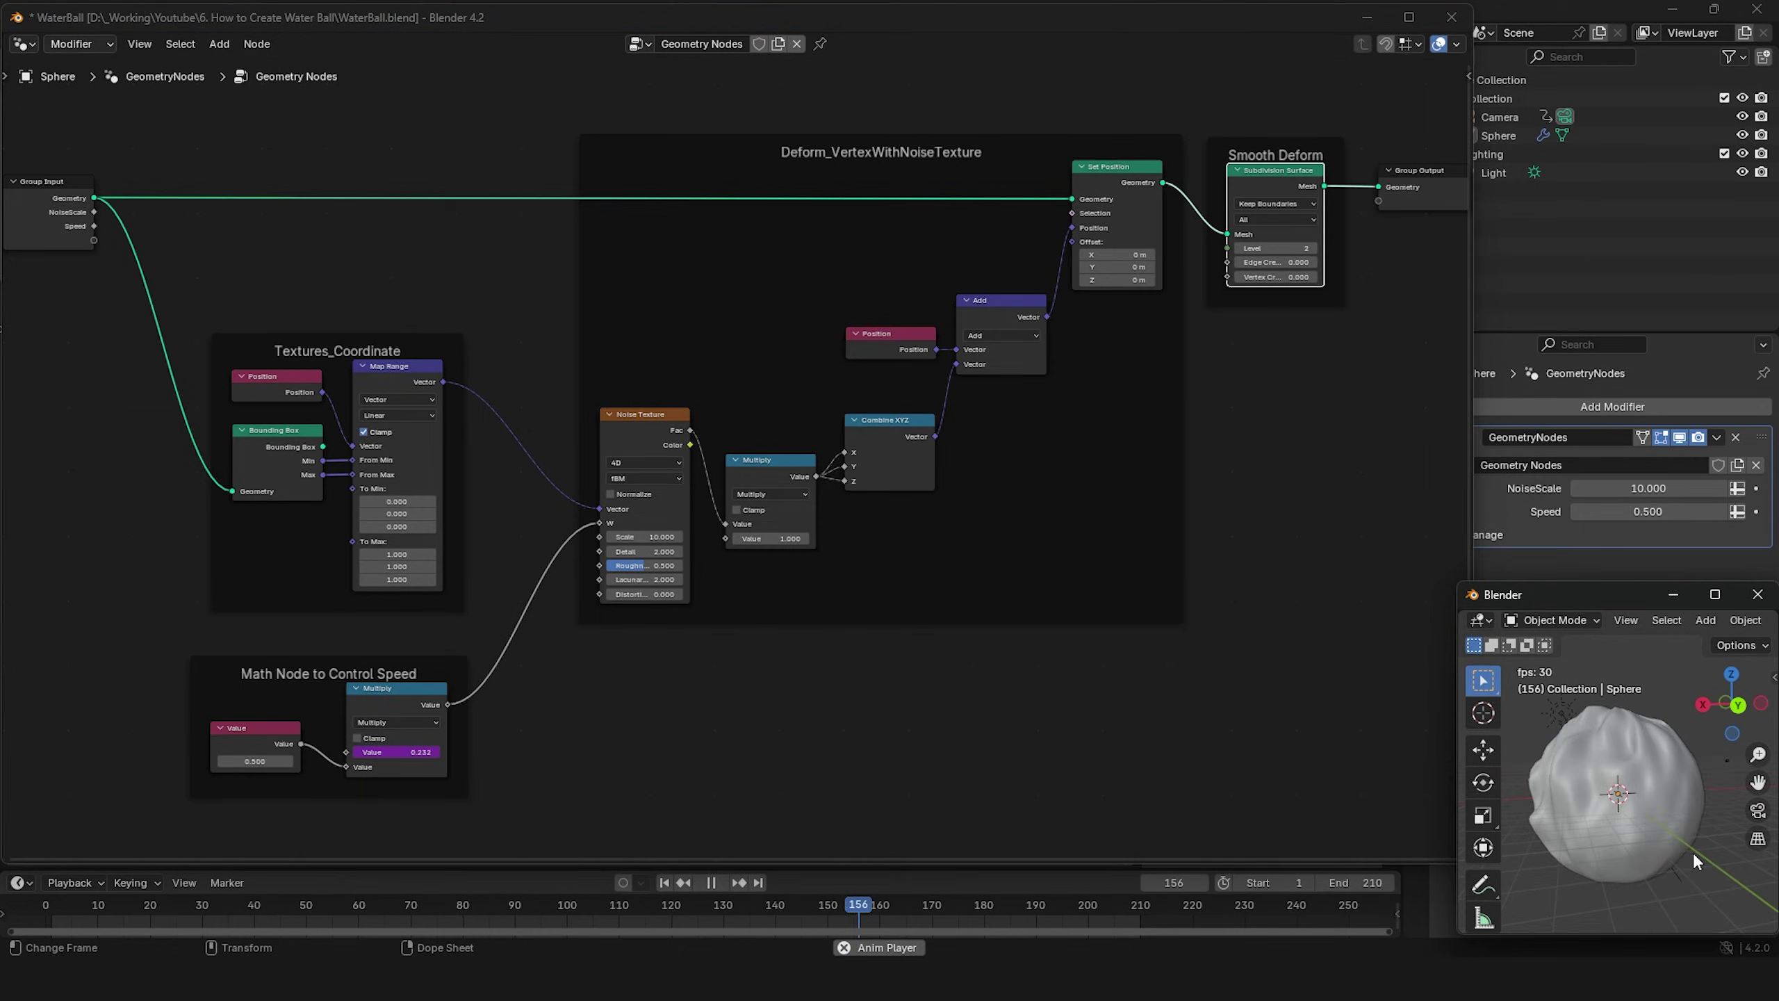
left_click(711, 882)
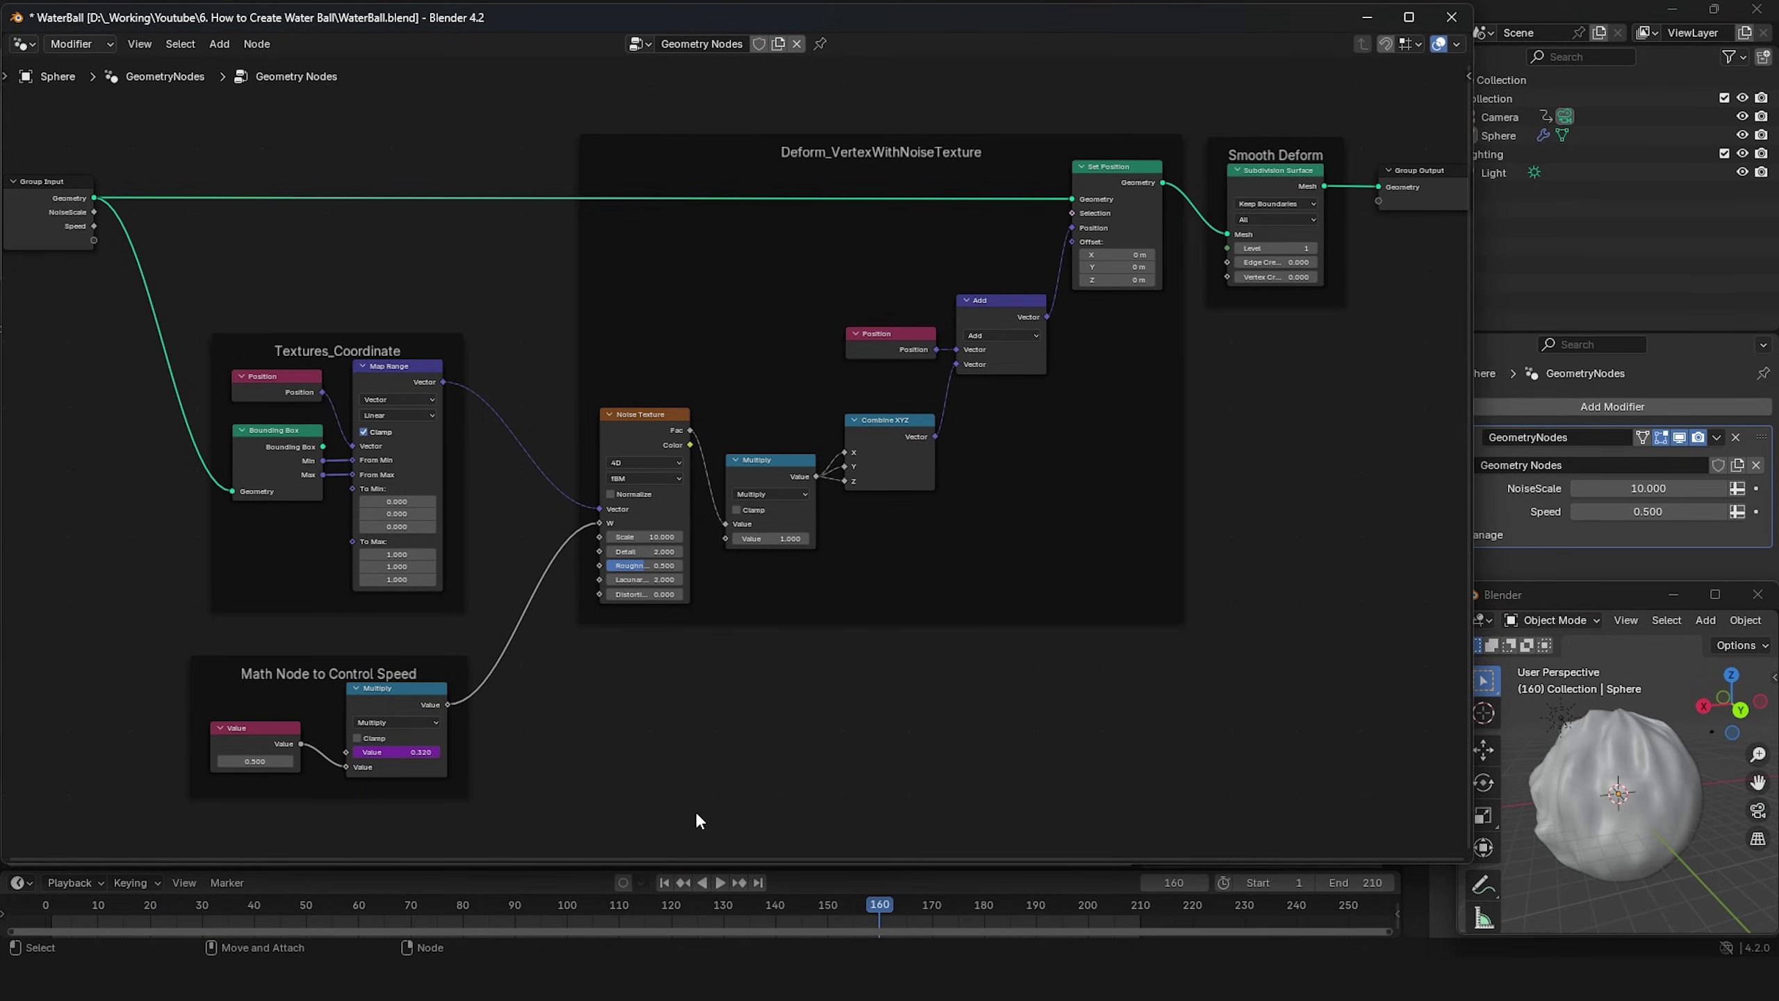
Step: Increase the Subdivision Surface node's level by one and replay the animation from the first frame
left_click(1314, 247)
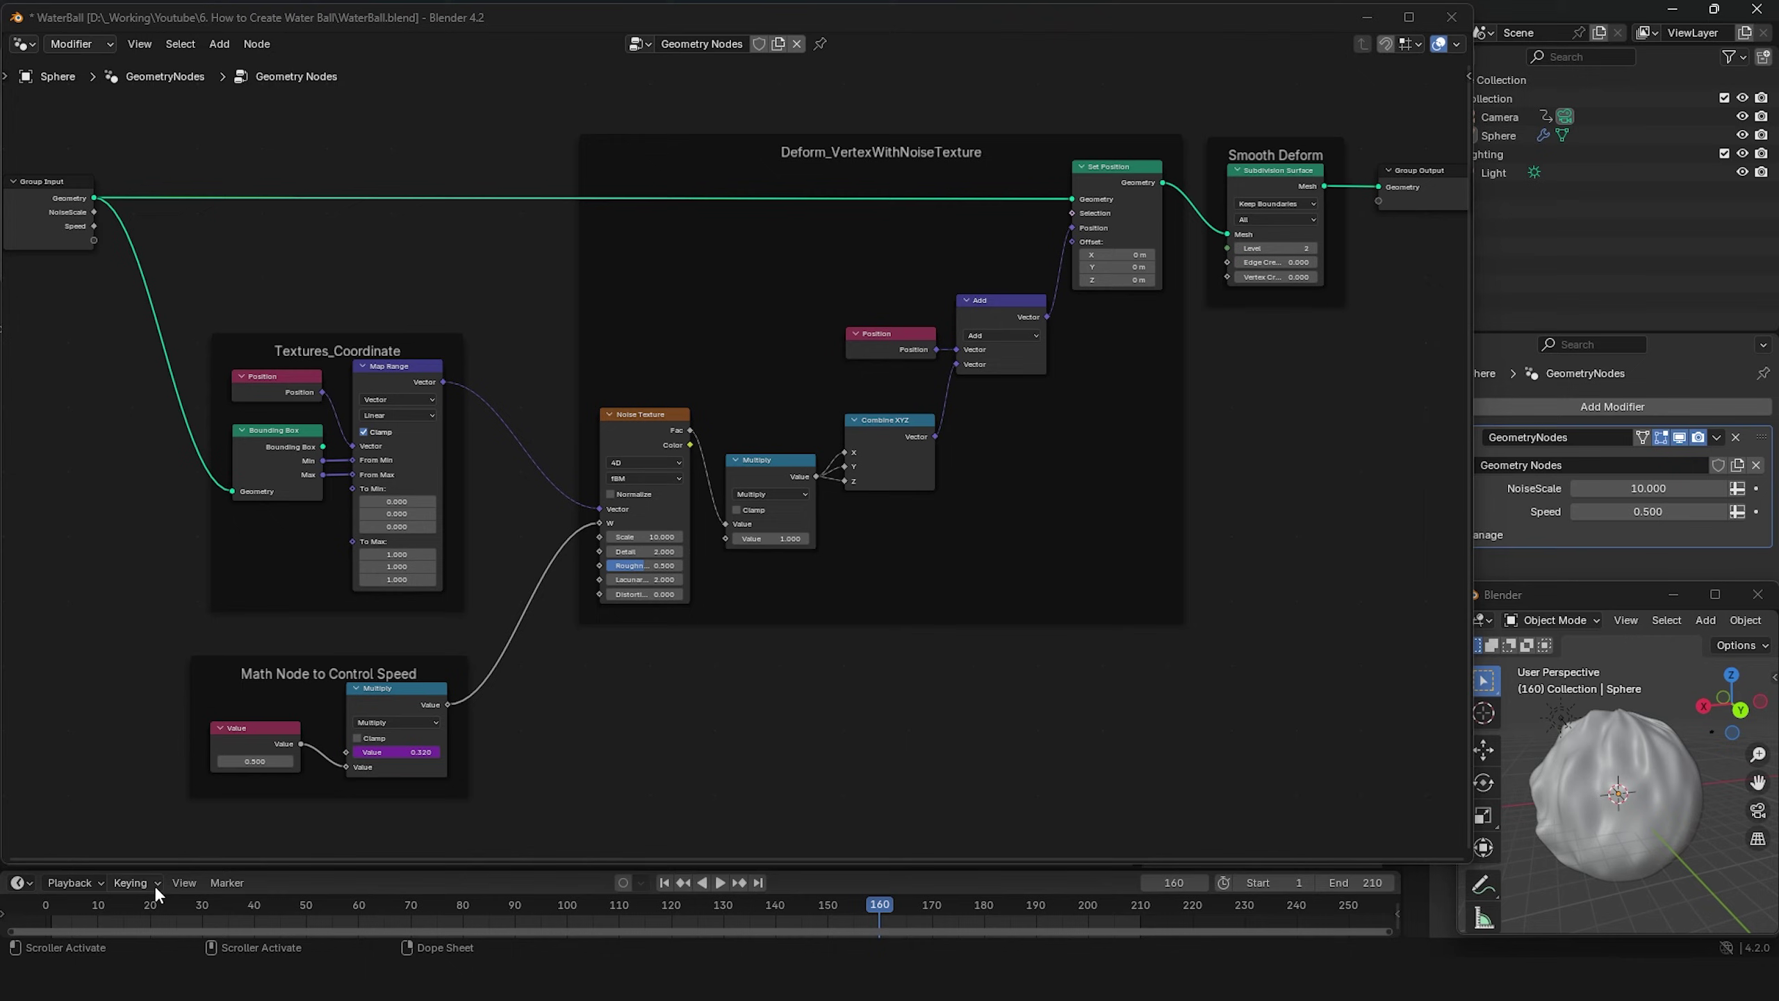
left_click(664, 883)
left_click(720, 883)
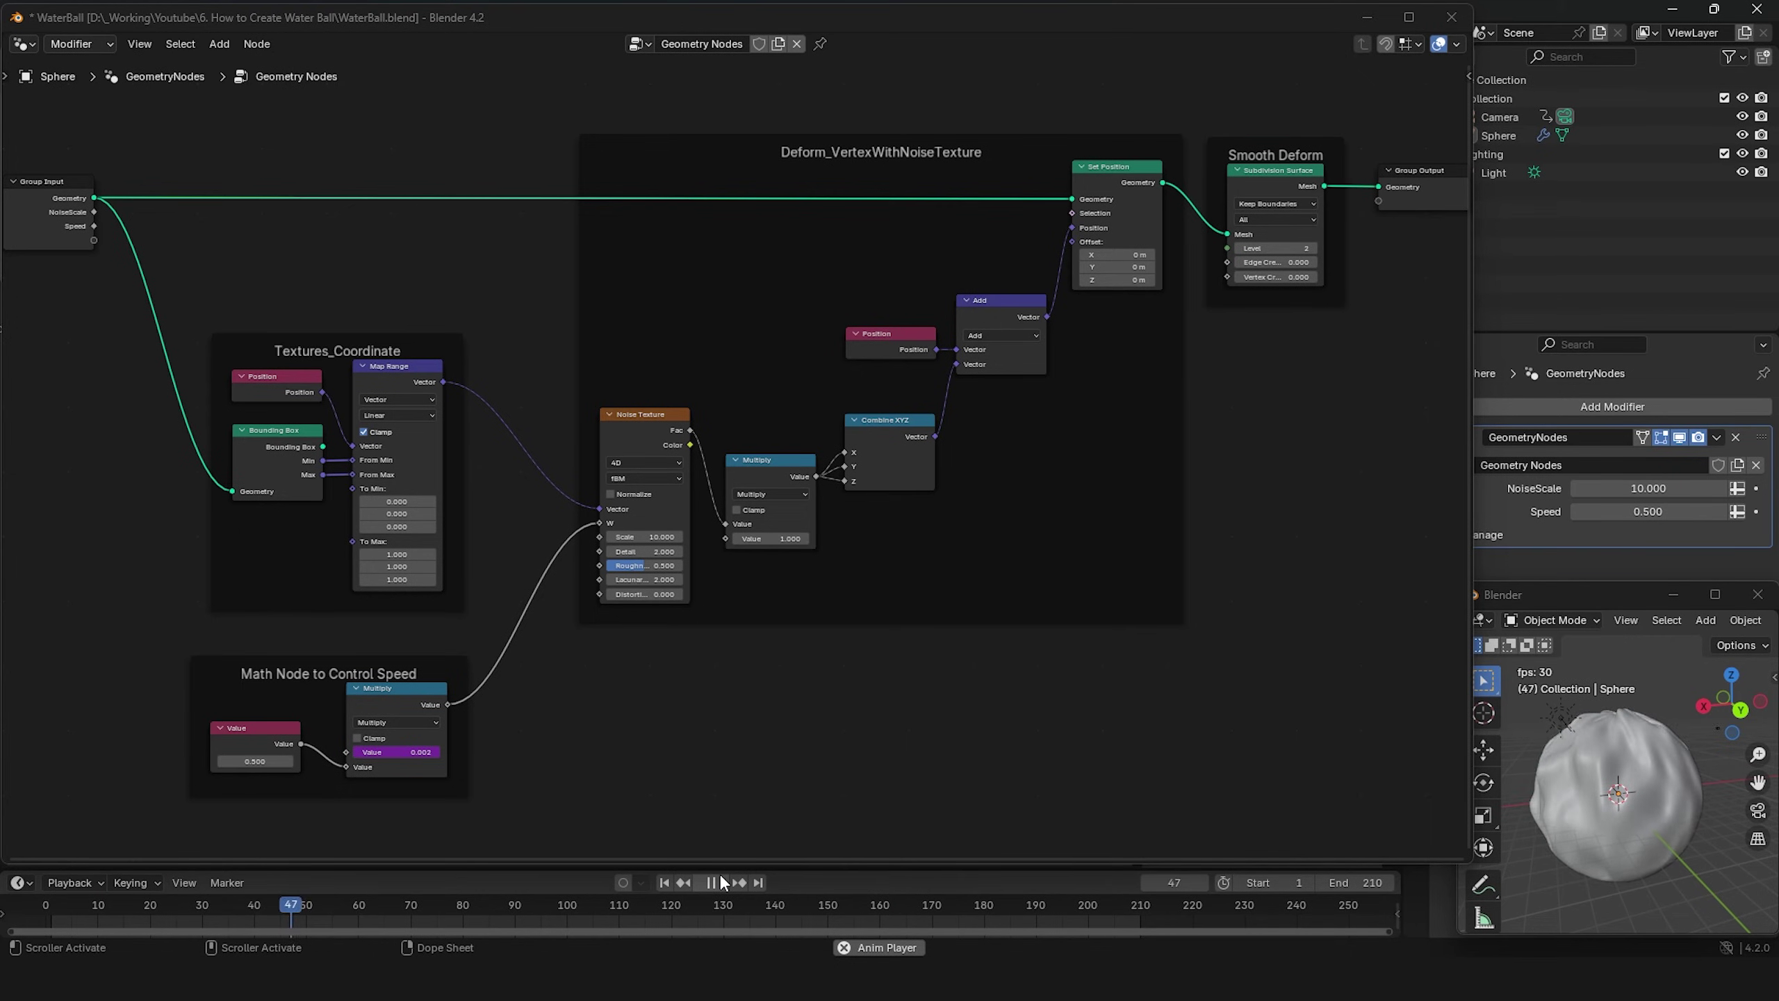
middle_click_drag(1571, 873, 1558, 854)
Step: Preview the Noise Texture on the sphere with a Viewer node placed below Combine XYZ and fed by the Group Input geometry
left_click(638, 417)
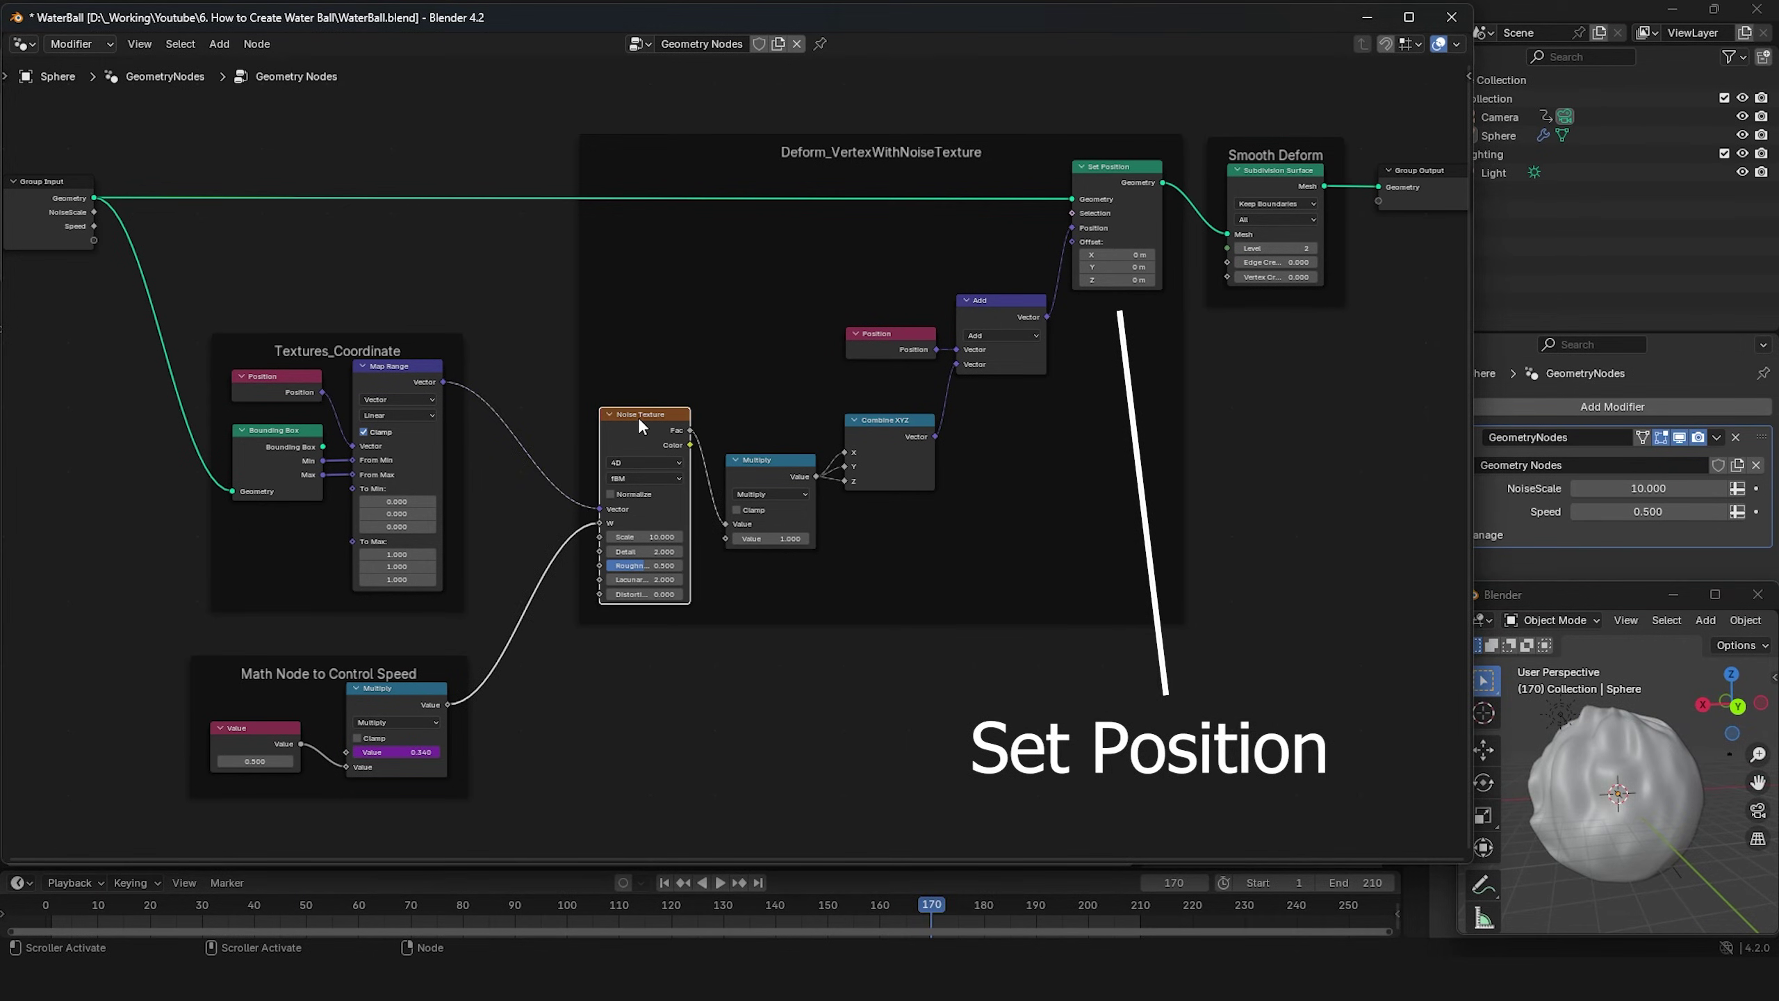
left_click(643, 419, "ctrl+shift")
left_click_drag(771, 430, 883, 524)
left_click_drag(93, 198, 845, 557)
left_click(1624, 872)
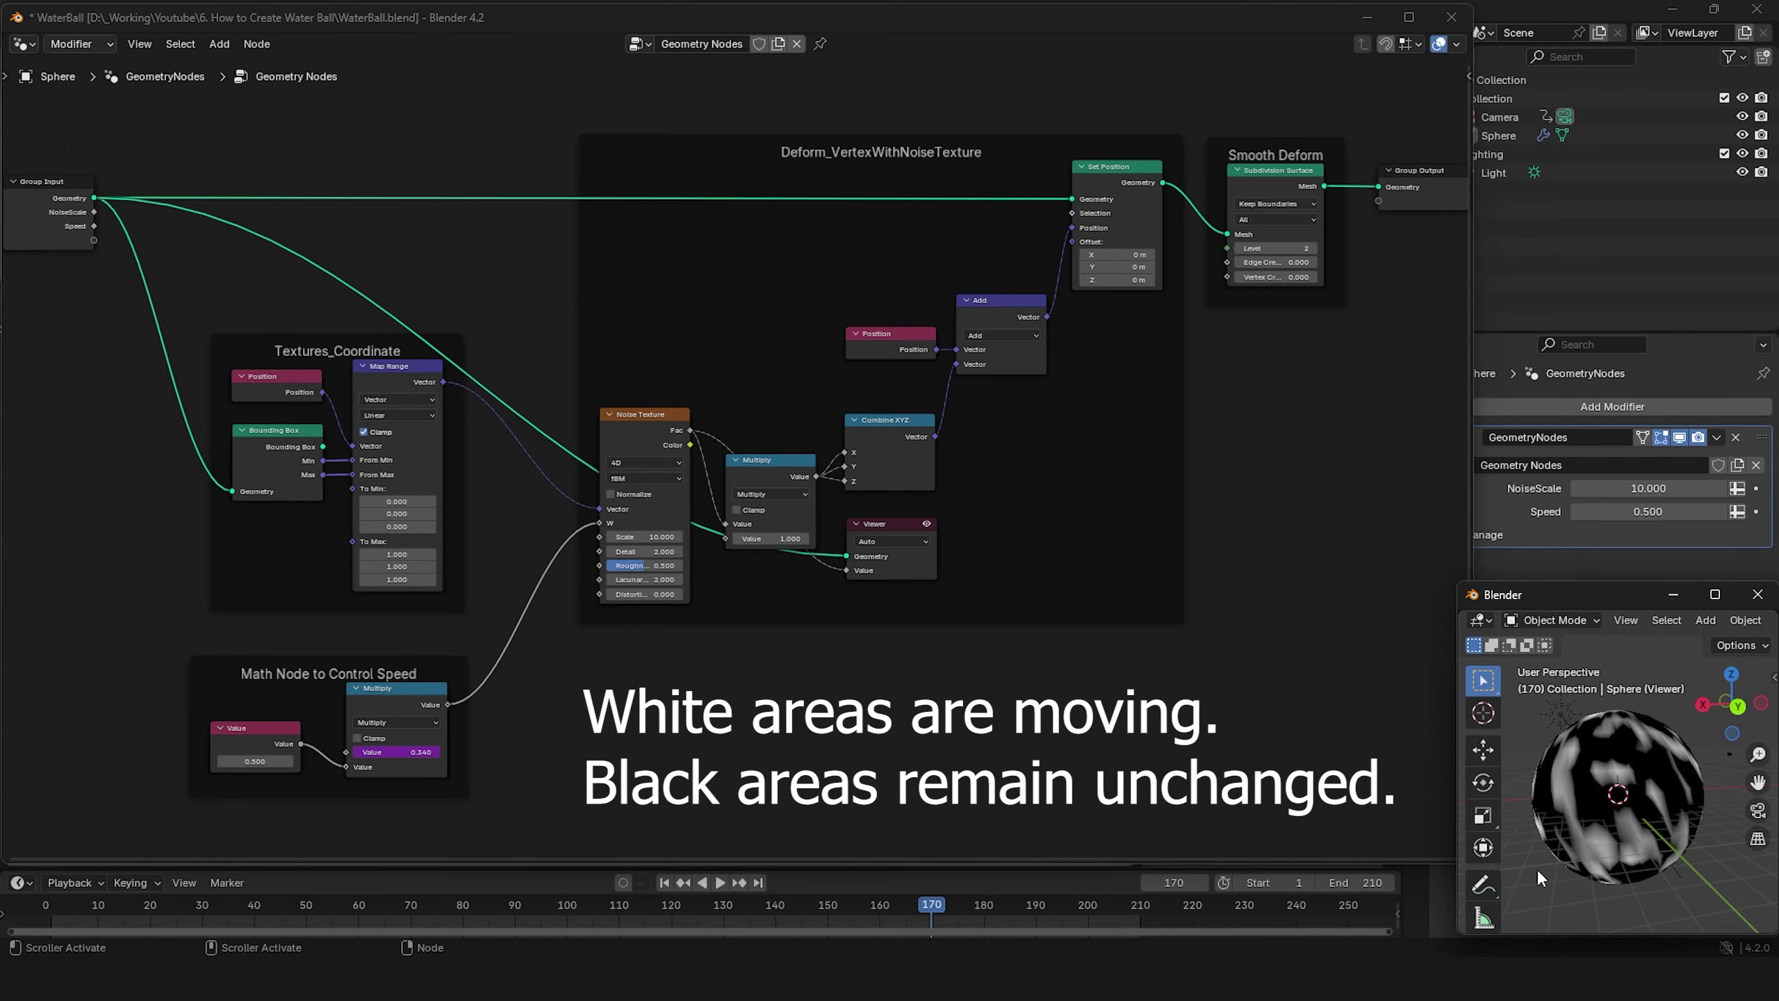
Step: Disconnect Map Range from the Noise Texture's Vector input, examine the pattern around the sphere, and restore the link
left_click(493, 494)
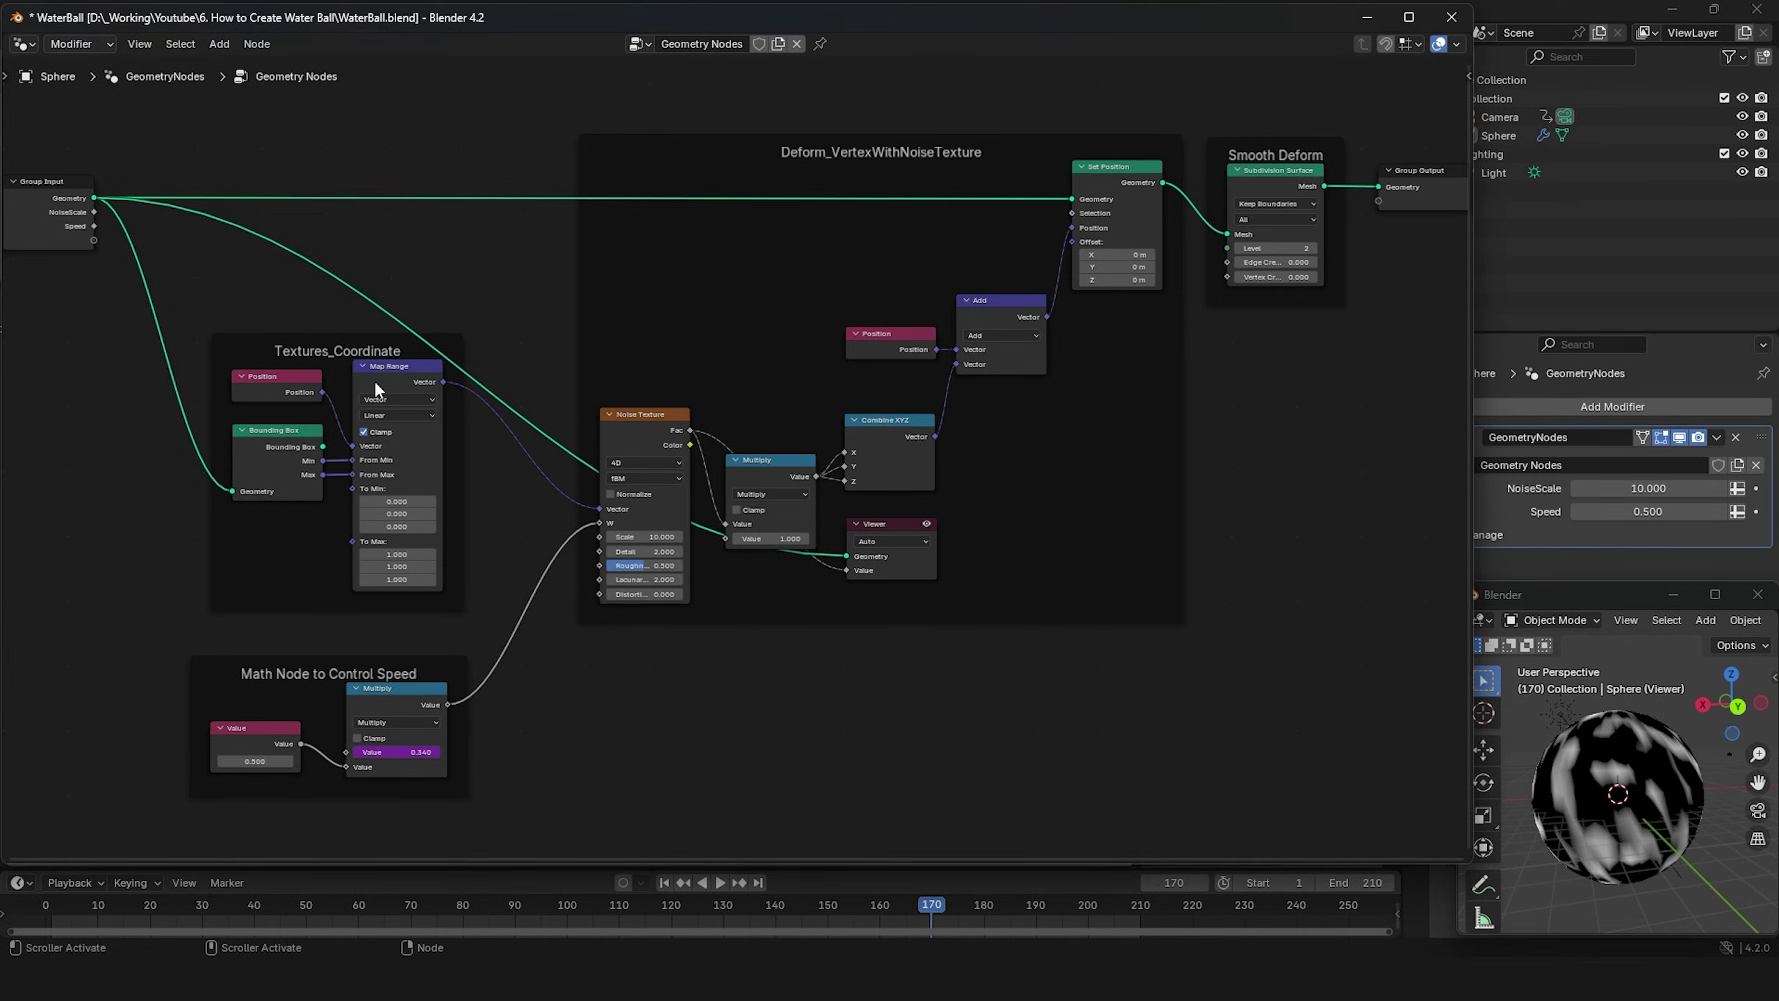
left_click(368, 335)
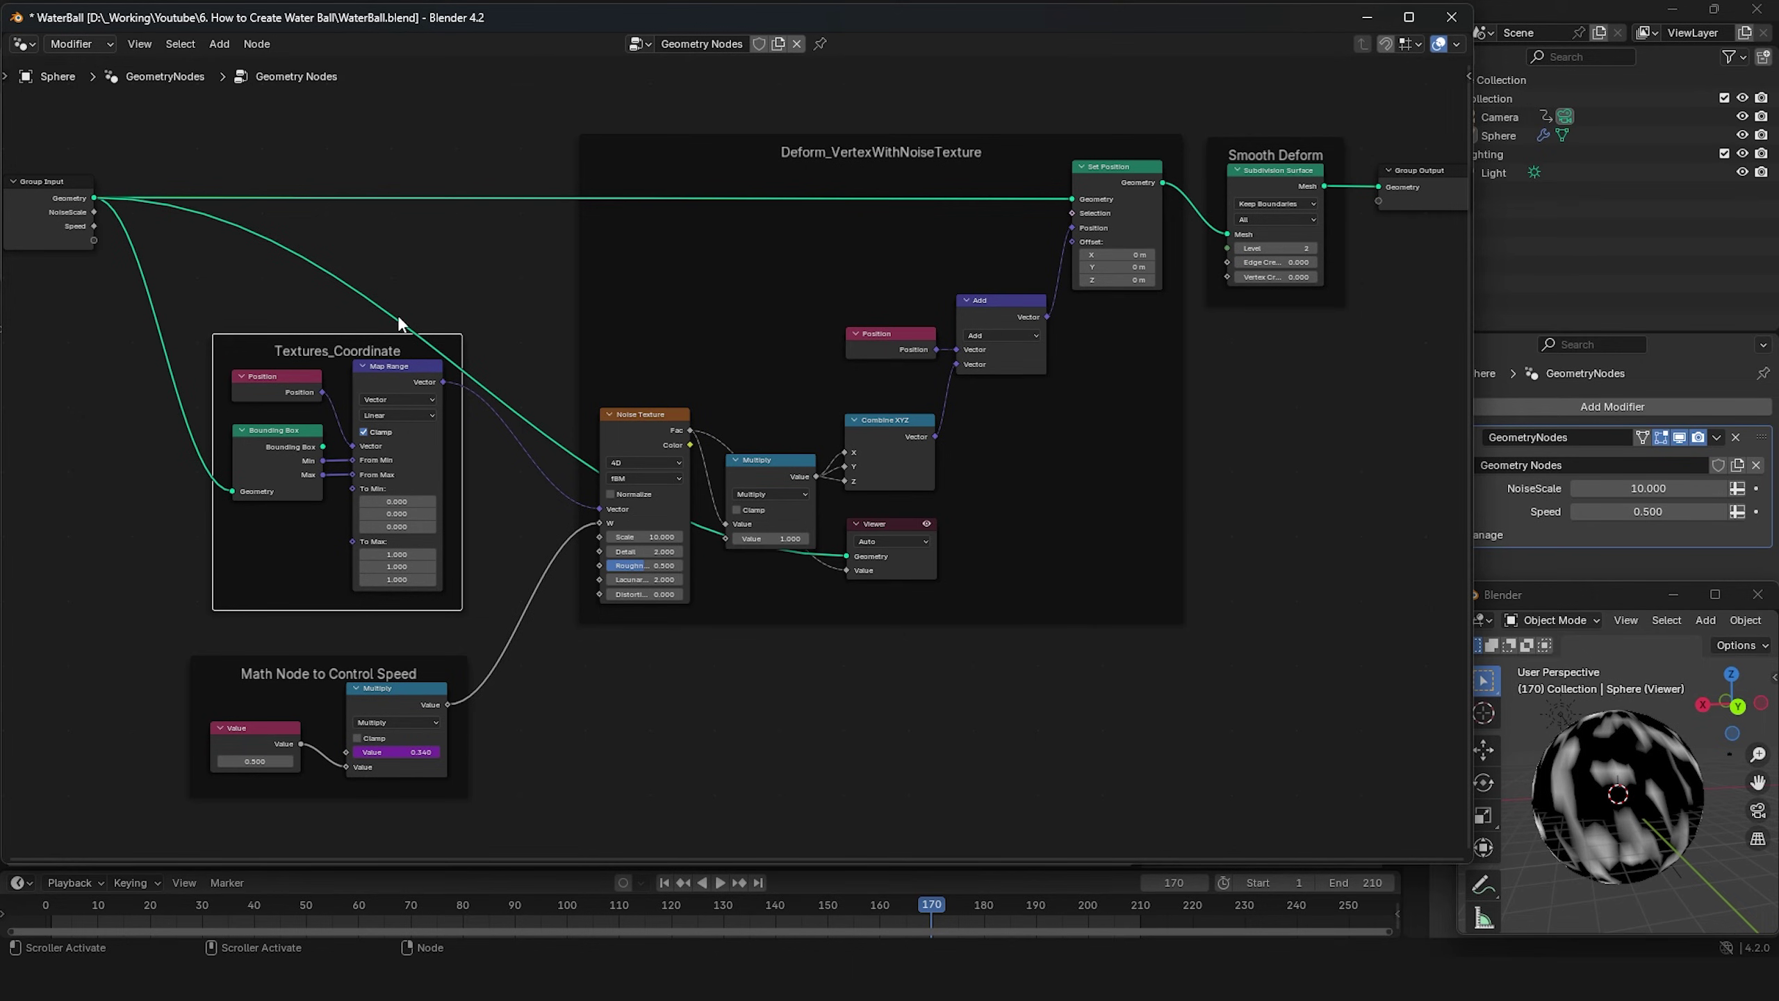
left_click_drag(265, 305, 371, 506)
left_click(1604, 831)
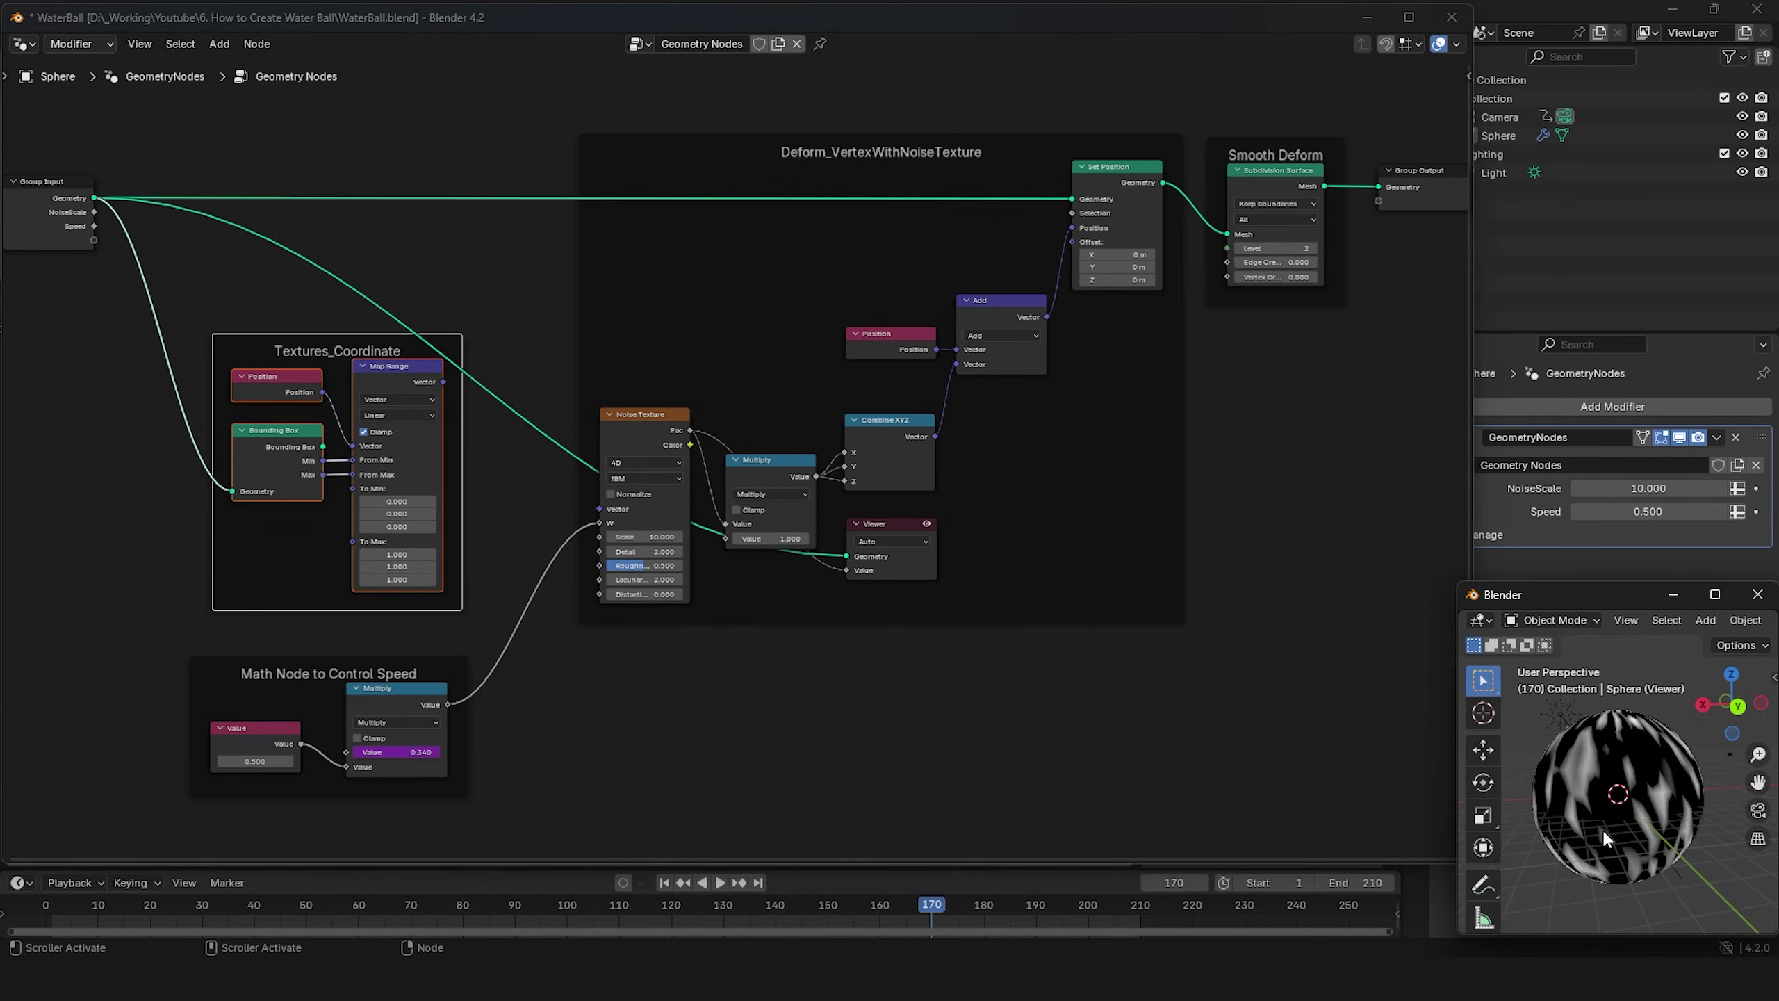
middle_click_drag(1603, 830, 1518, 846)
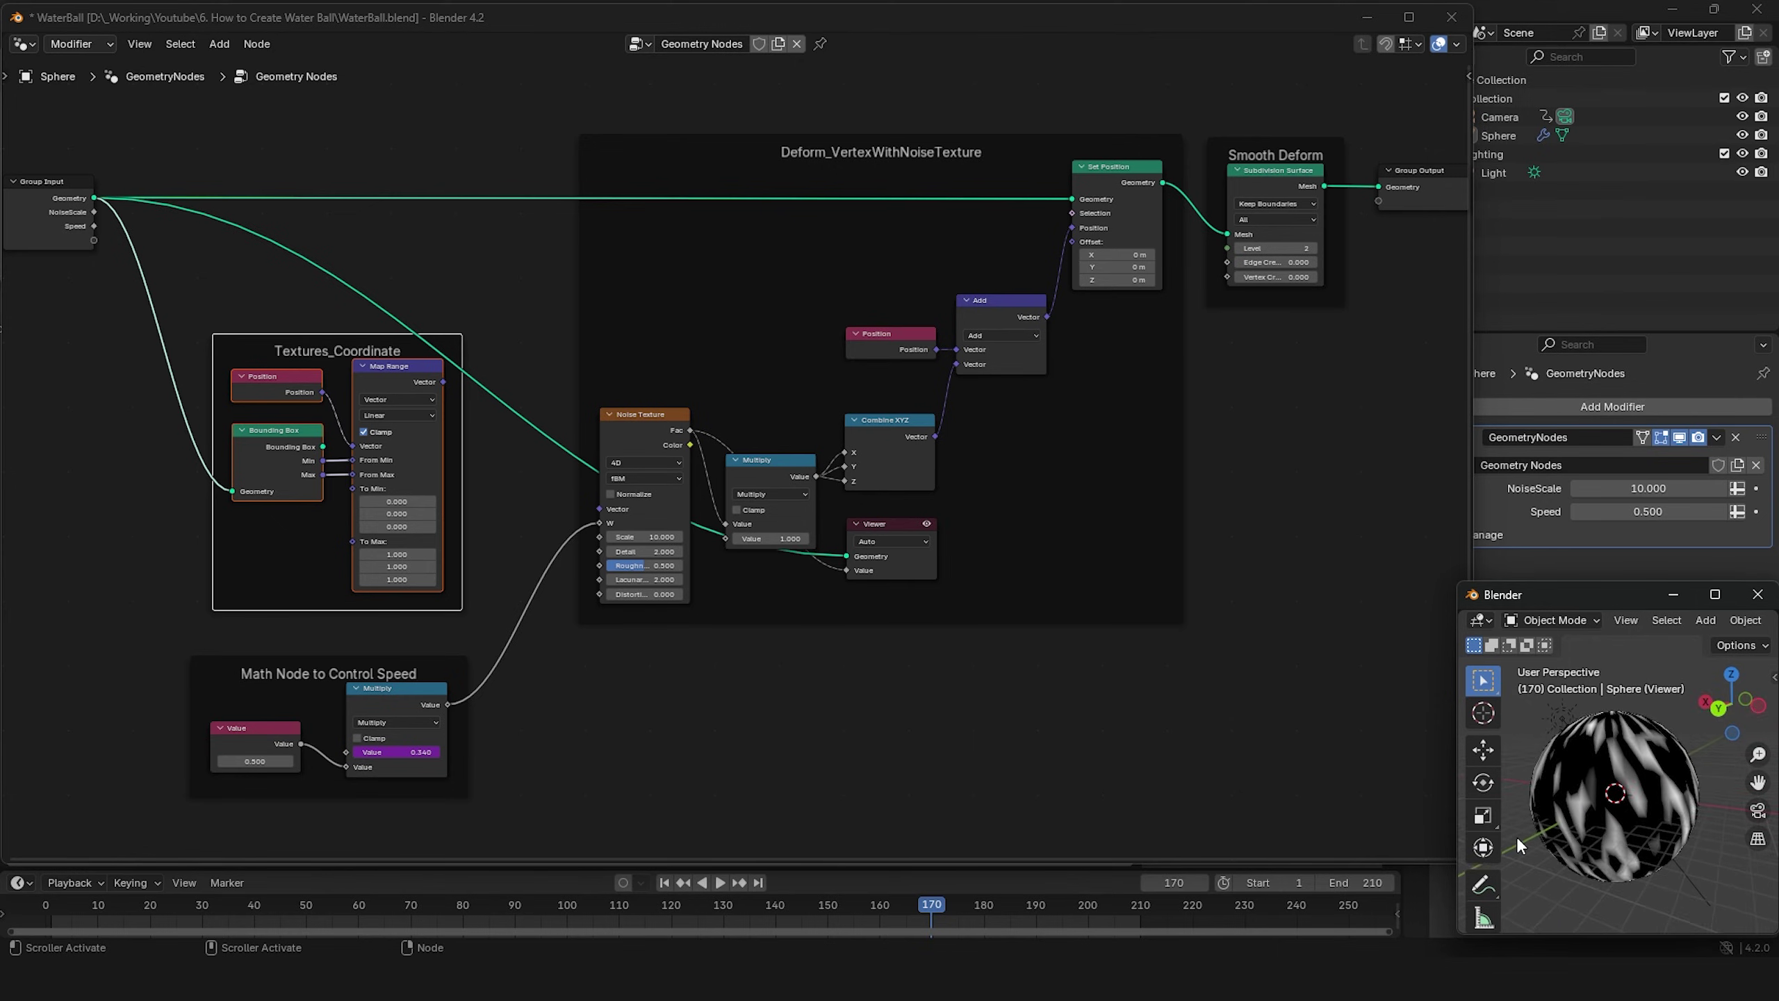
left_click_drag(445, 382, 599, 508)
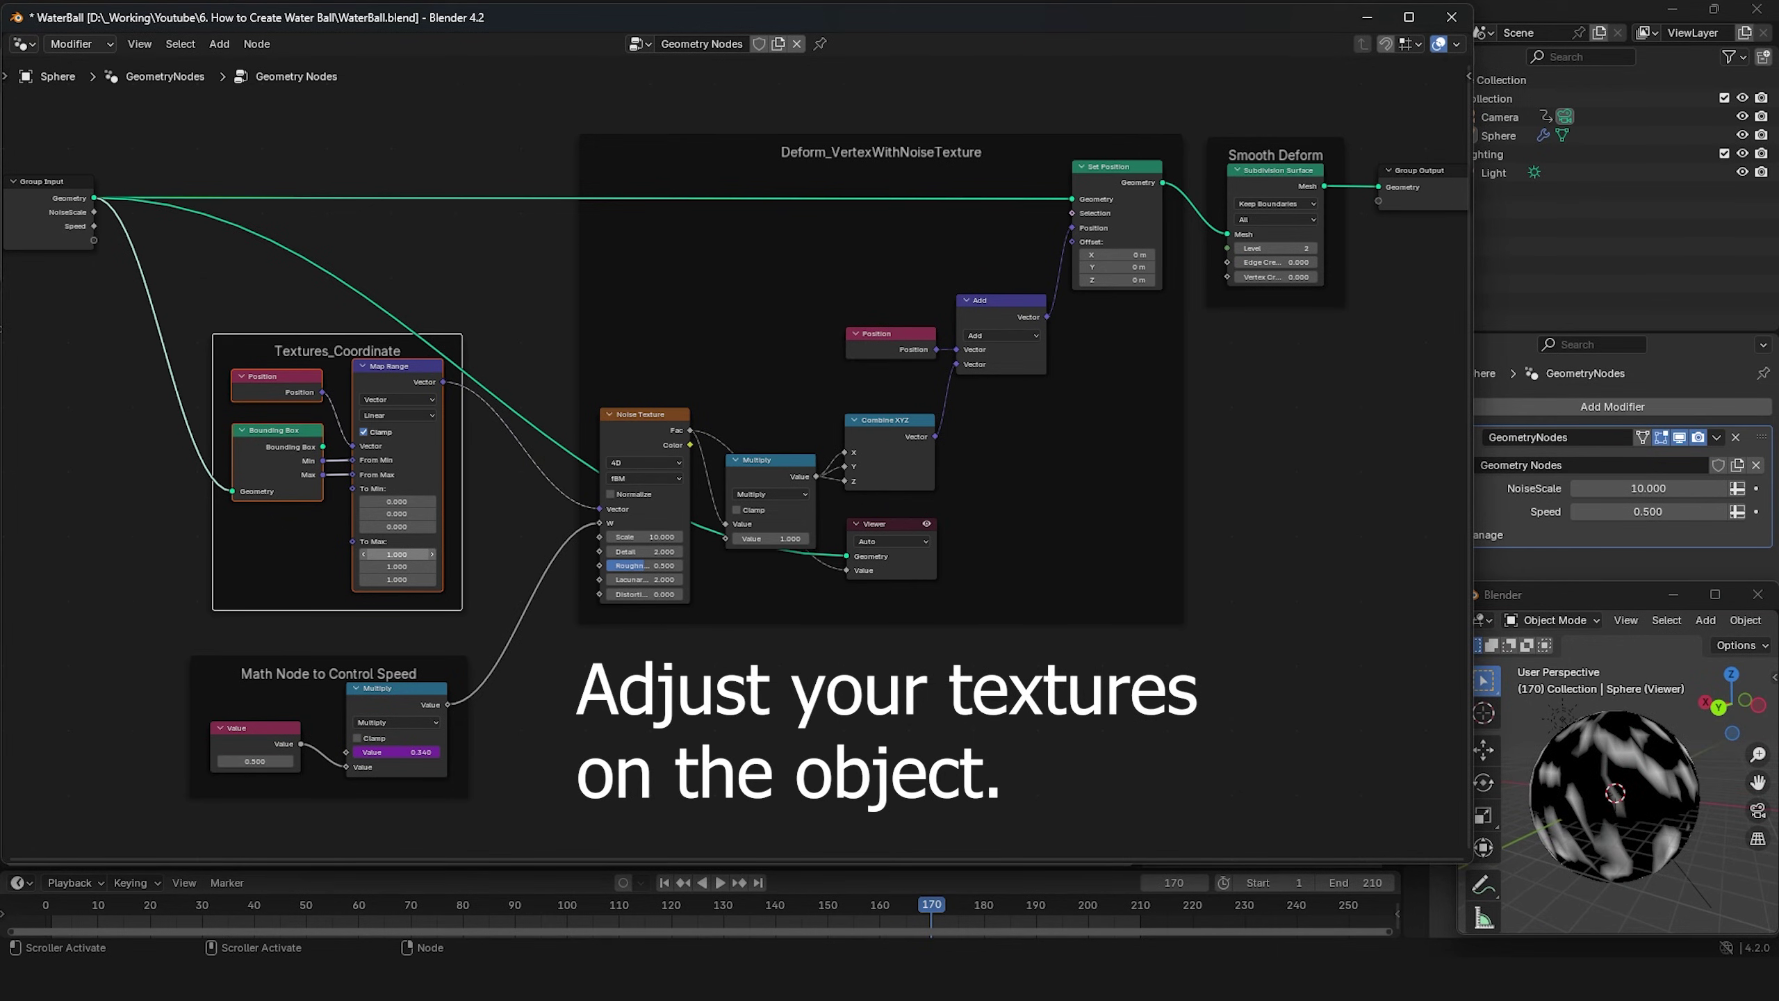
Step: Try higher To Max values on all three axes of the Map Range node and undo the change
left_click_drag(410, 558, 476, 580)
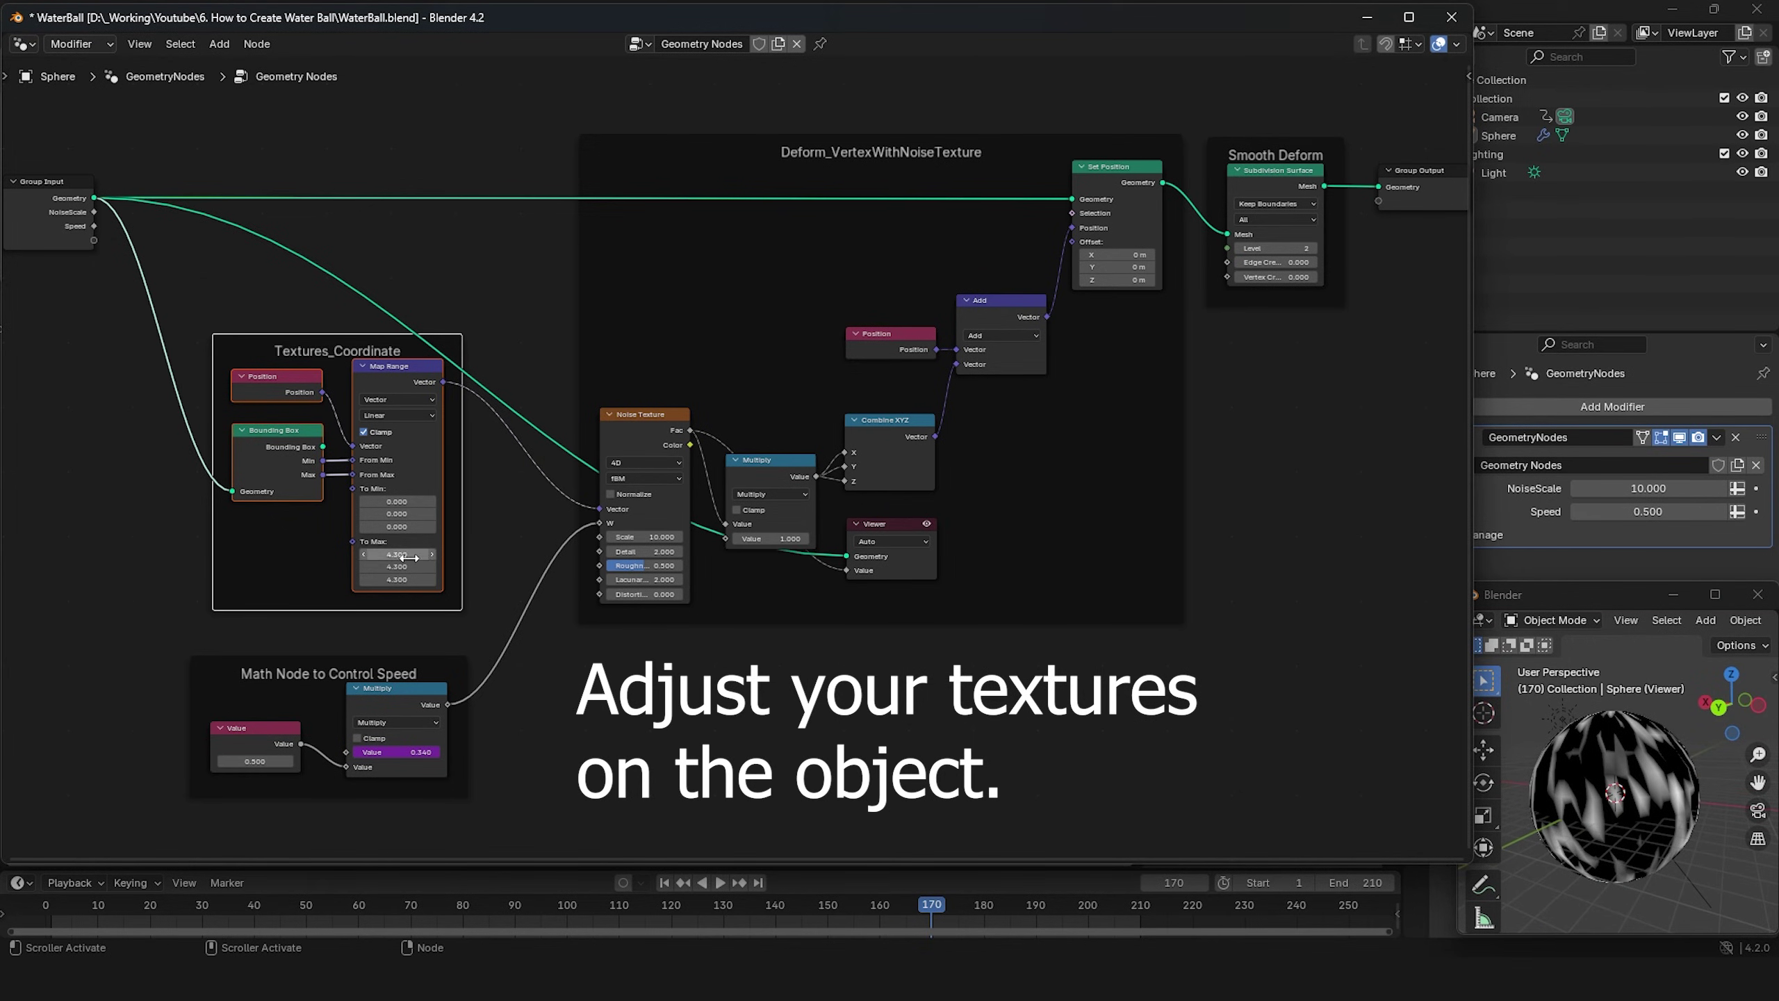
key("ctrl+z")
left_click(559, 602)
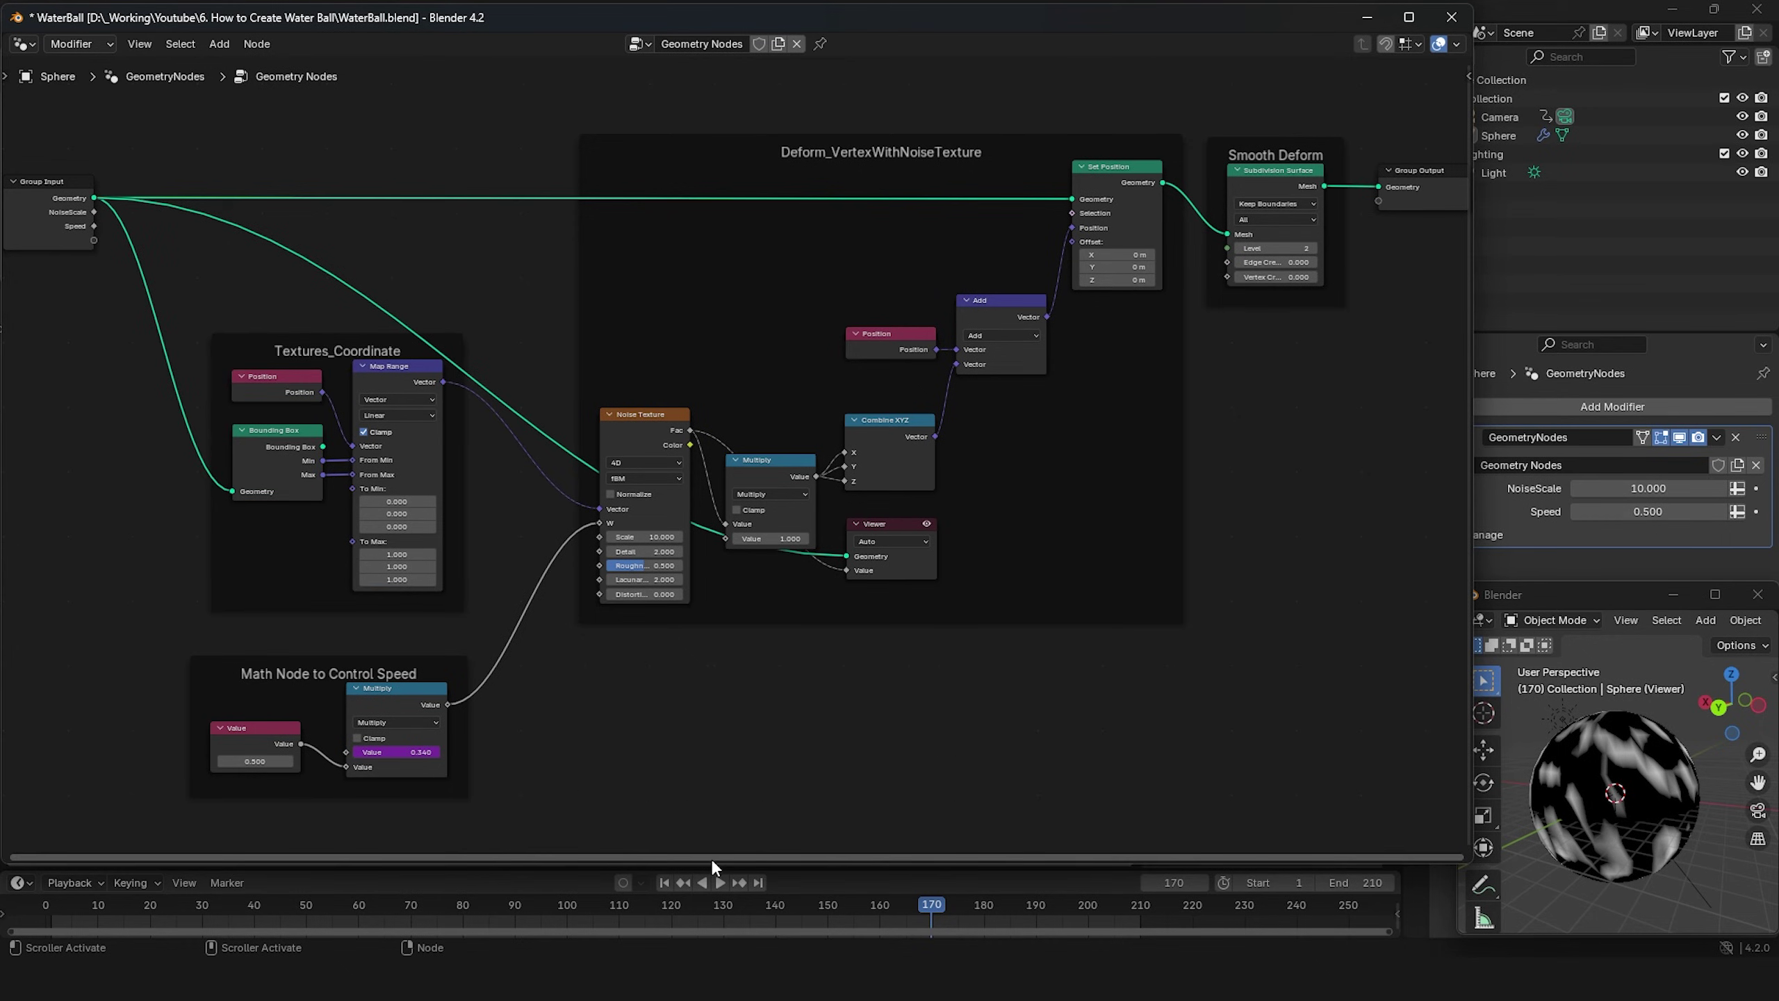
Step: Play and pause the animation to examine the moving noise pattern, and select the nodes in the Deform_VertexWithNoiseTexture frame
left_click(721, 883)
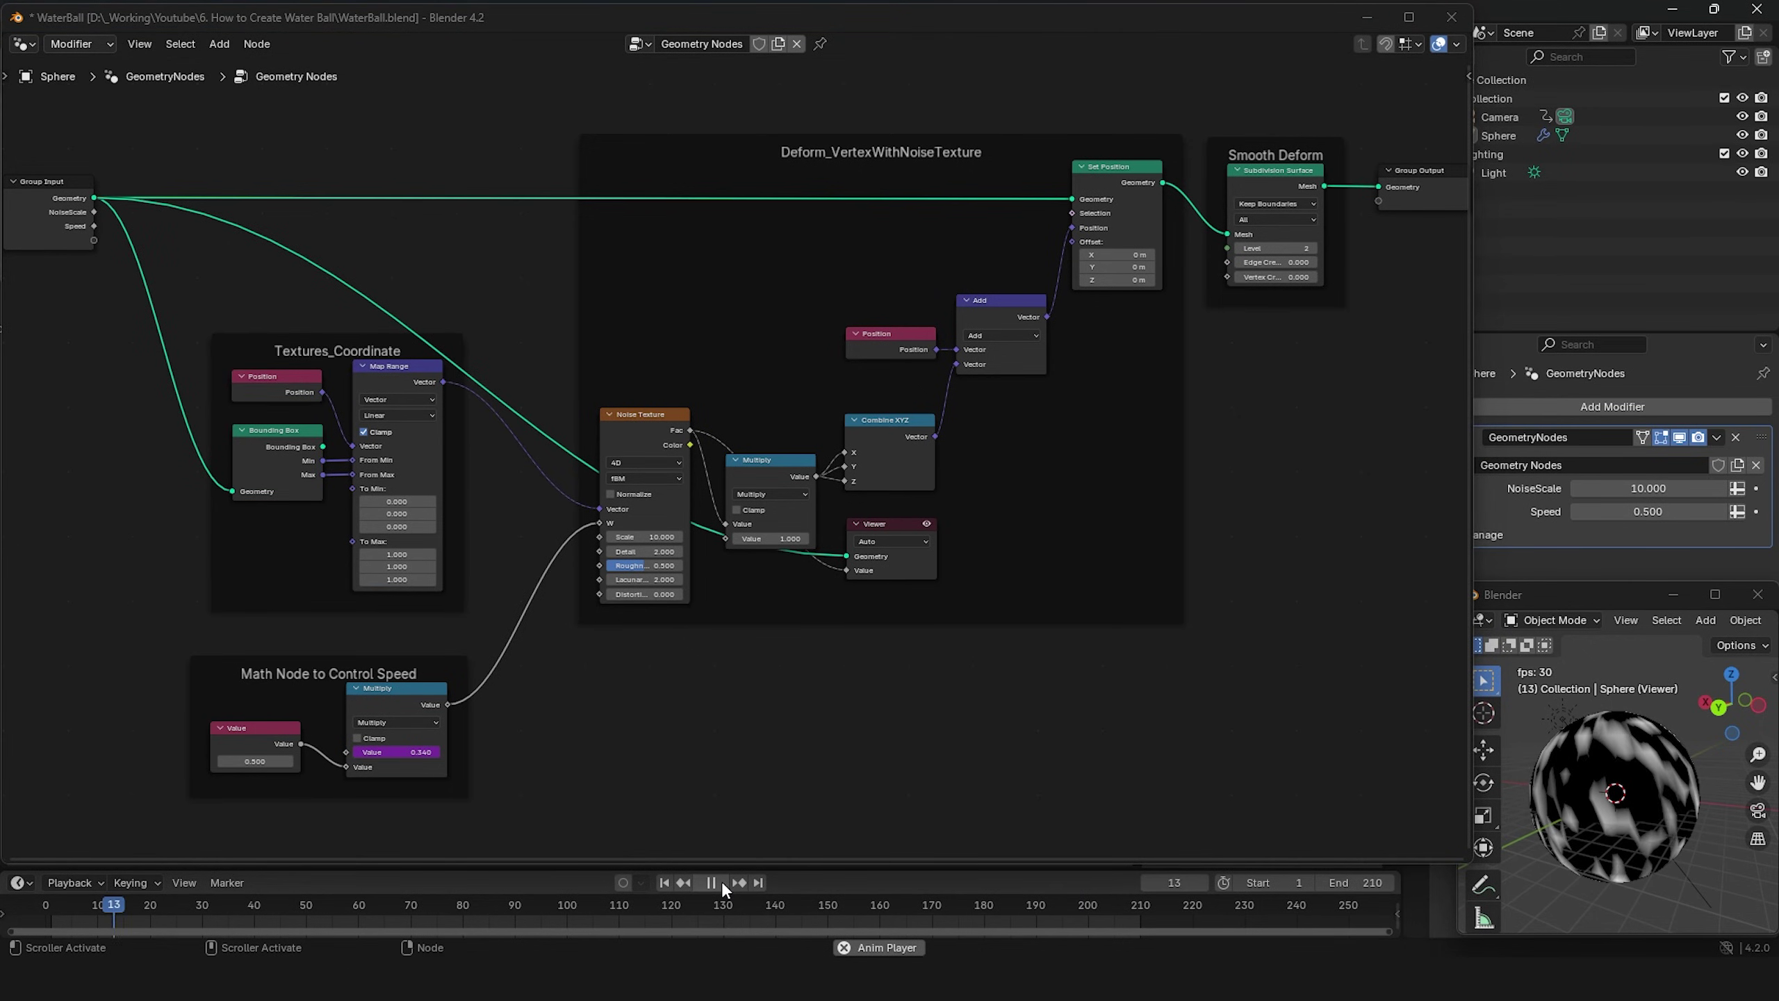
left_click(721, 882)
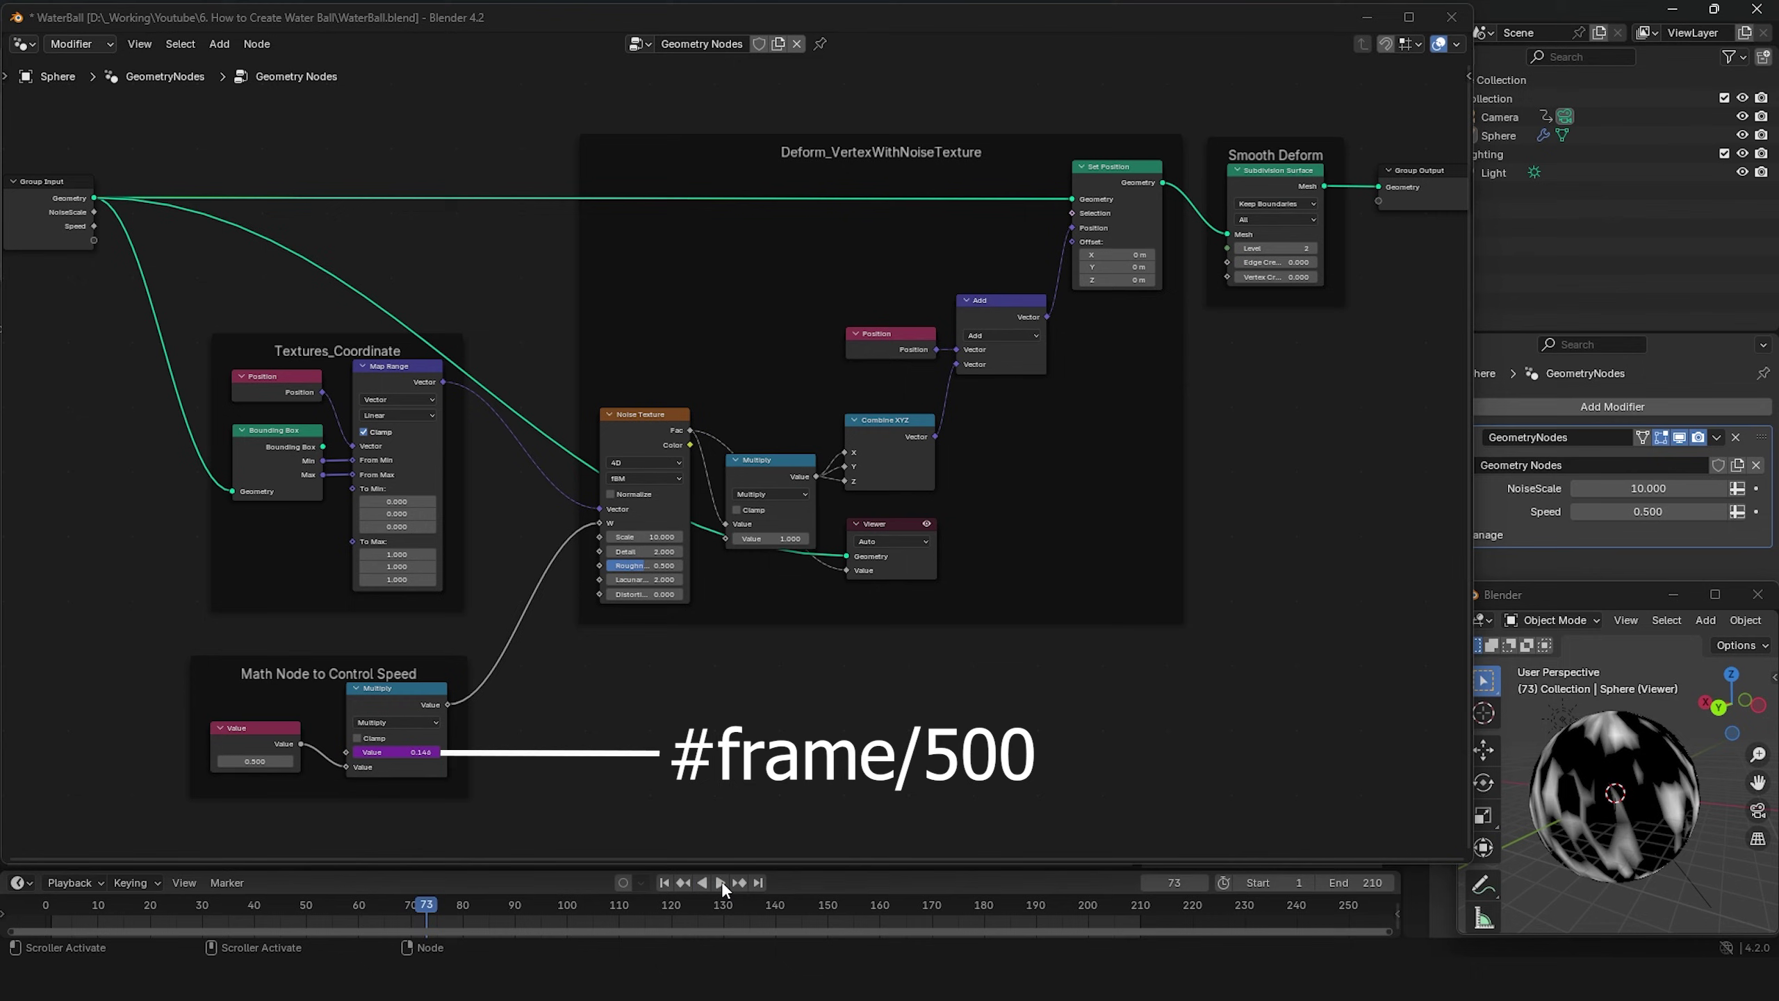
left_click_drag(1138, 110, 595, 662)
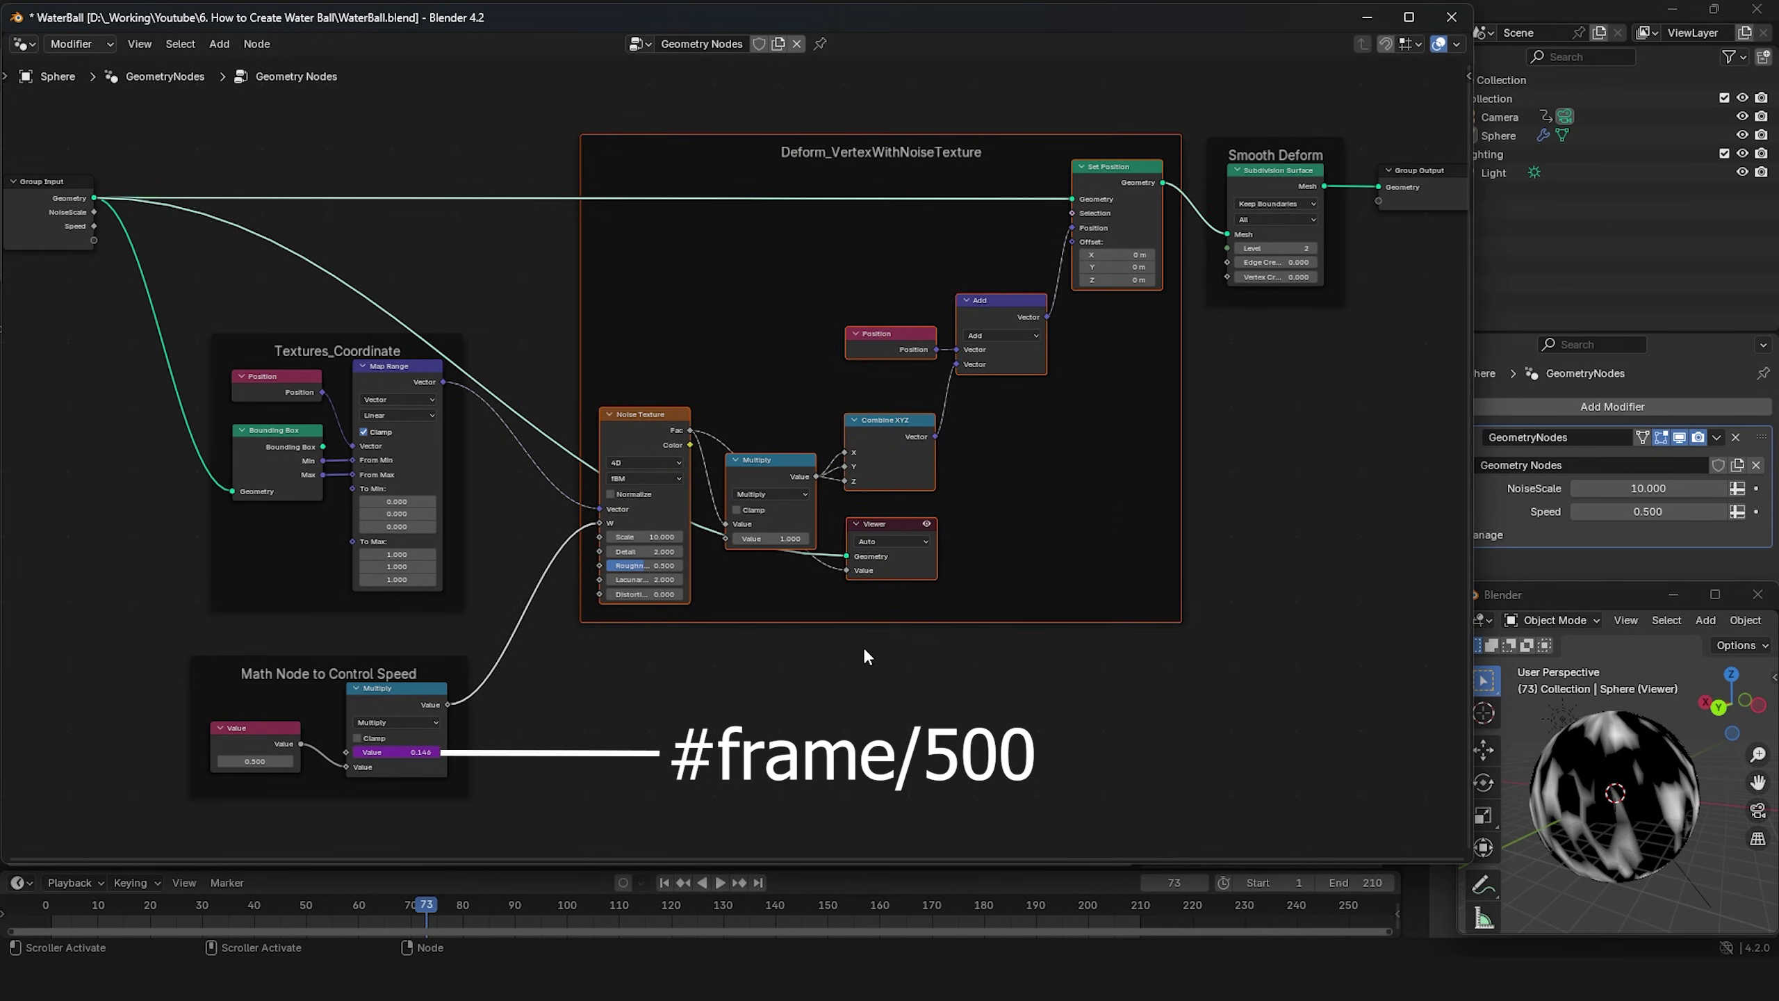
Step: Delete the Viewer node and replay the deformation animation from the start
left_click(879, 513)
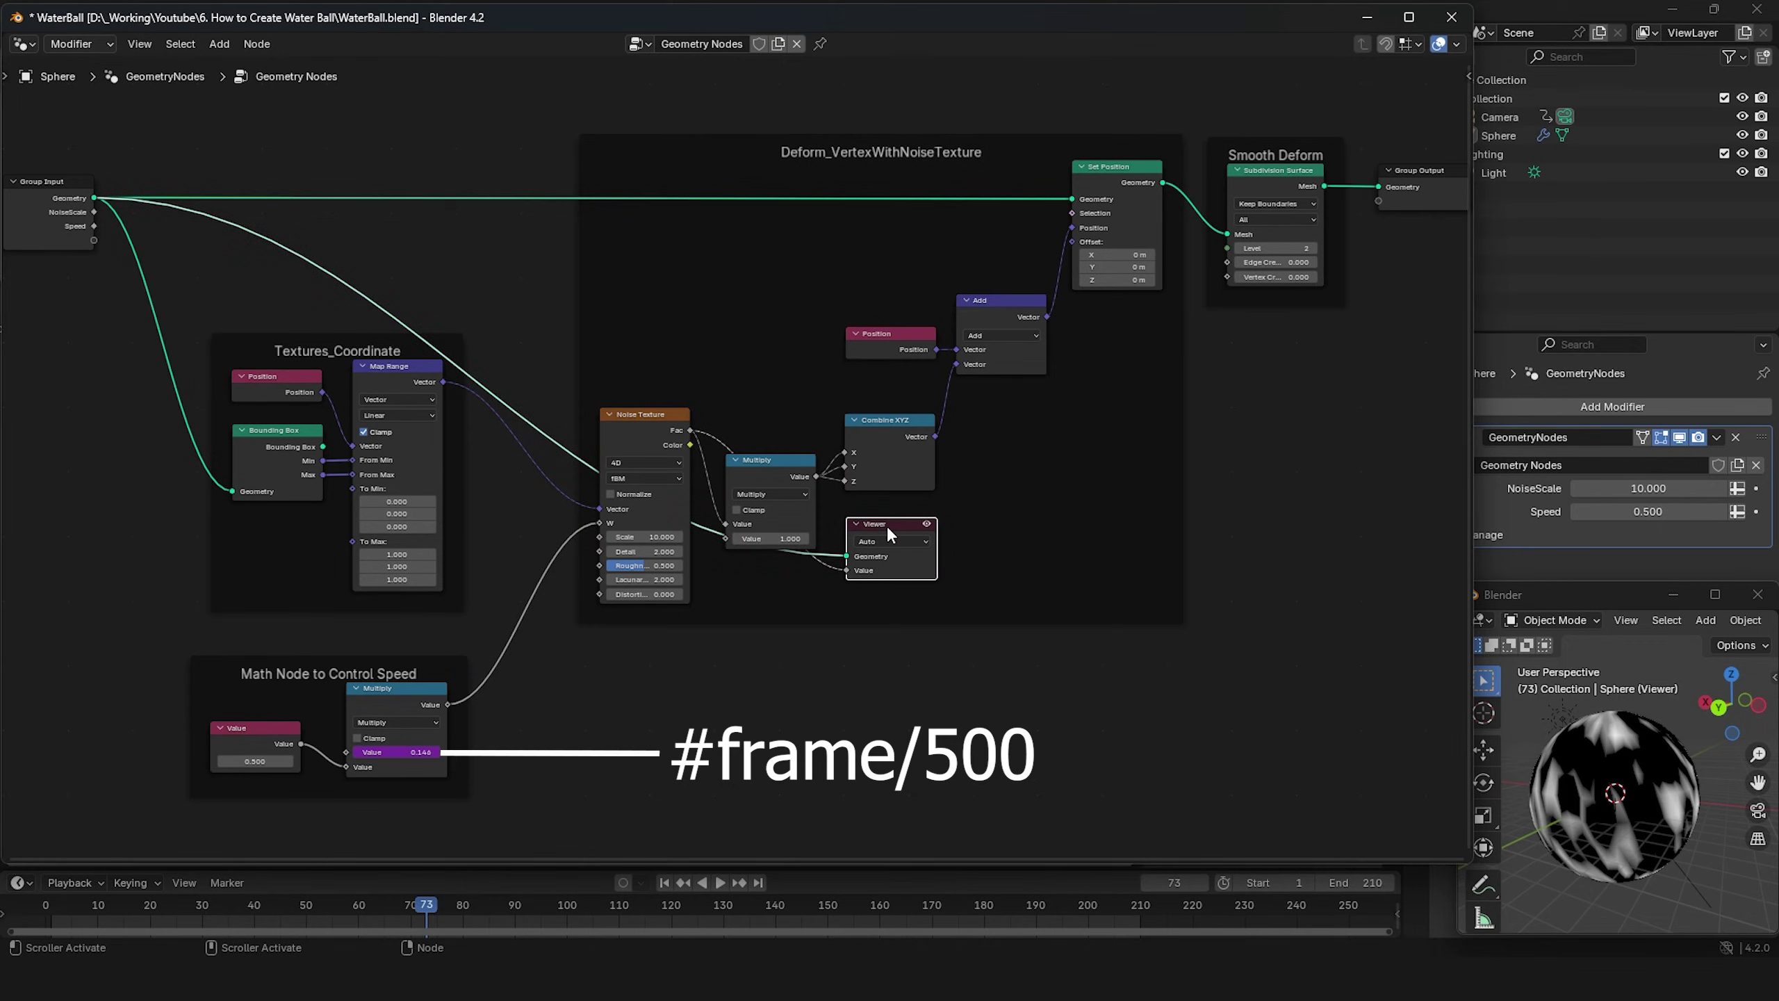
key("Delete")
key("shift+Left")
left_click(720, 882)
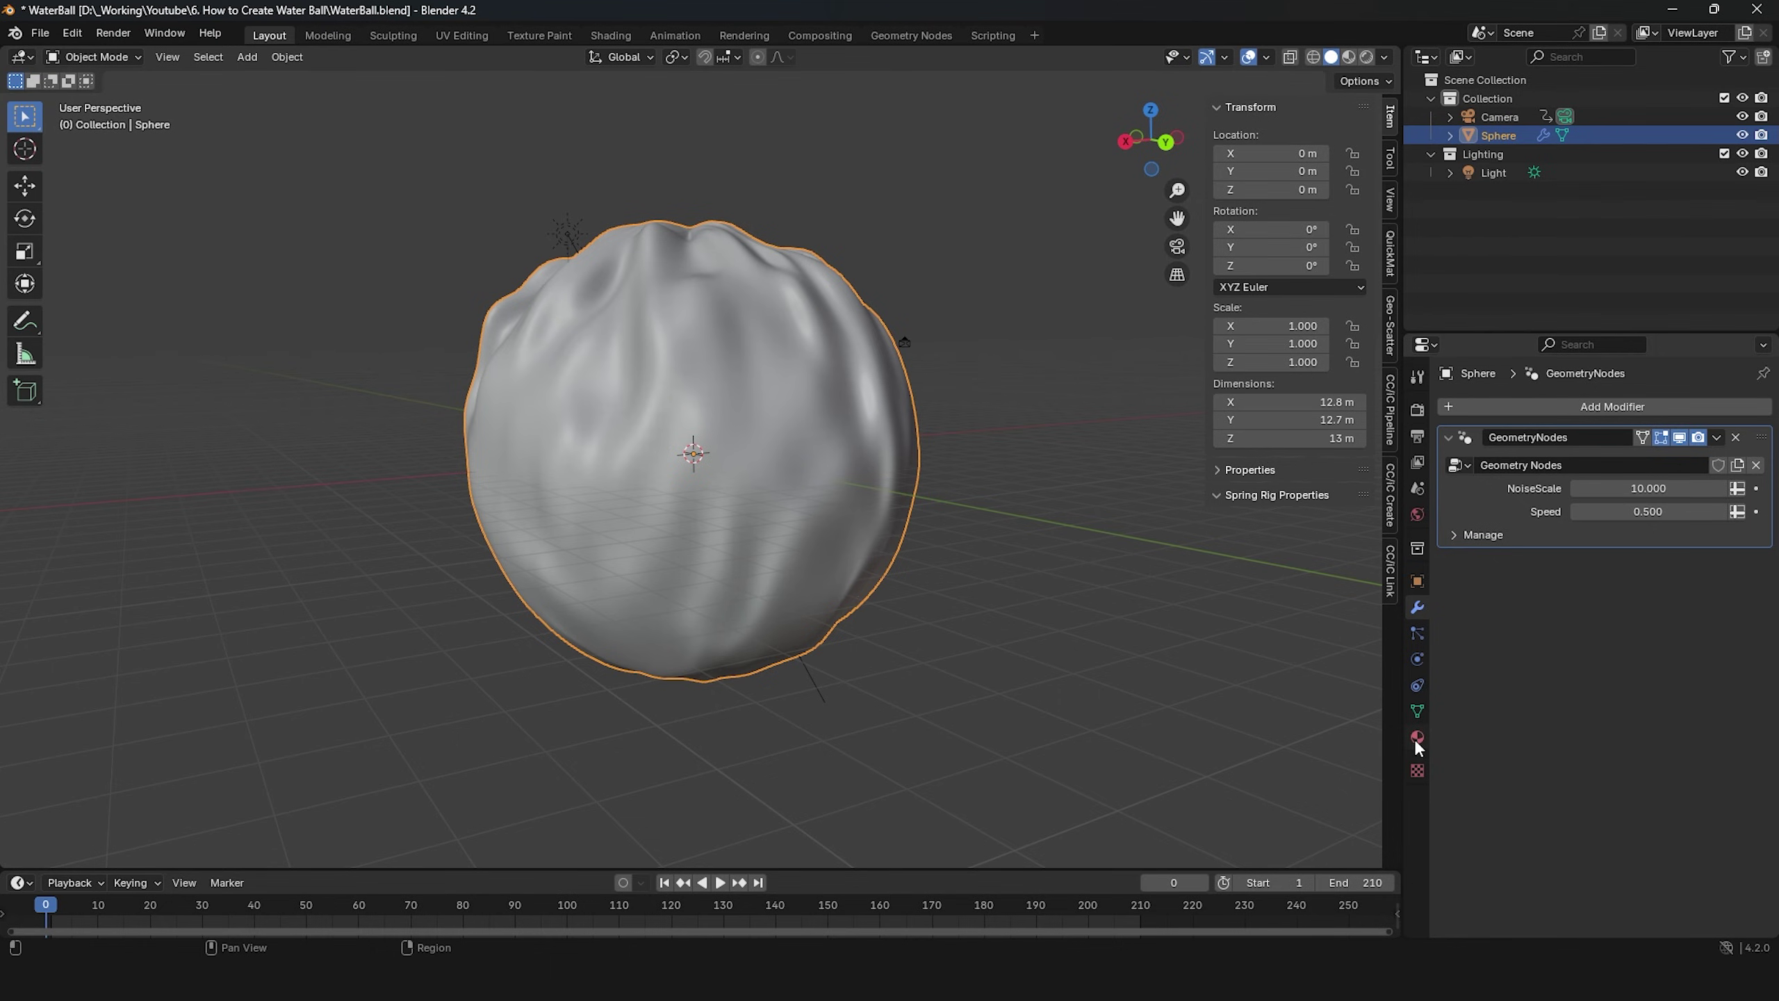
Step: Add a material slot to the sphere and assign the existing M_Water material to it
left_click(1416, 739)
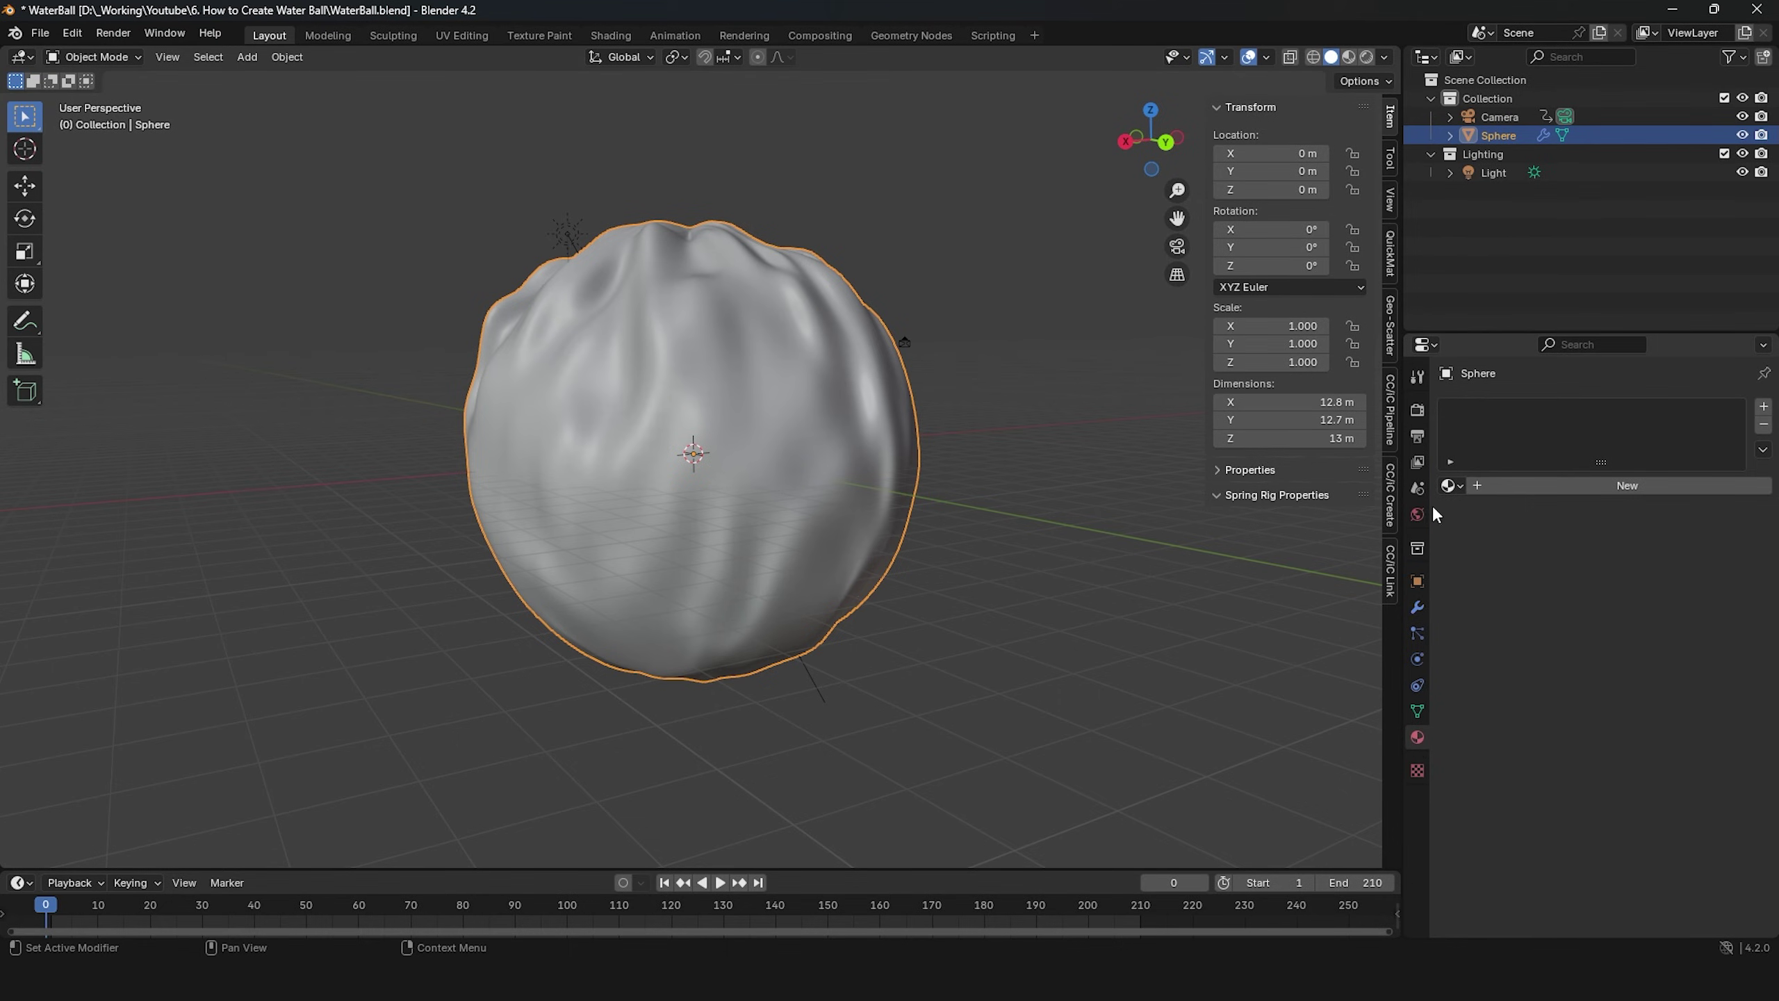
left_click(1604, 490)
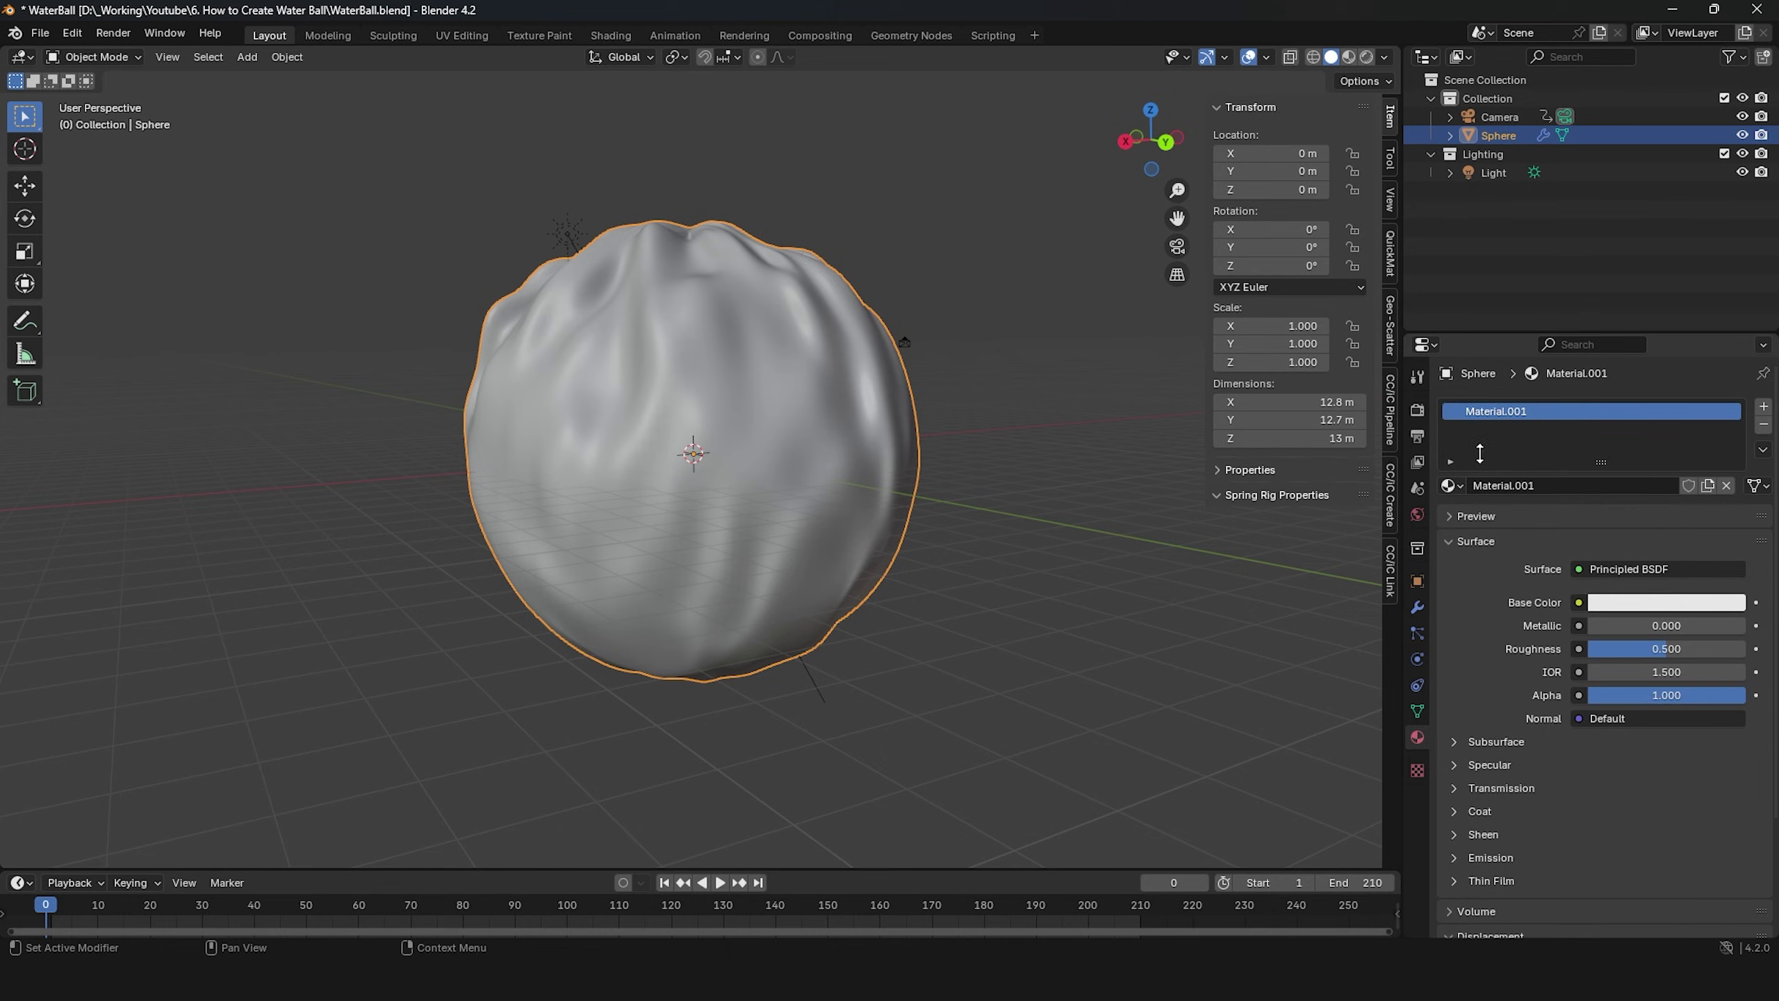
left_click(1459, 485)
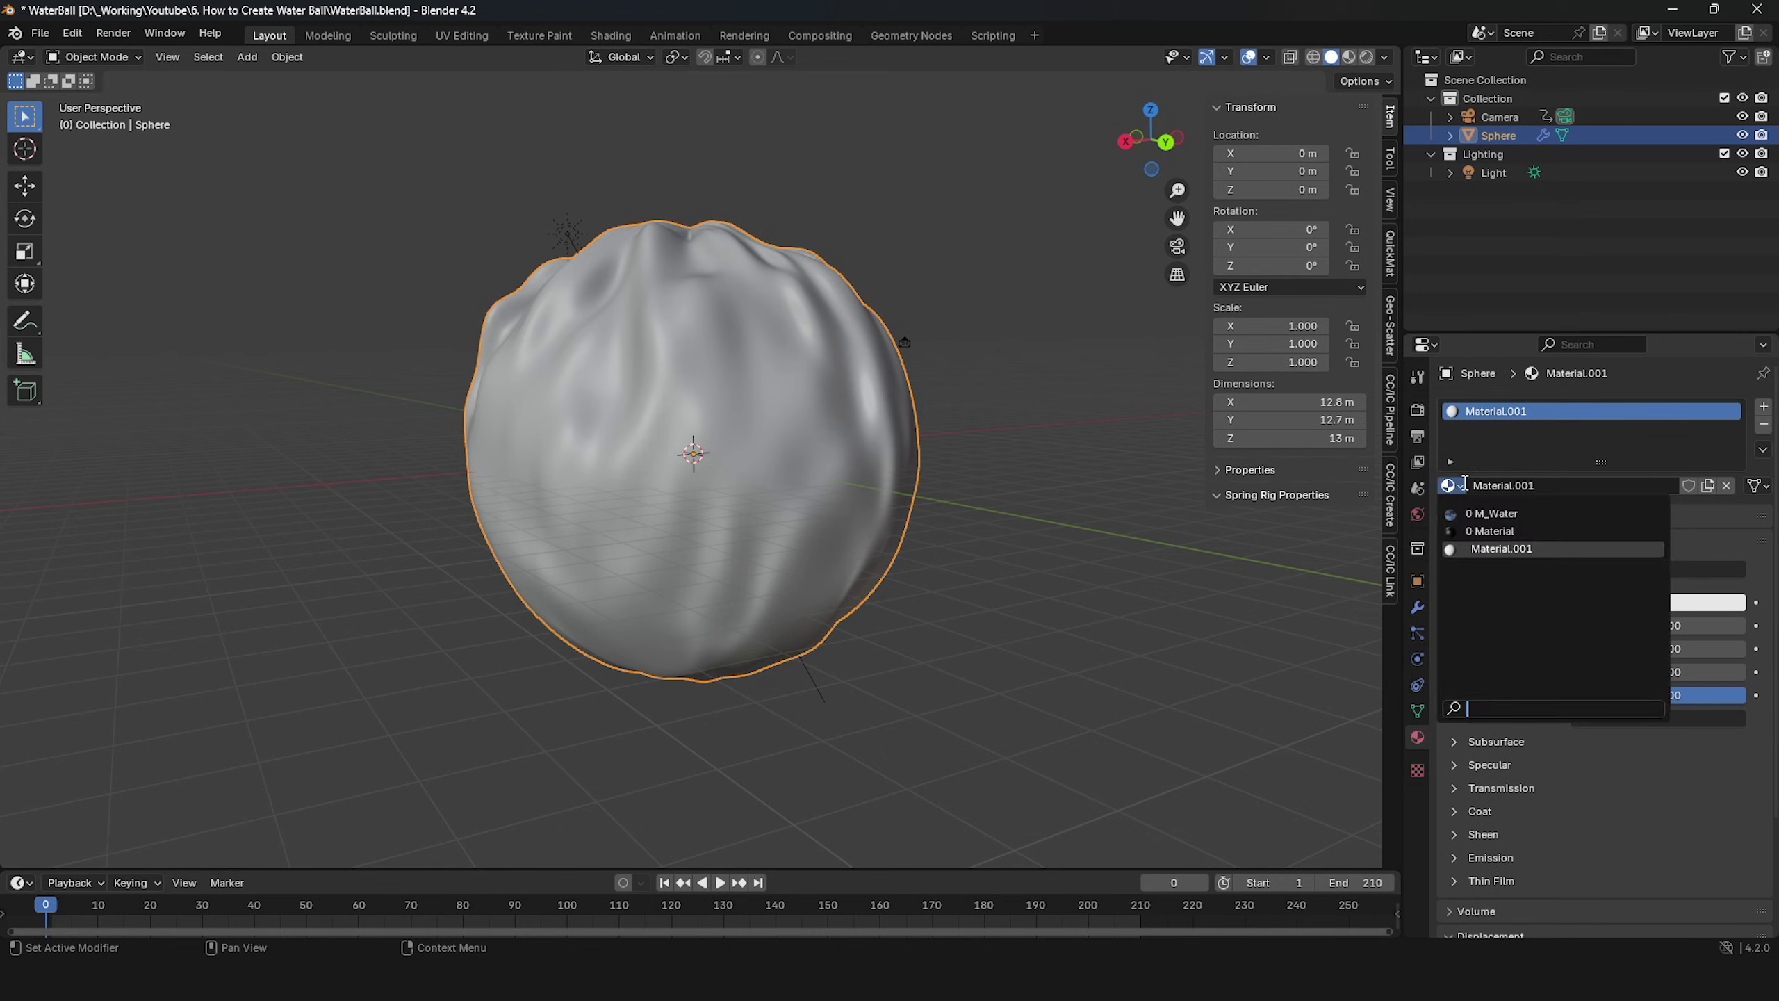
left_click(1491, 513)
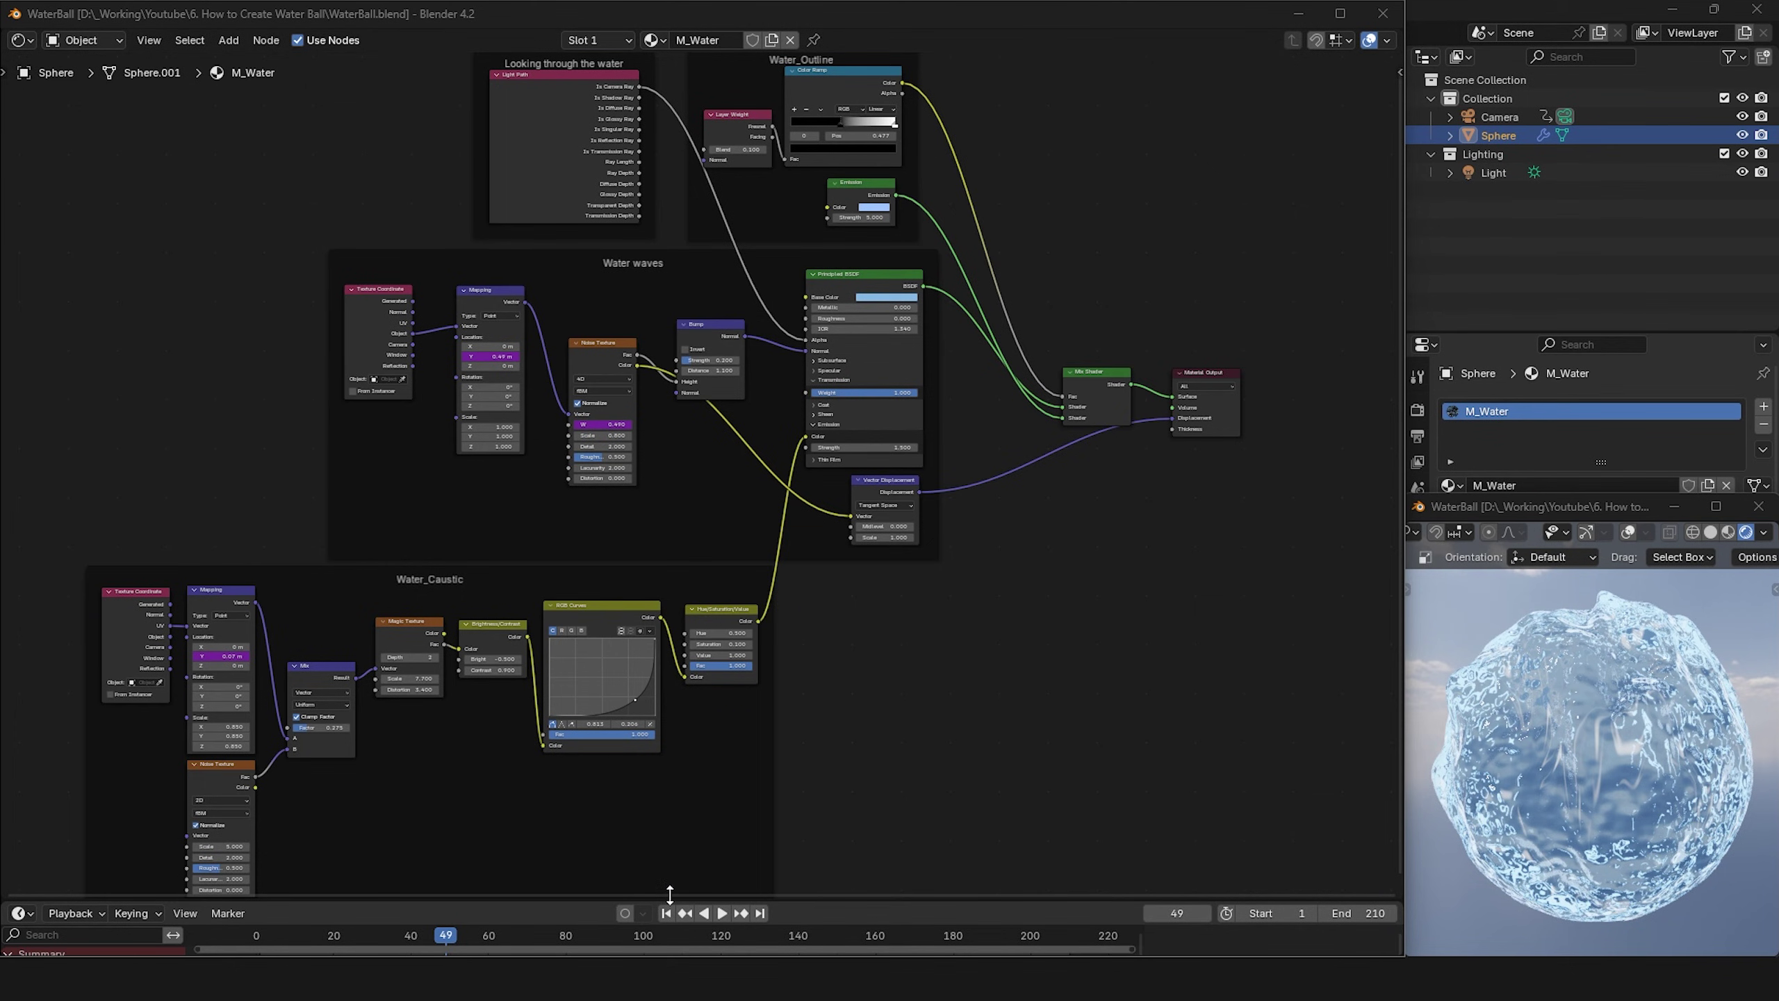
Step: Play the animation and toggle muting of the texture and Bump nodes in the Water waves frame to compare their effect
left_click(716, 281)
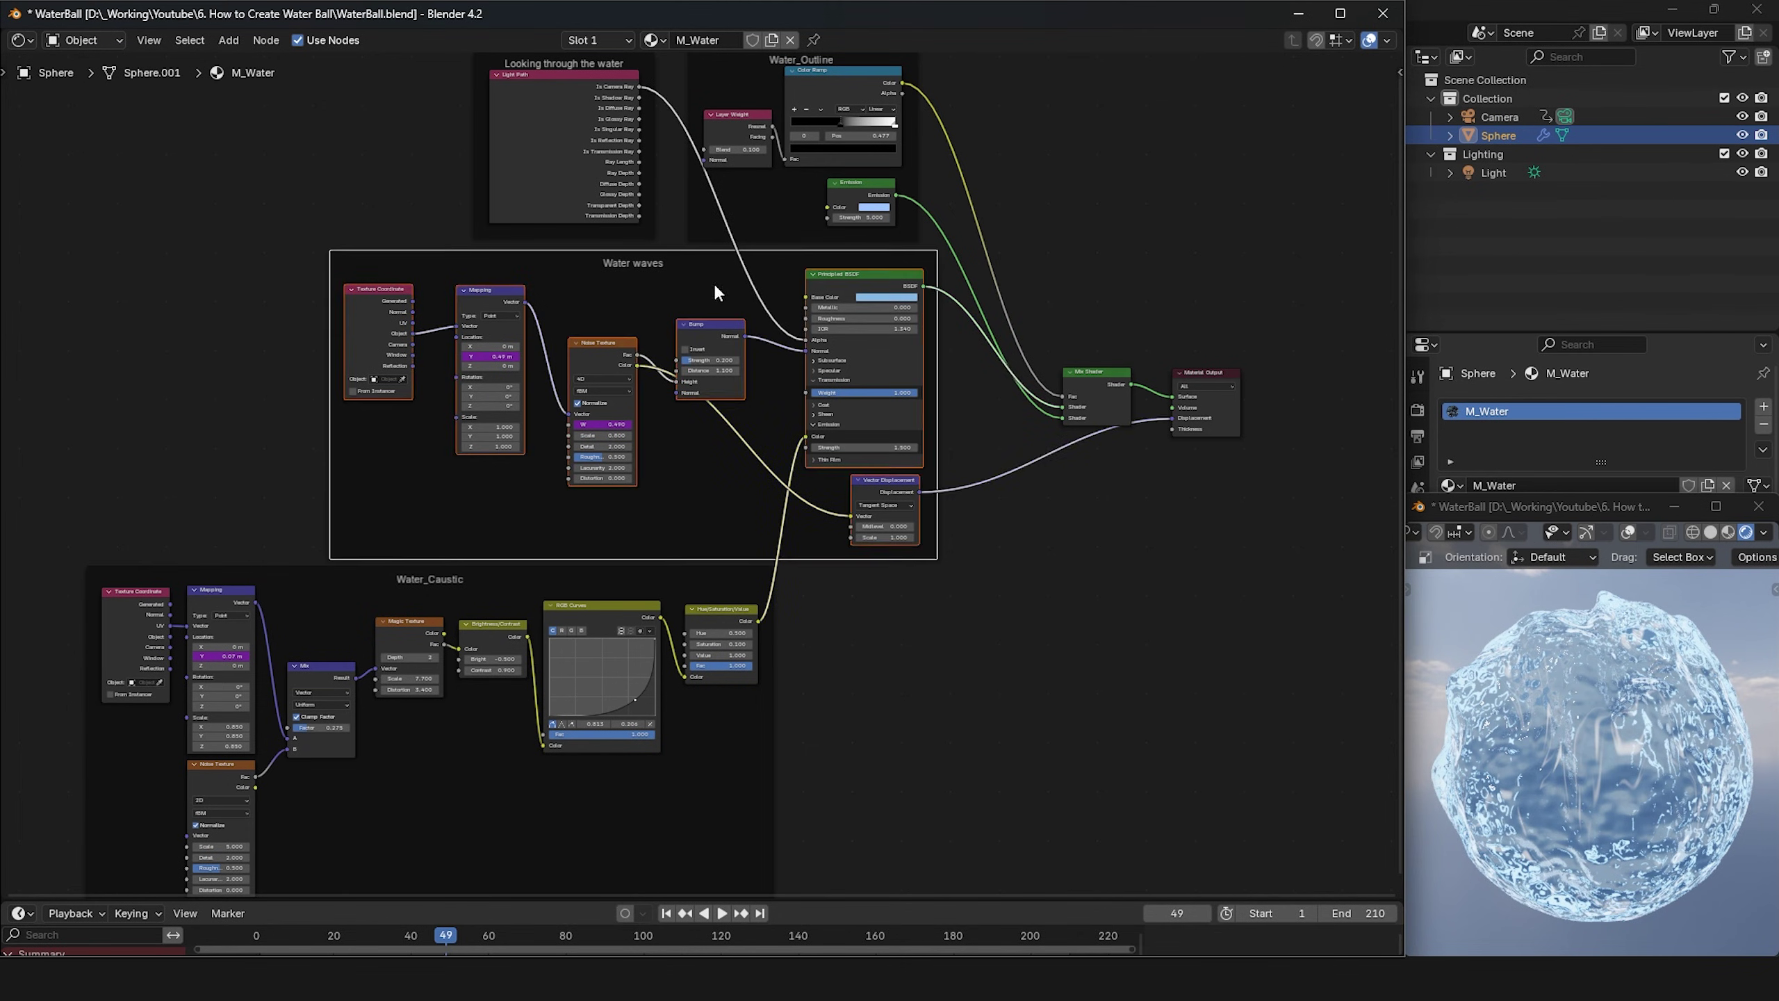
left_click_drag(716, 281, 385, 502)
left_click_drag(385, 502, 382, 503)
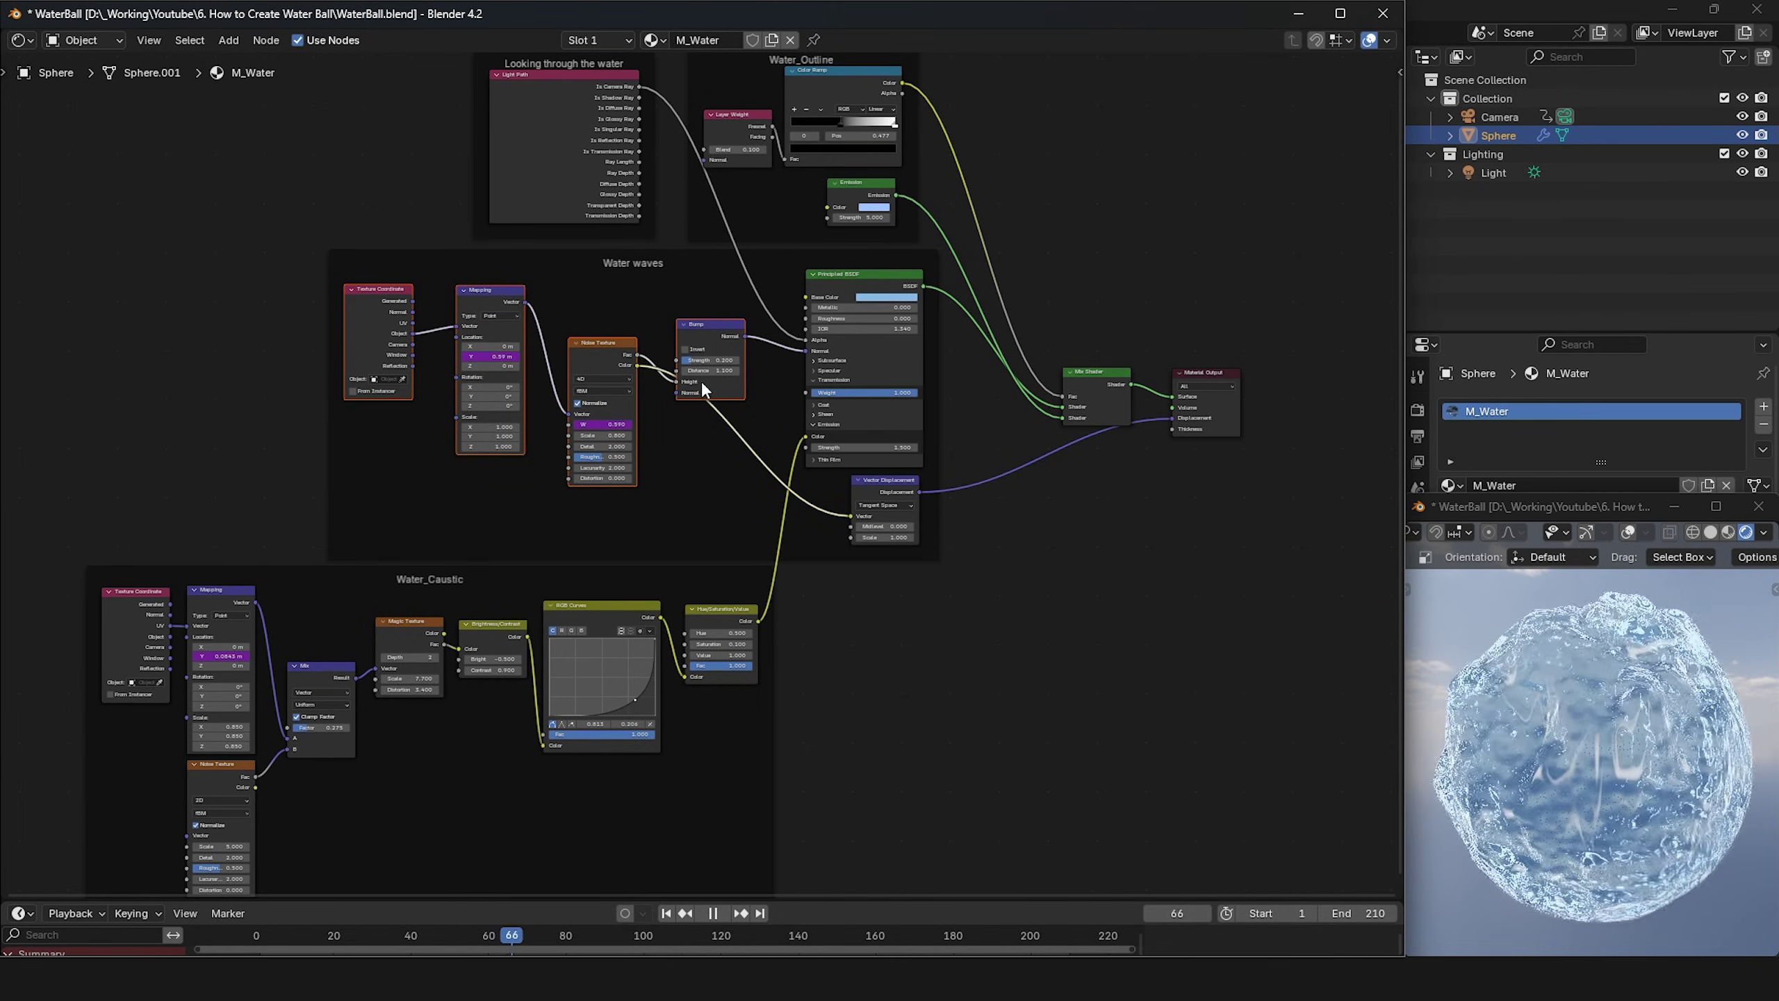
key("m")
key("m")
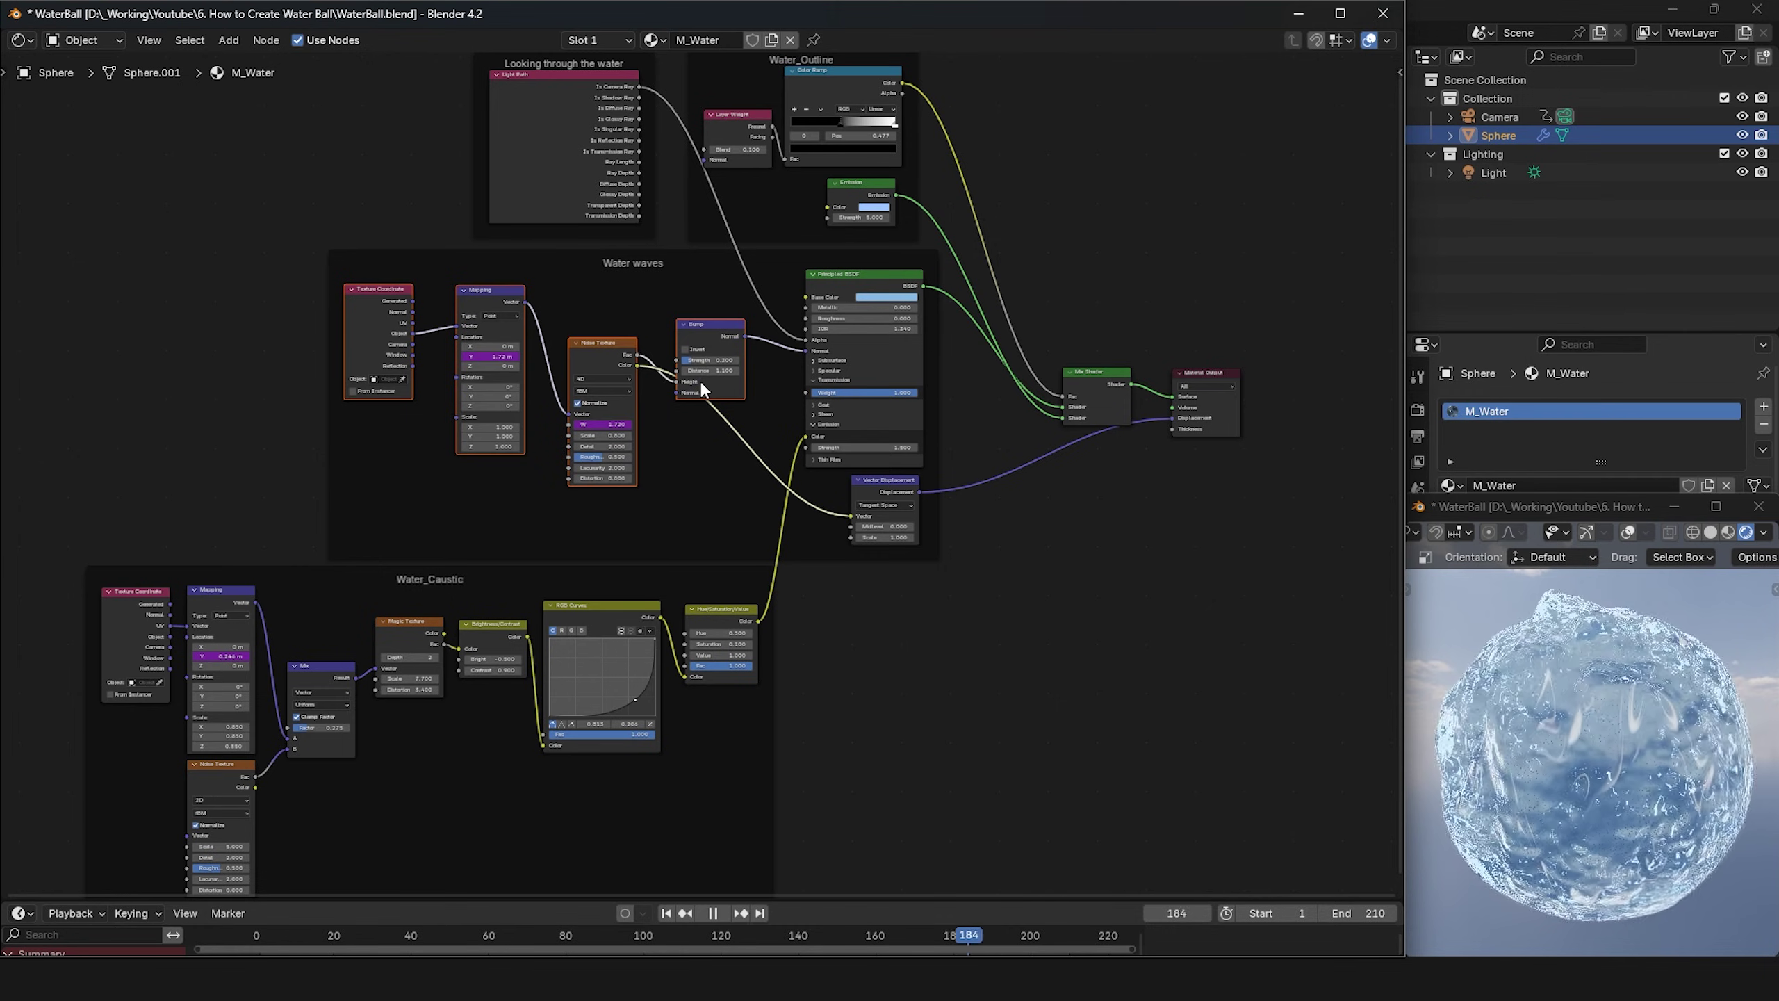
key("m")
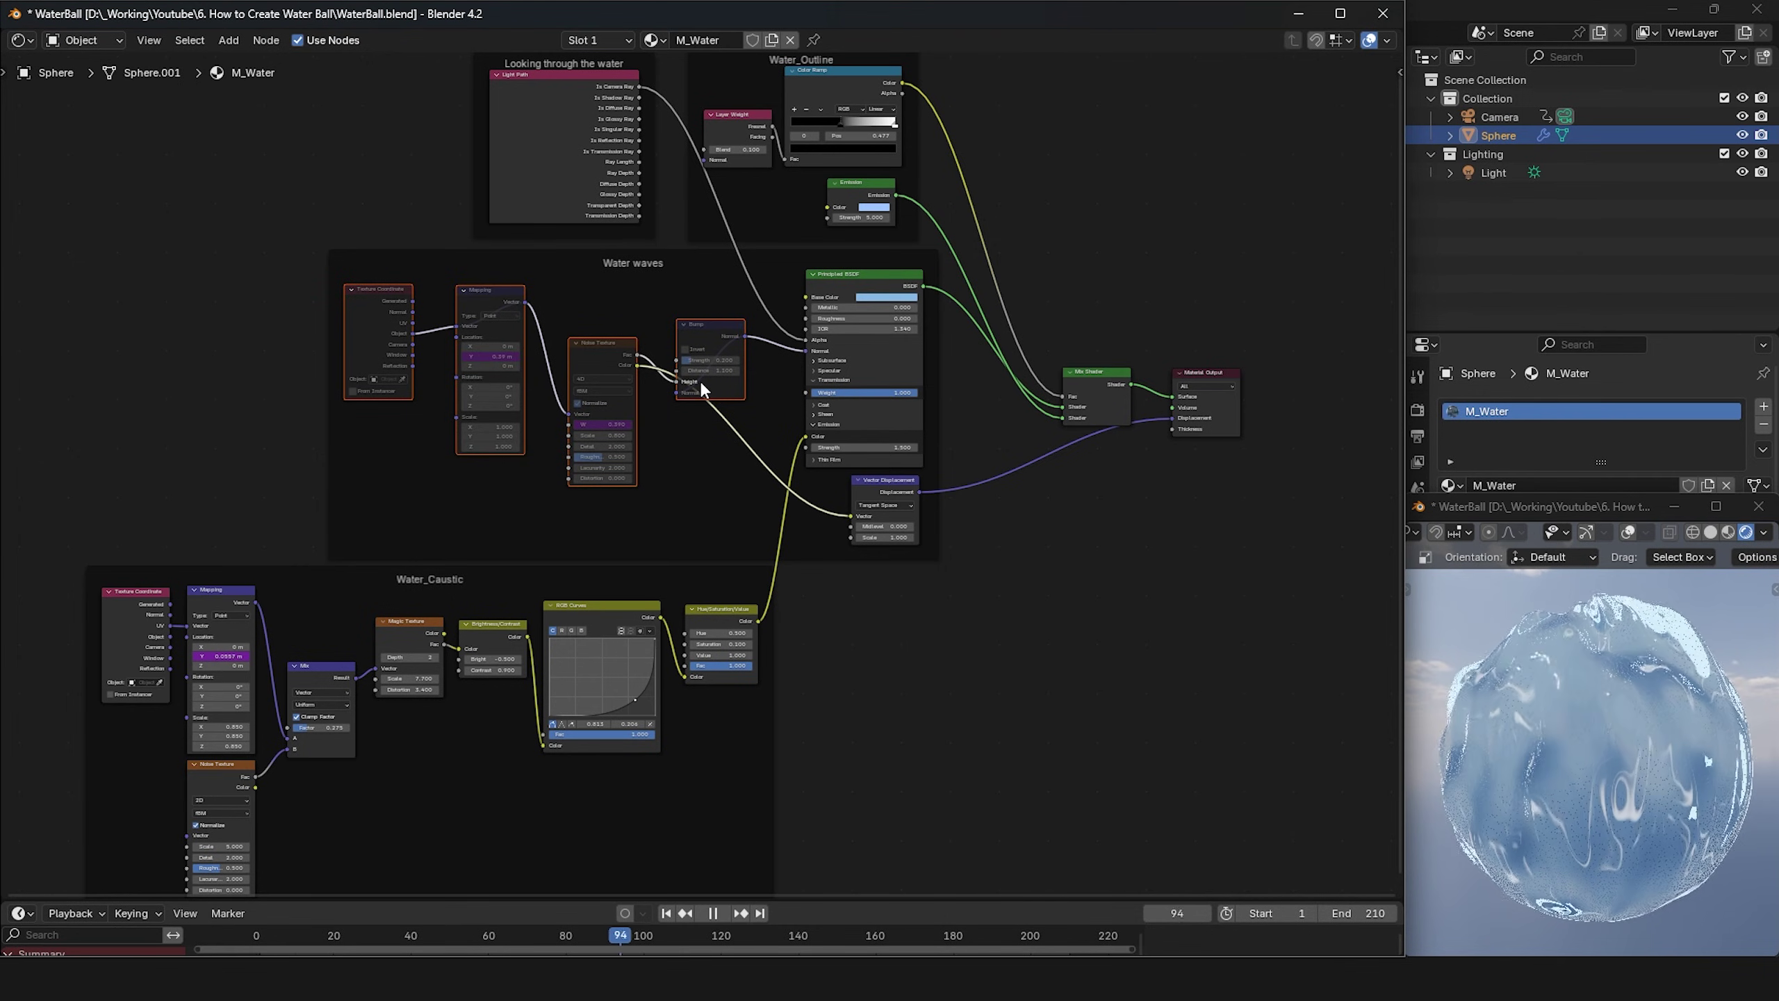
key("m")
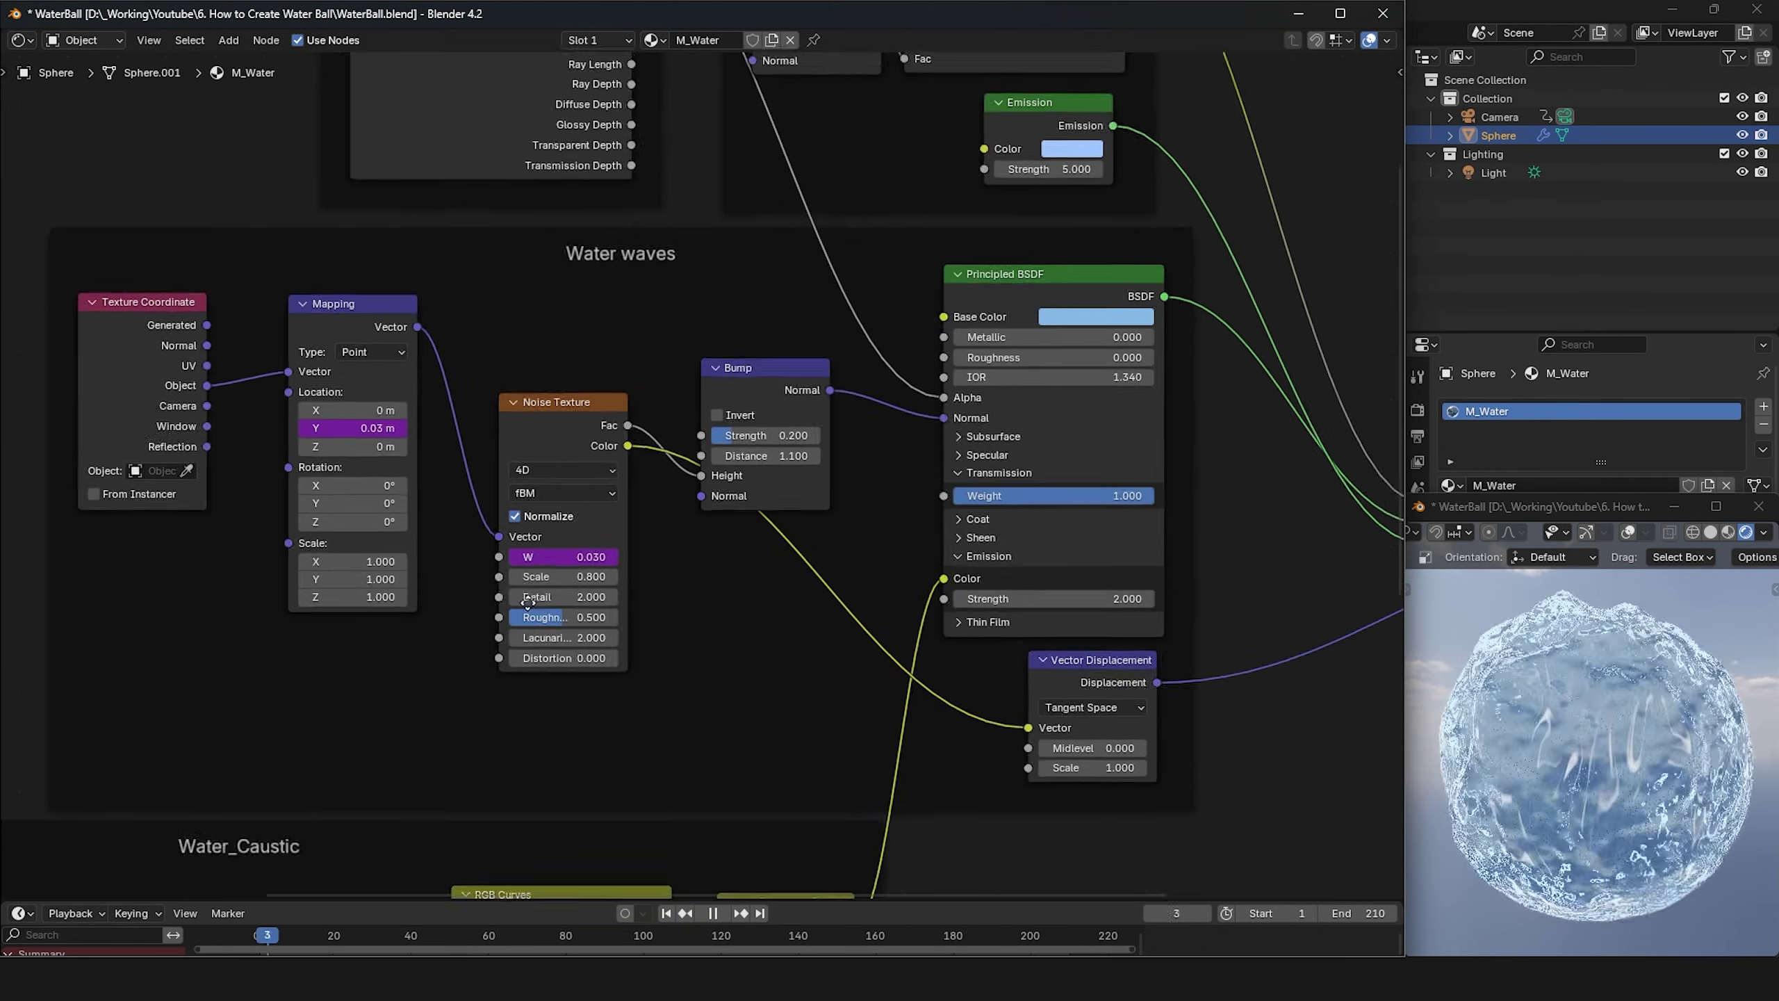
Step: Try scale values of 2 and 1.5 on all three axes of the Mapping node in the Water waves frame
middle_click_drag(645, 612, 648, 594)
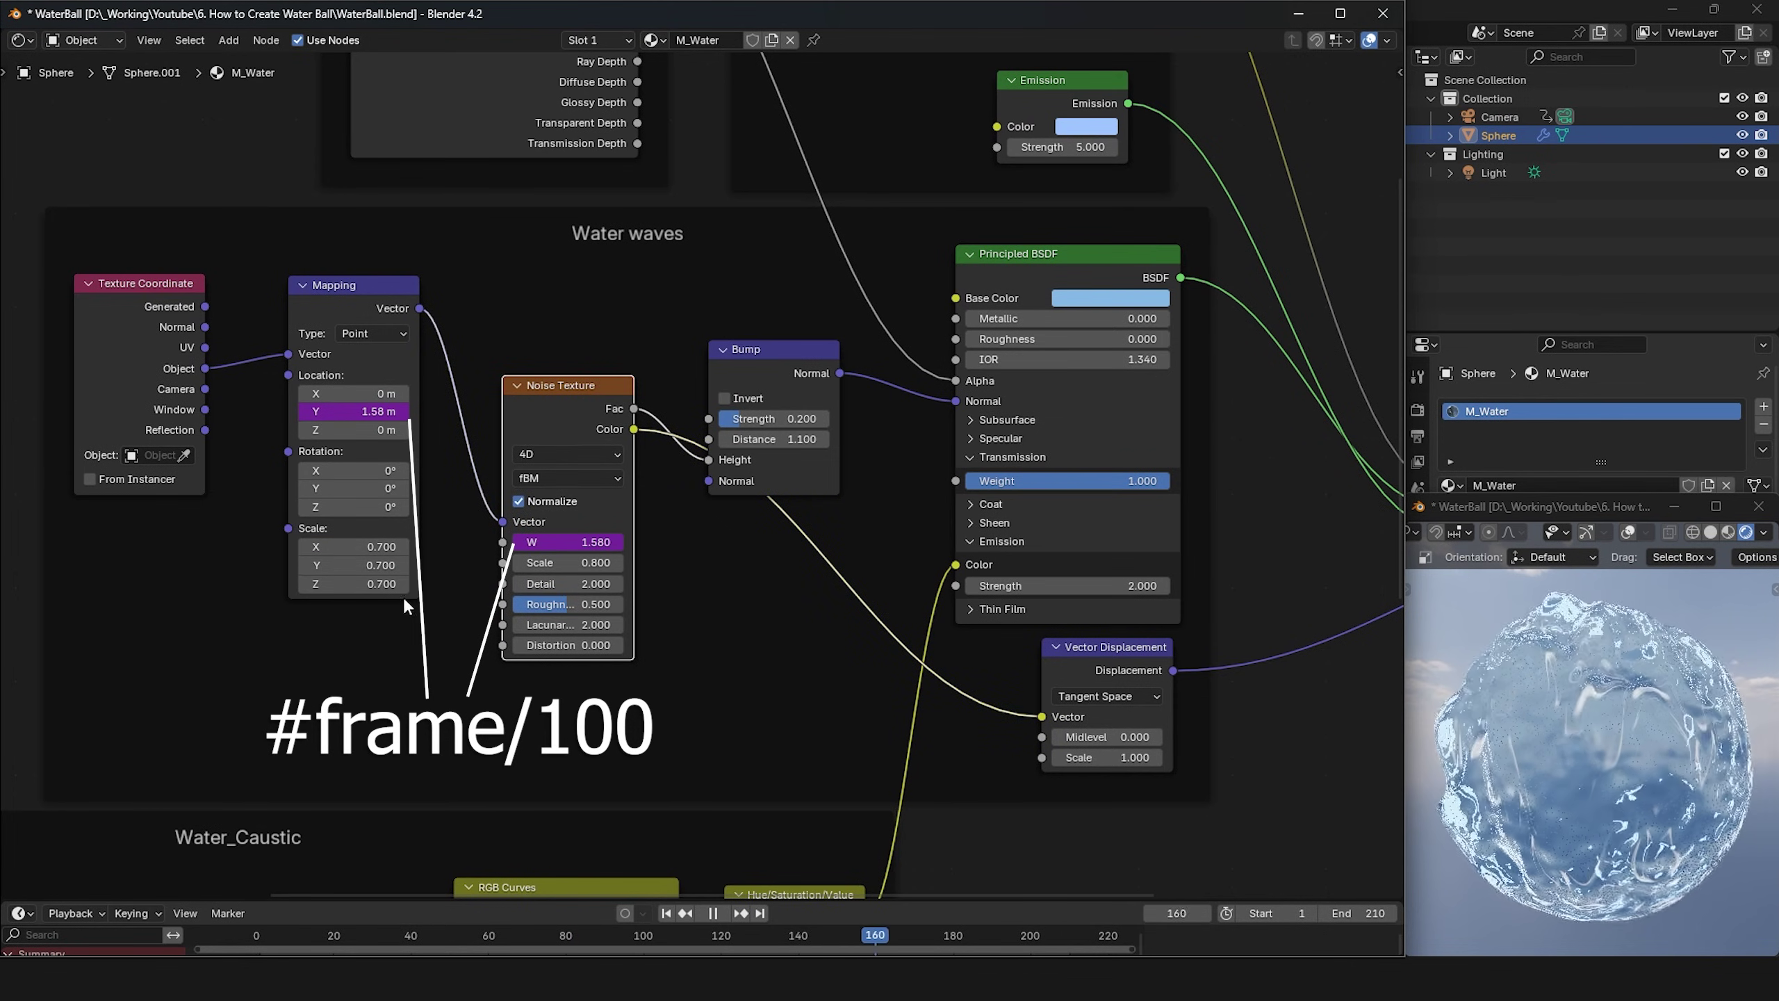
left_click_drag(355, 549, 354, 584)
type("2")
key("Return")
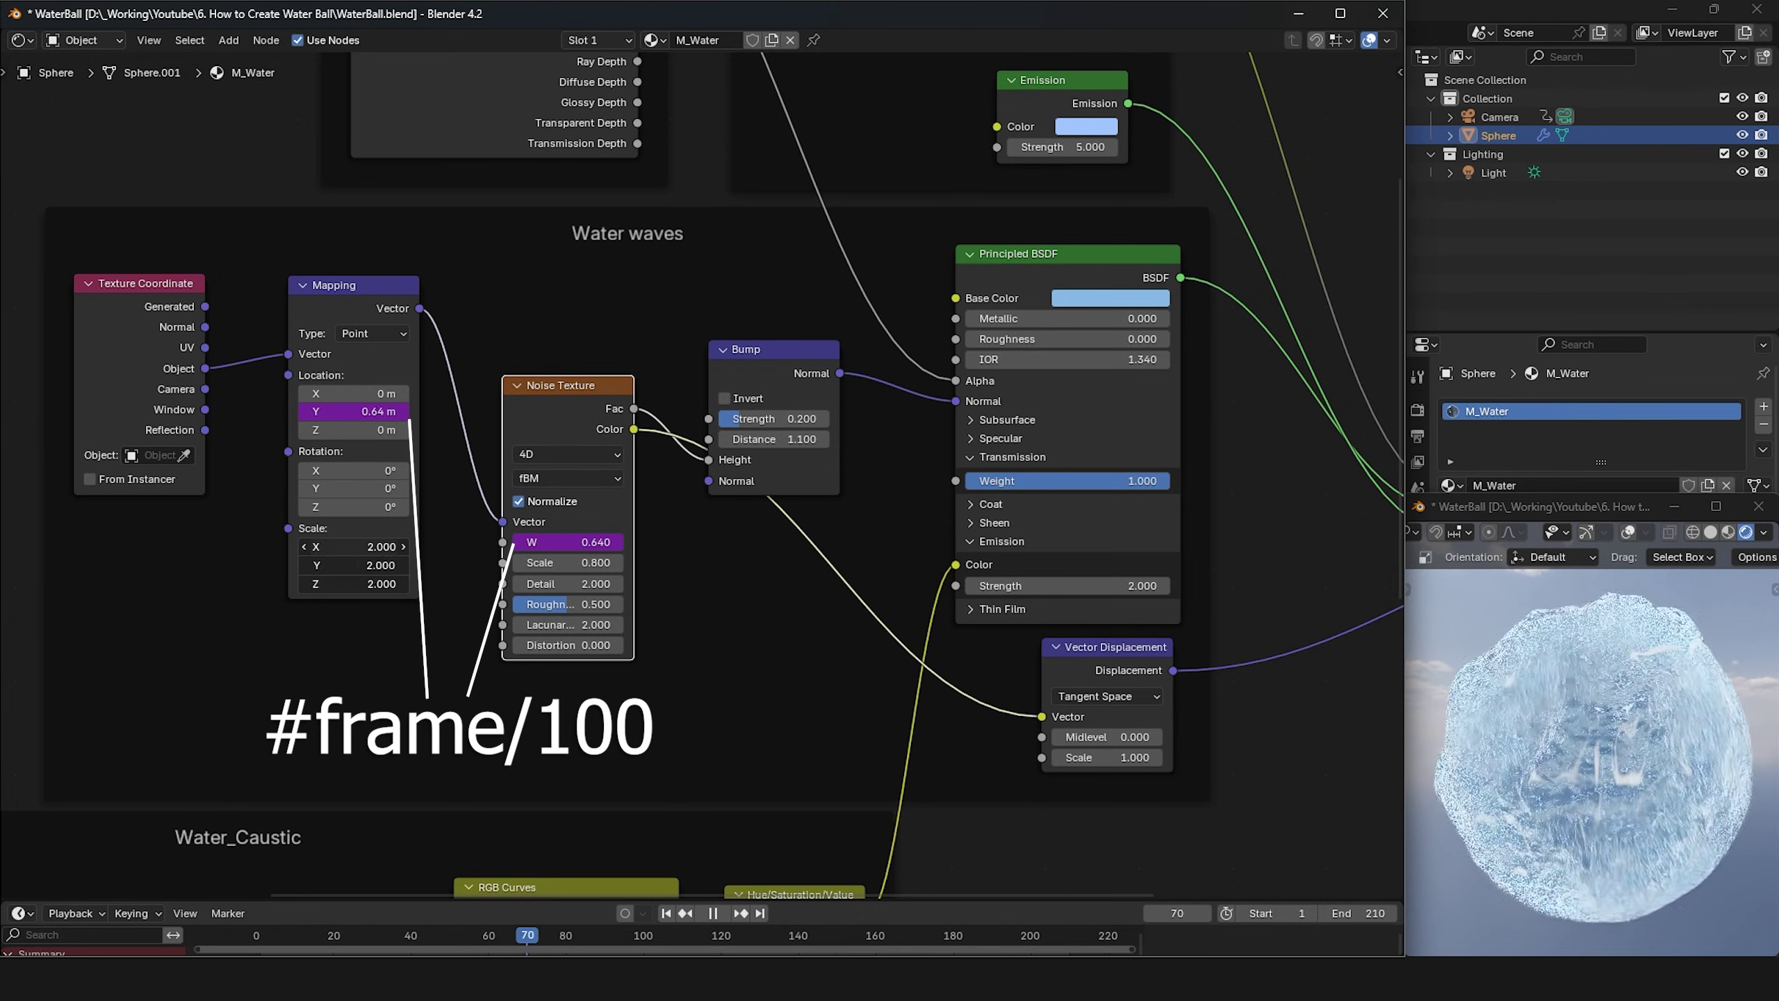
type("1.5")
key("Return")
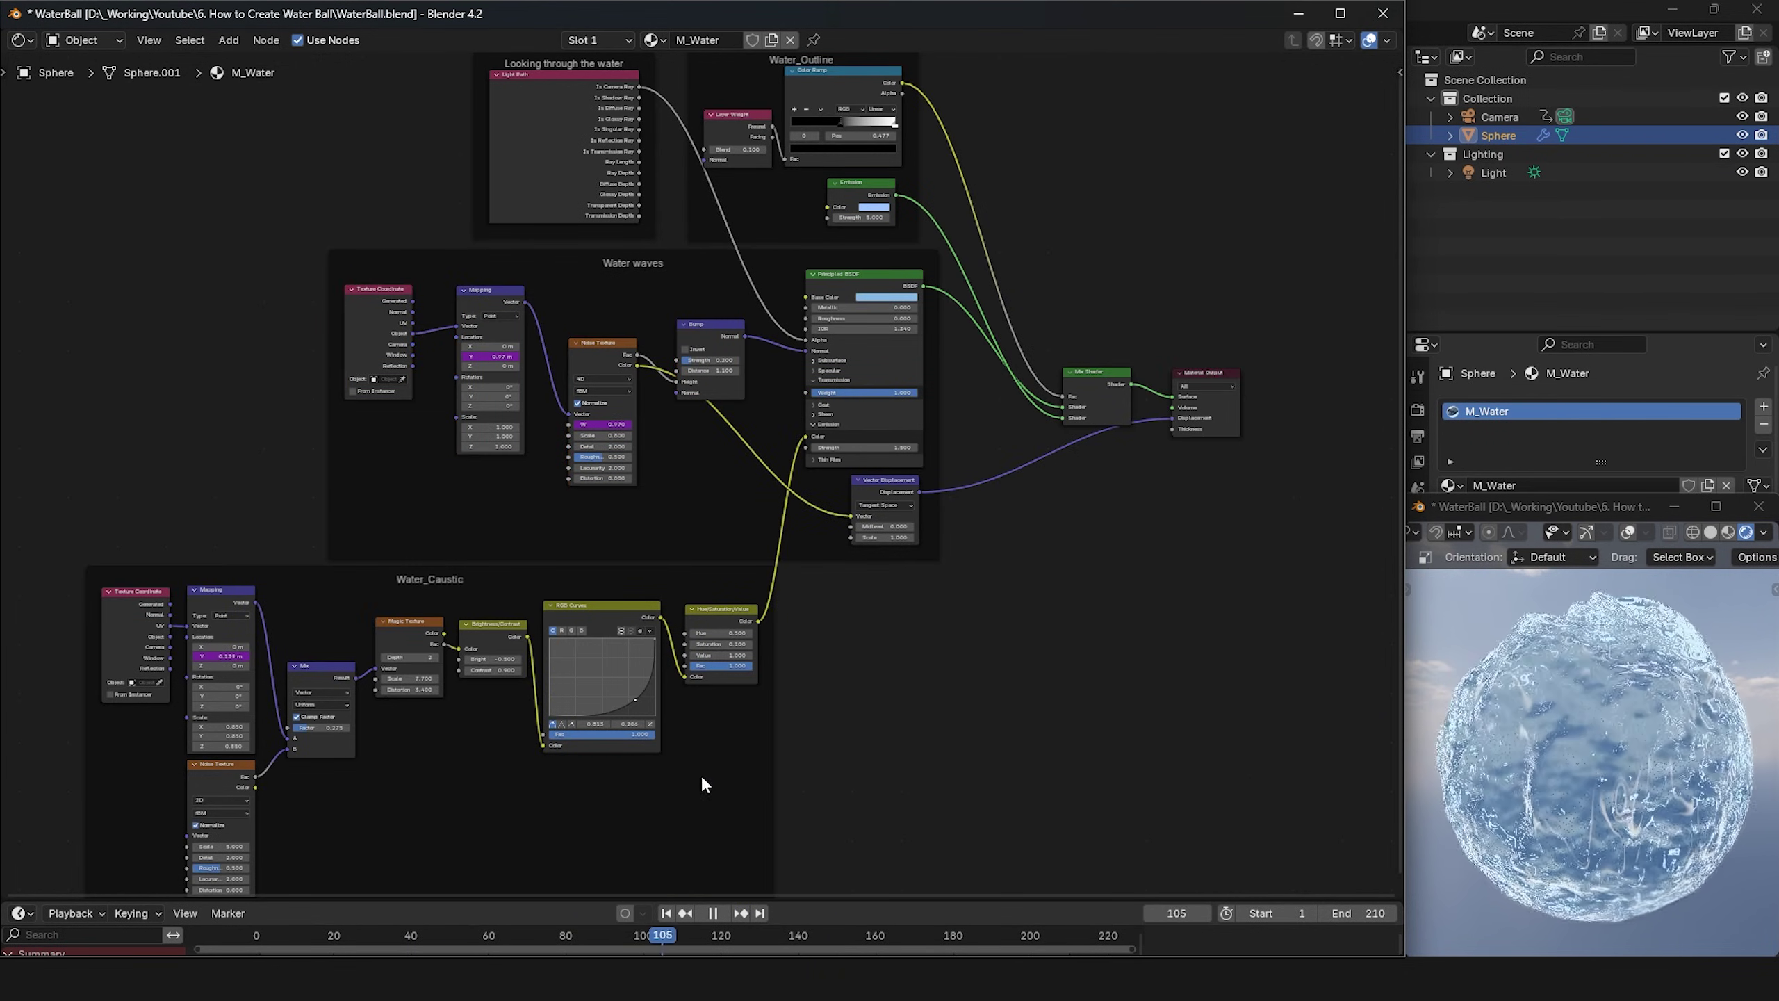
Step: Mute and unmute all nodes in the Water_Caustic frame to compare their effect on the ball
left_click_drag(744, 837, 112, 597)
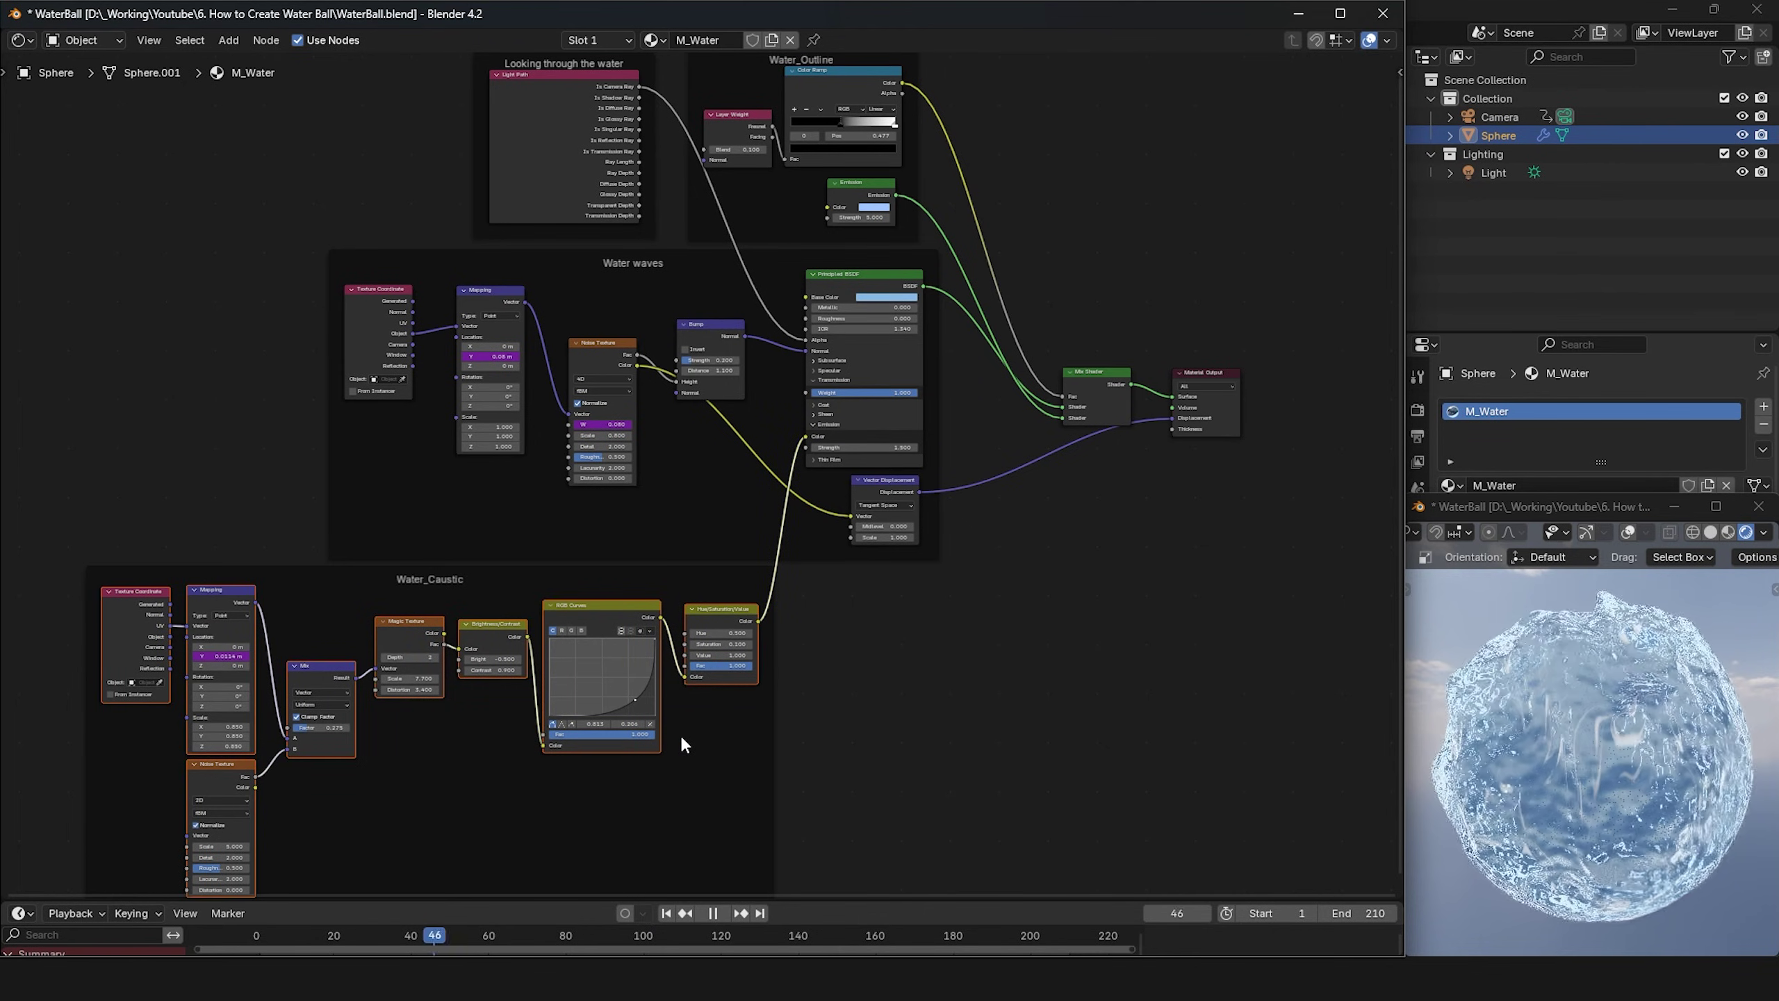
key("m")
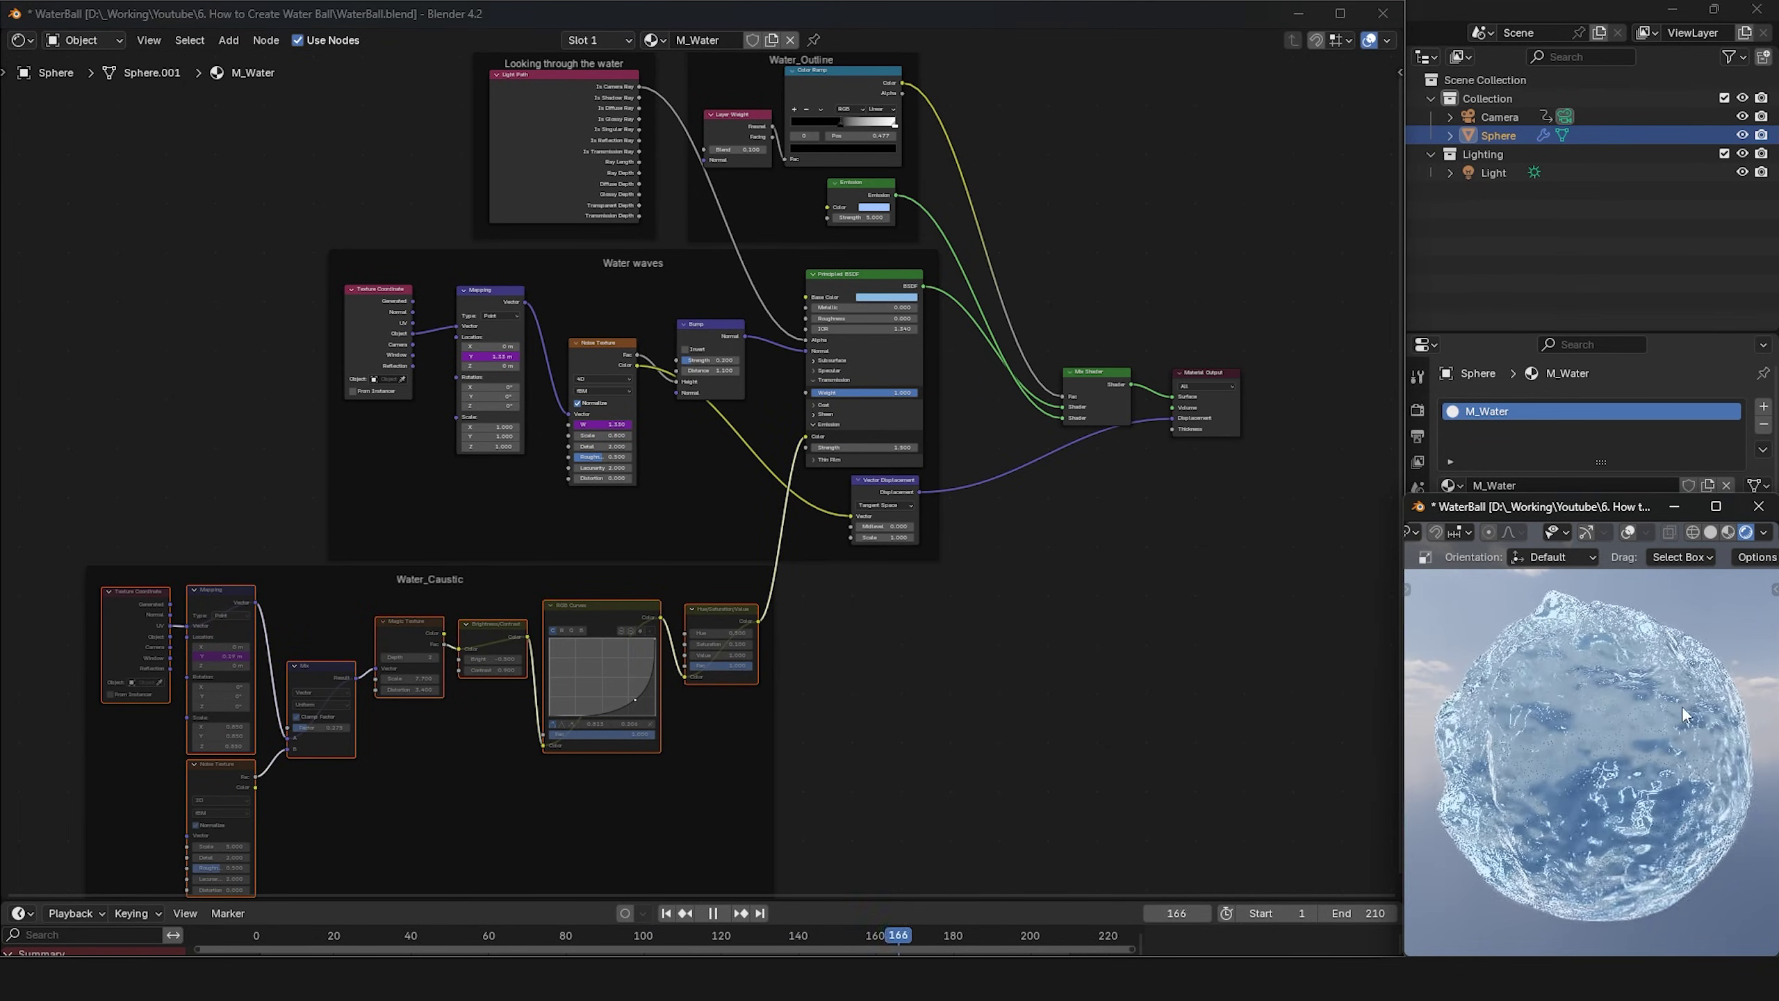
key("m")
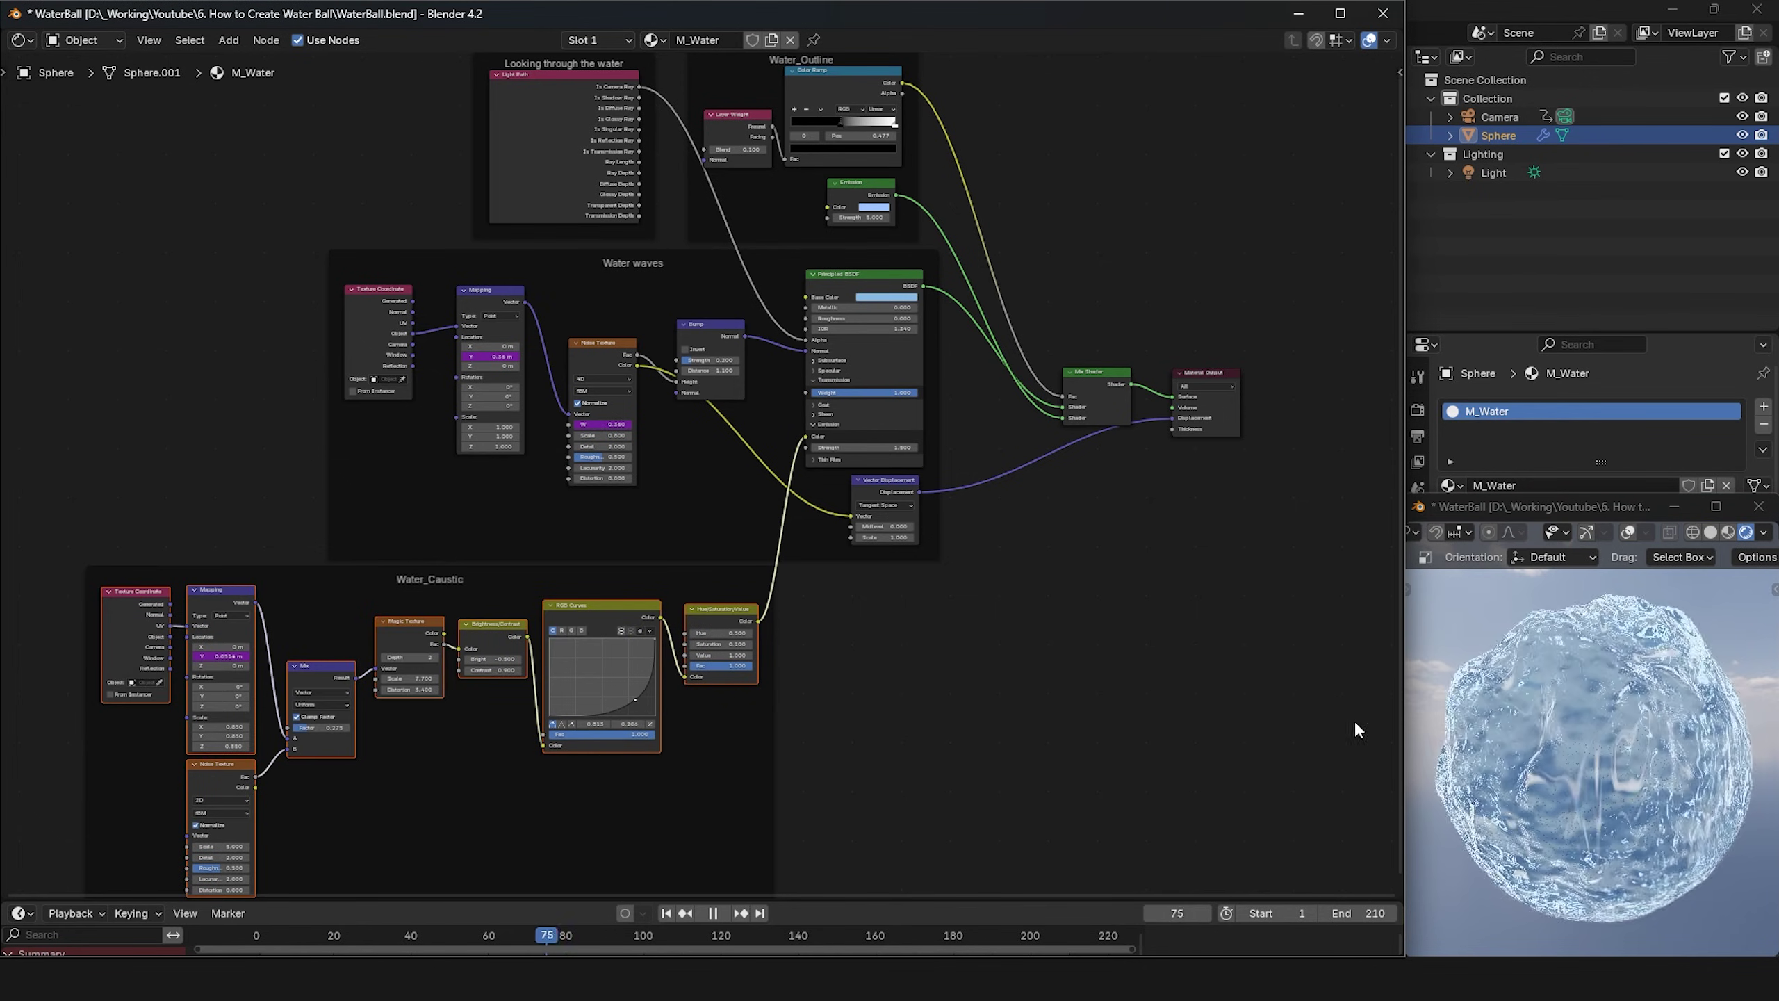
Step: Examine the node settings in the Water_Caustic frame and select the Magic Texture node
scroll(856, 549, "up", 1)
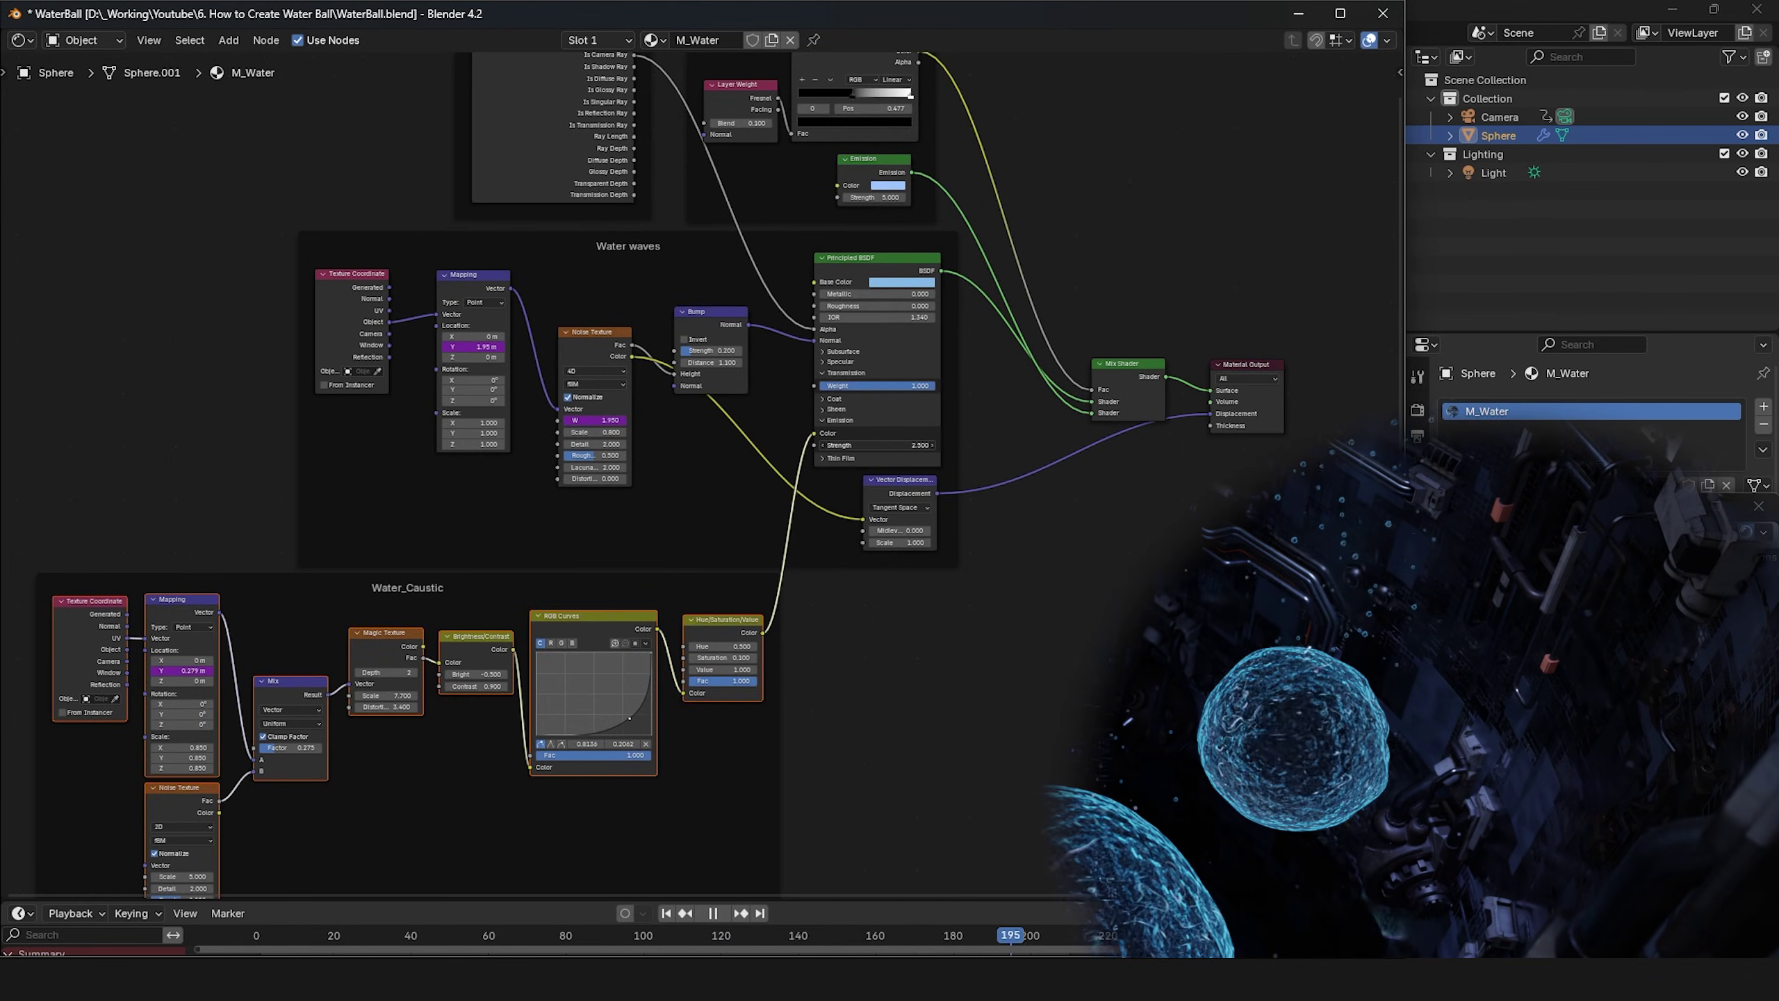
scroll(884, 531, "down", 1)
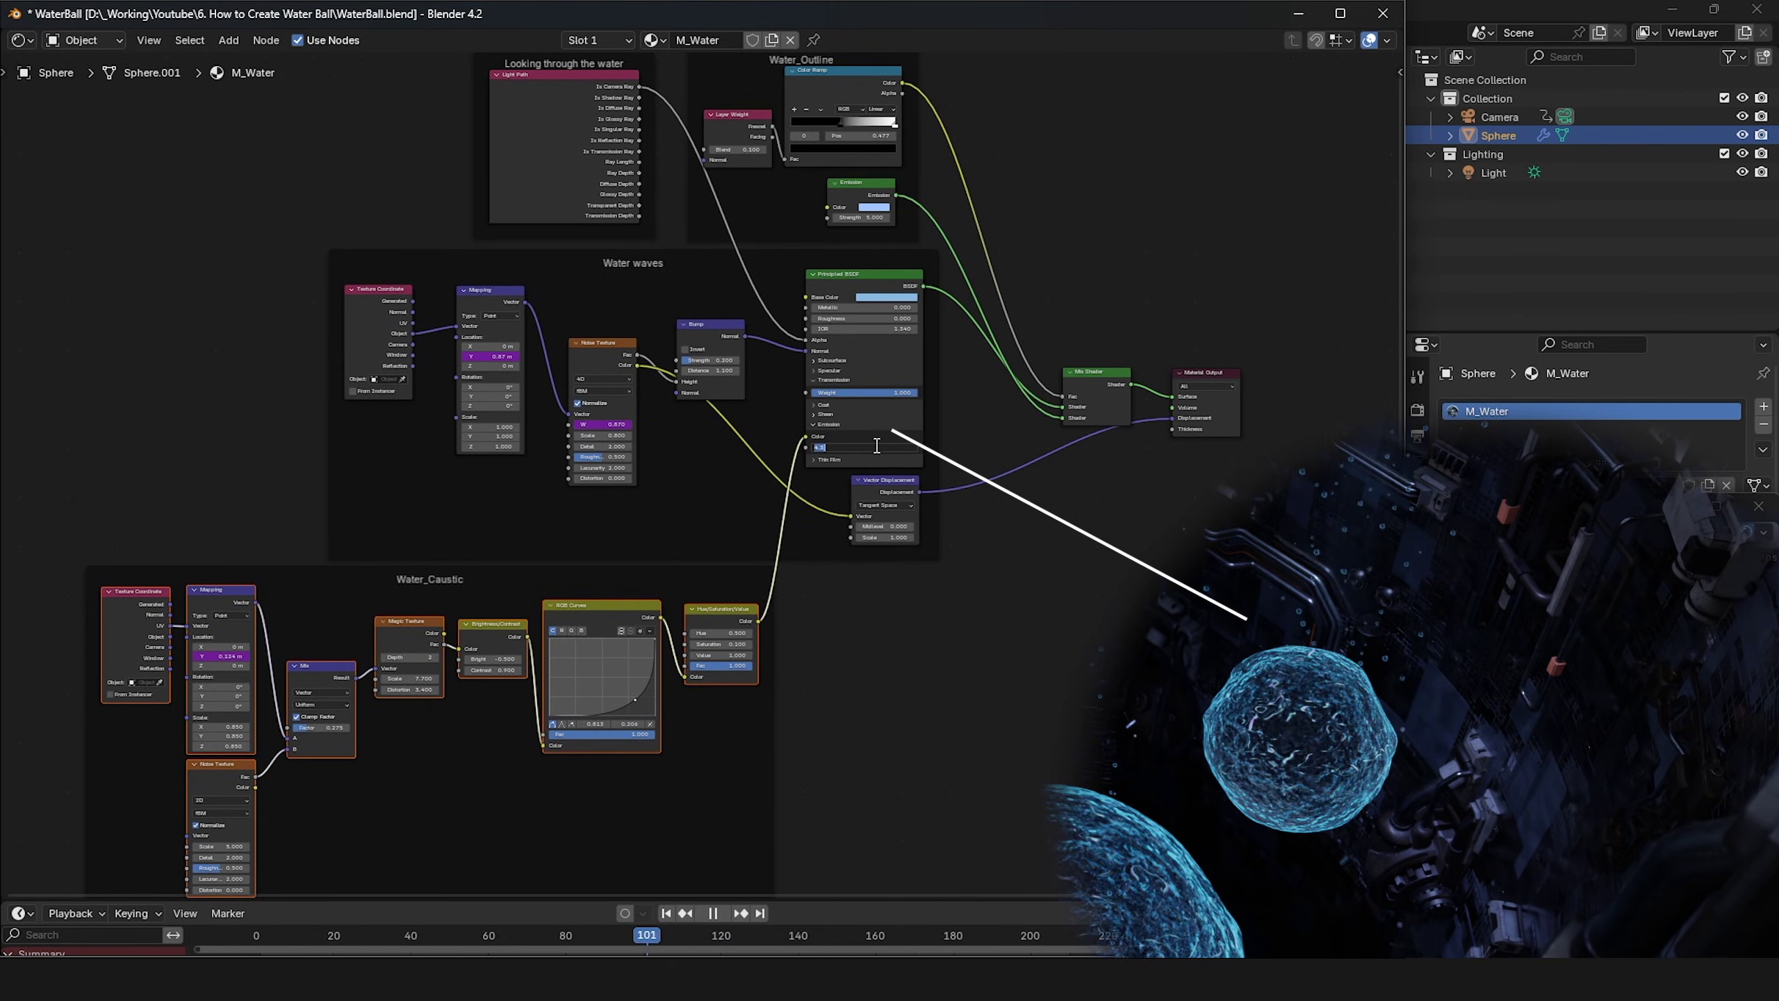
scroll(961, 580, "down", 1)
scroll(964, 585, "up", 1)
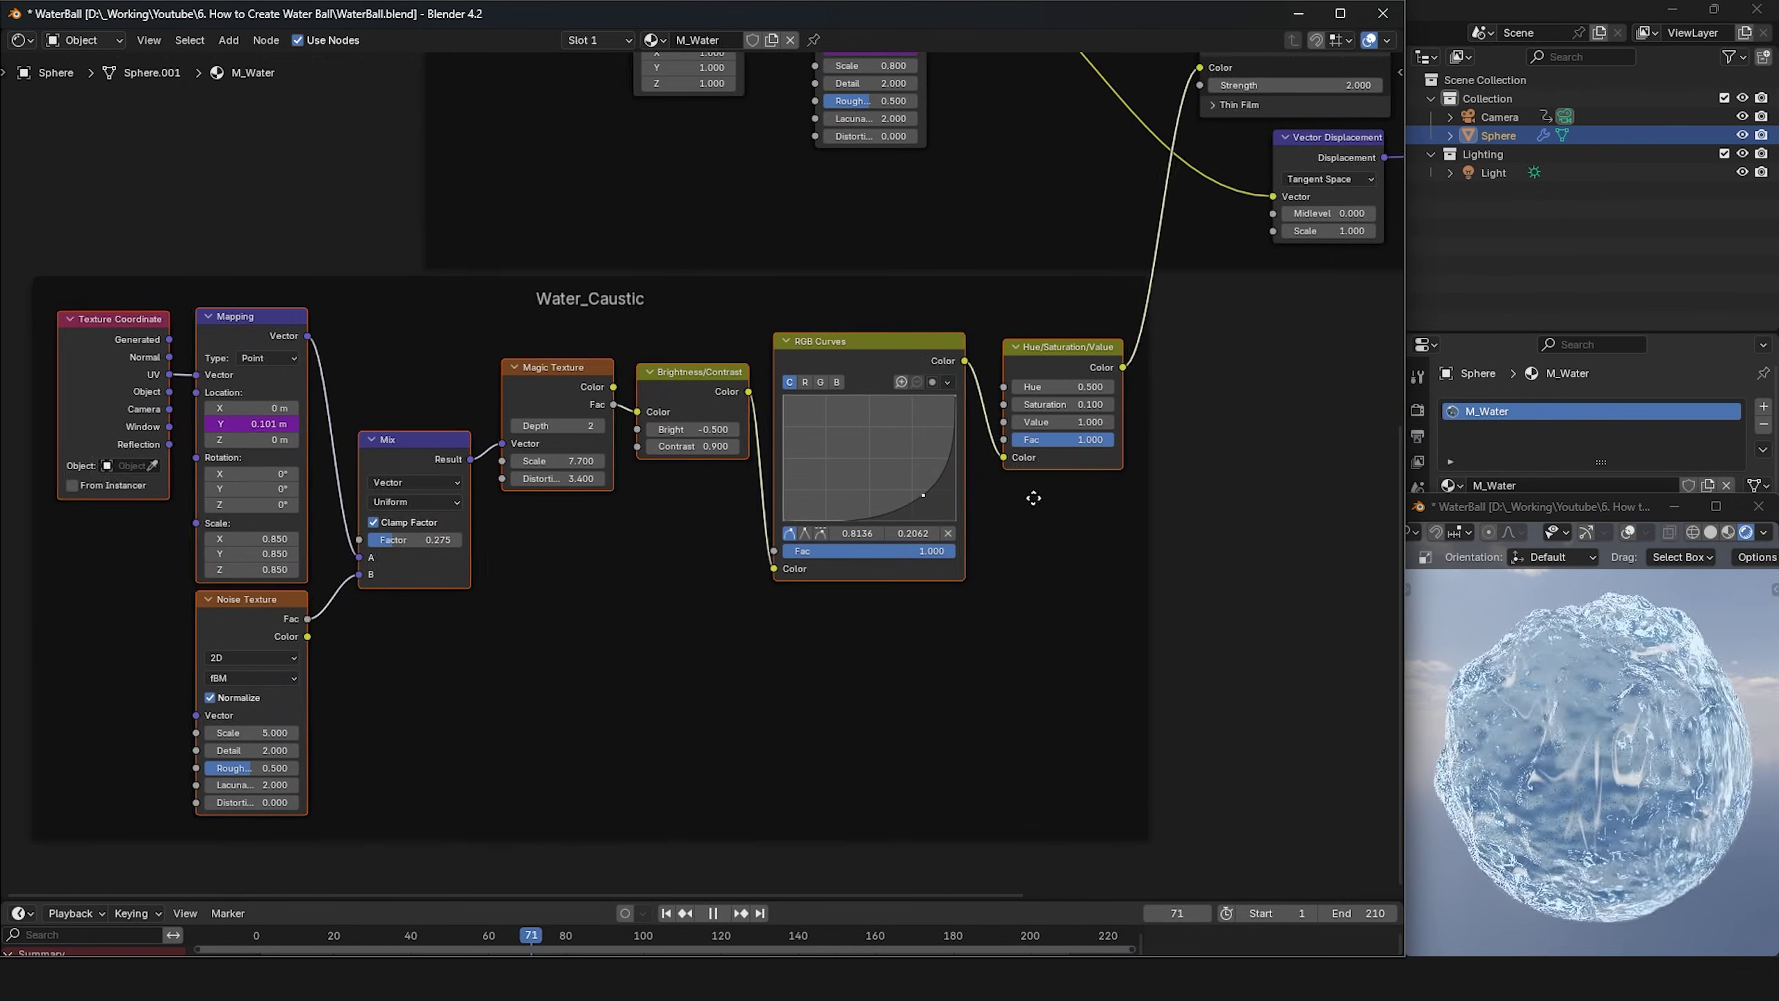
scroll(1032, 497, "up", 1)
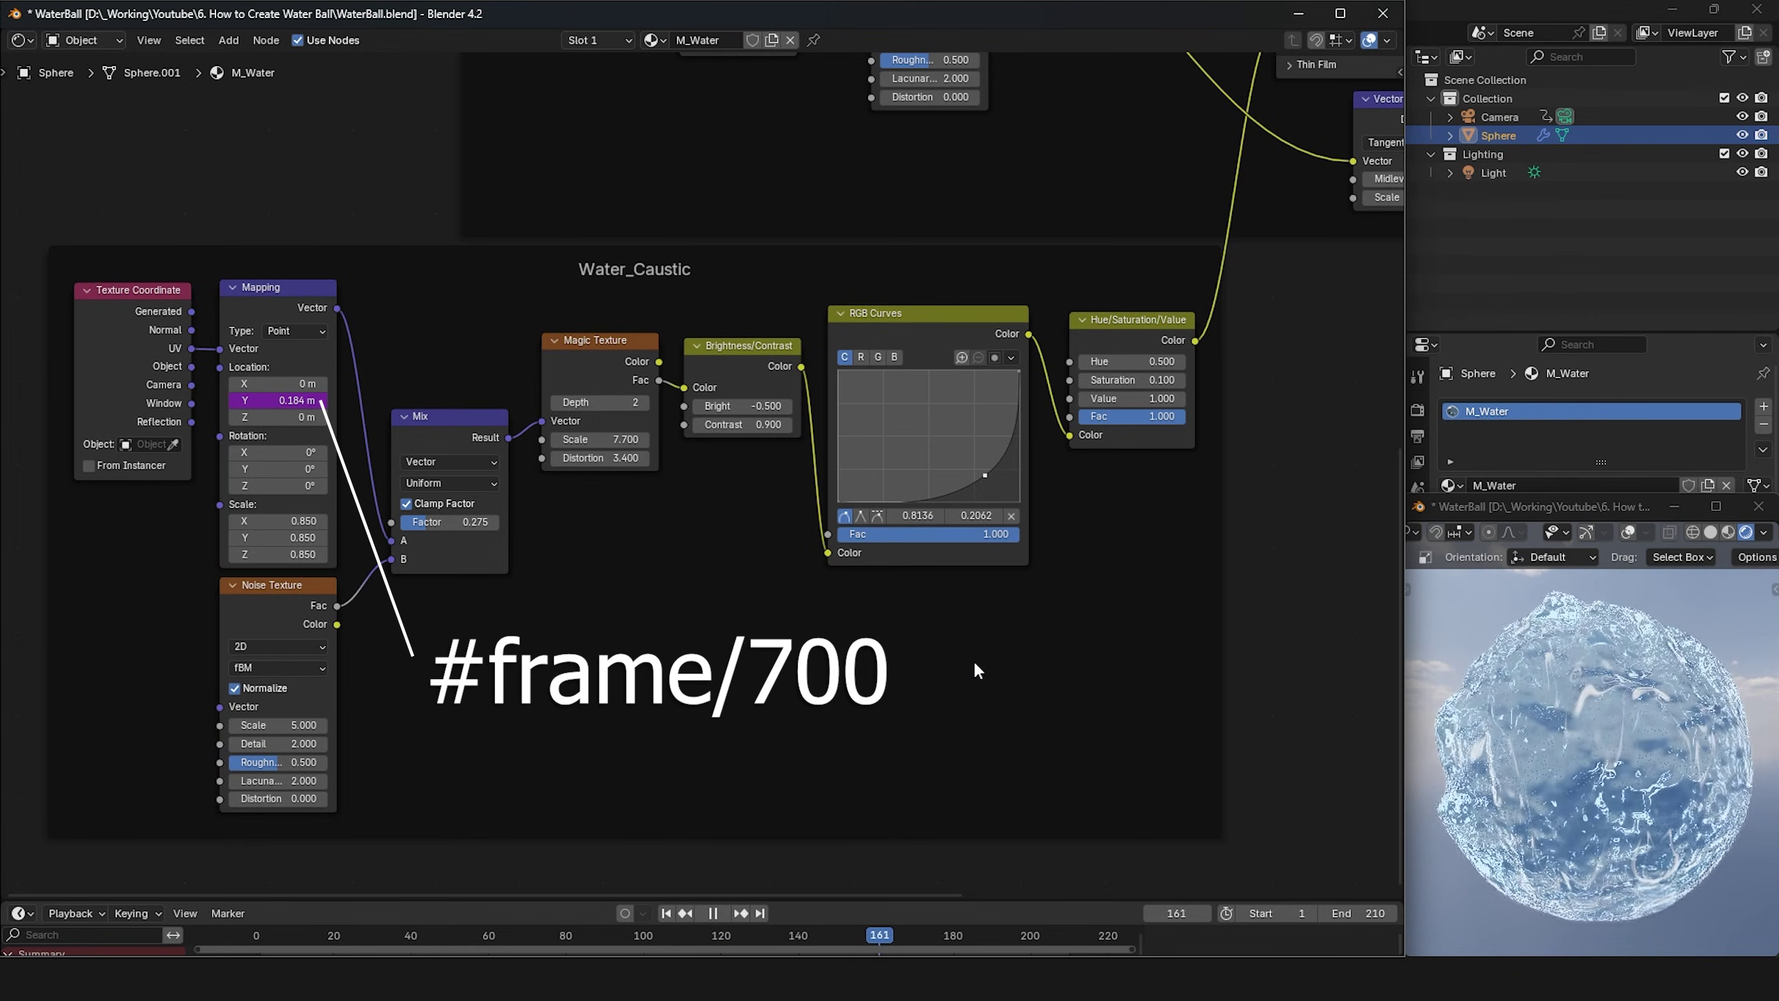
left_click(604, 339)
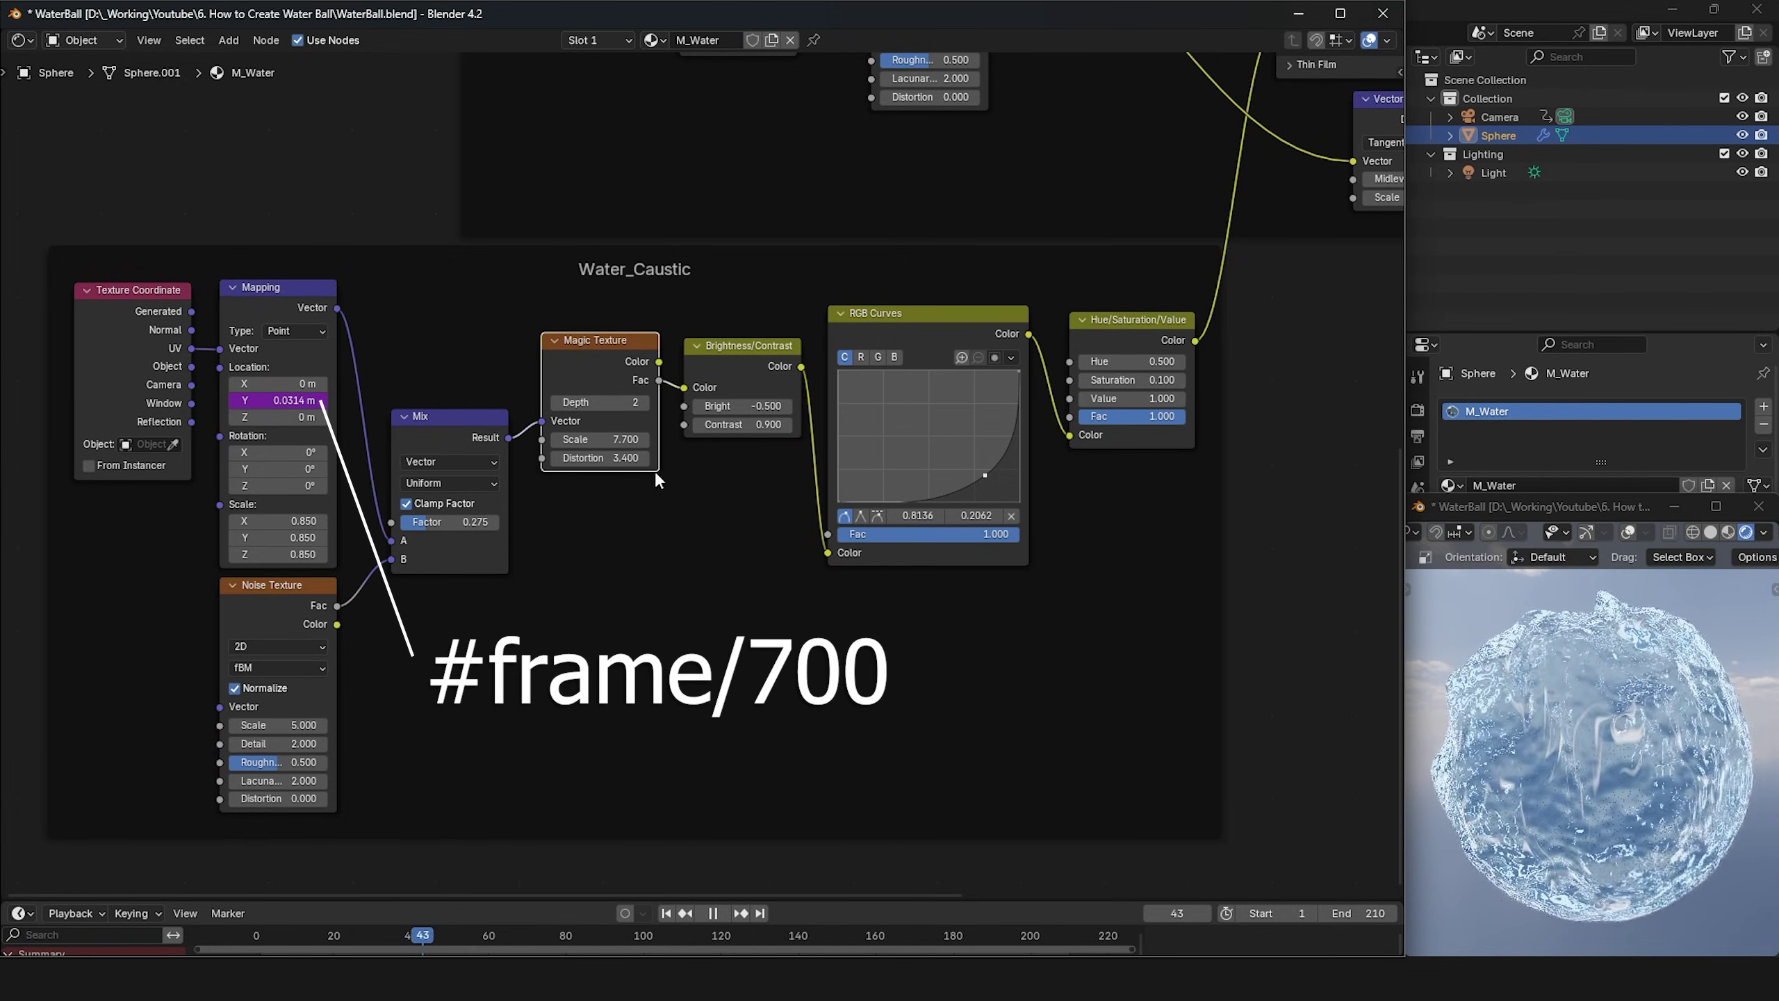
Step: Select the nodes in the Water_Outline frame and try a different color on the Emission node
scroll(719, 560, "down", 1)
middle_click_drag(725, 367, 542, 604)
scroll(706, 511, "down", 3)
middle_click_drag(1065, 265, 923, 351)
scroll(779, 336, "up", 5)
scroll(977, 385, "down", 1)
left_click_drag(993, 171, 684, 445)
left_click(919, 427)
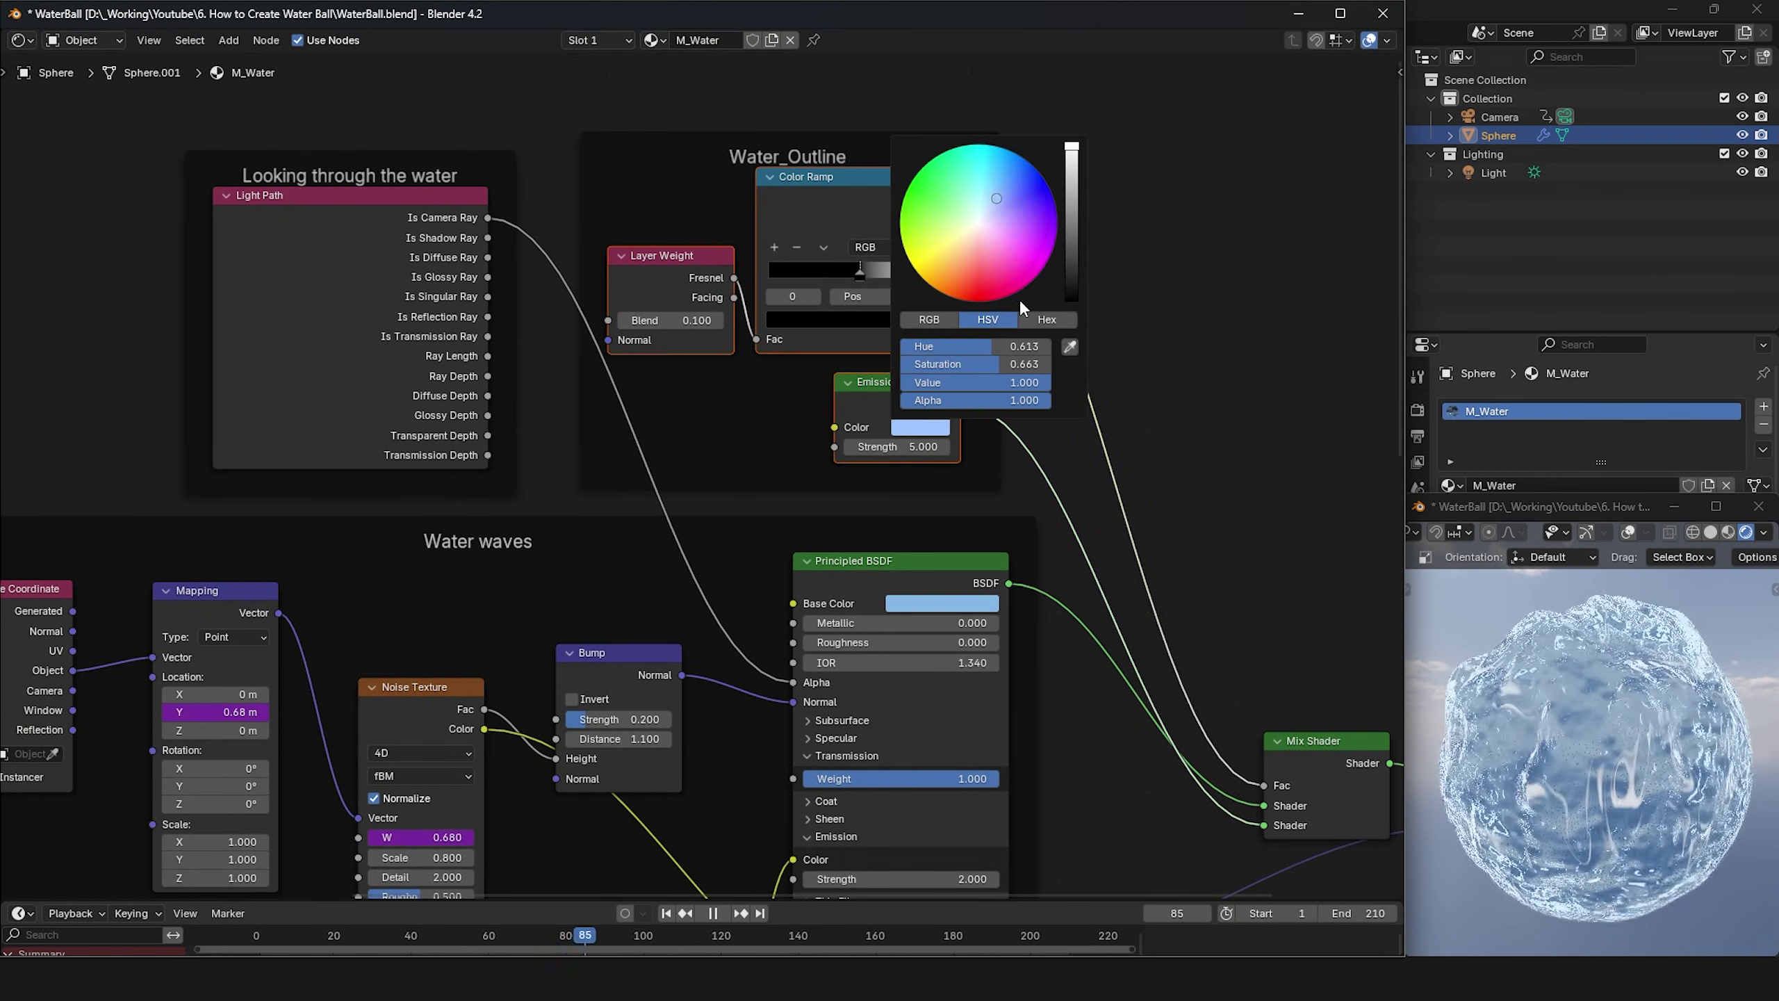
left_click_drag(1007, 261, 985, 230)
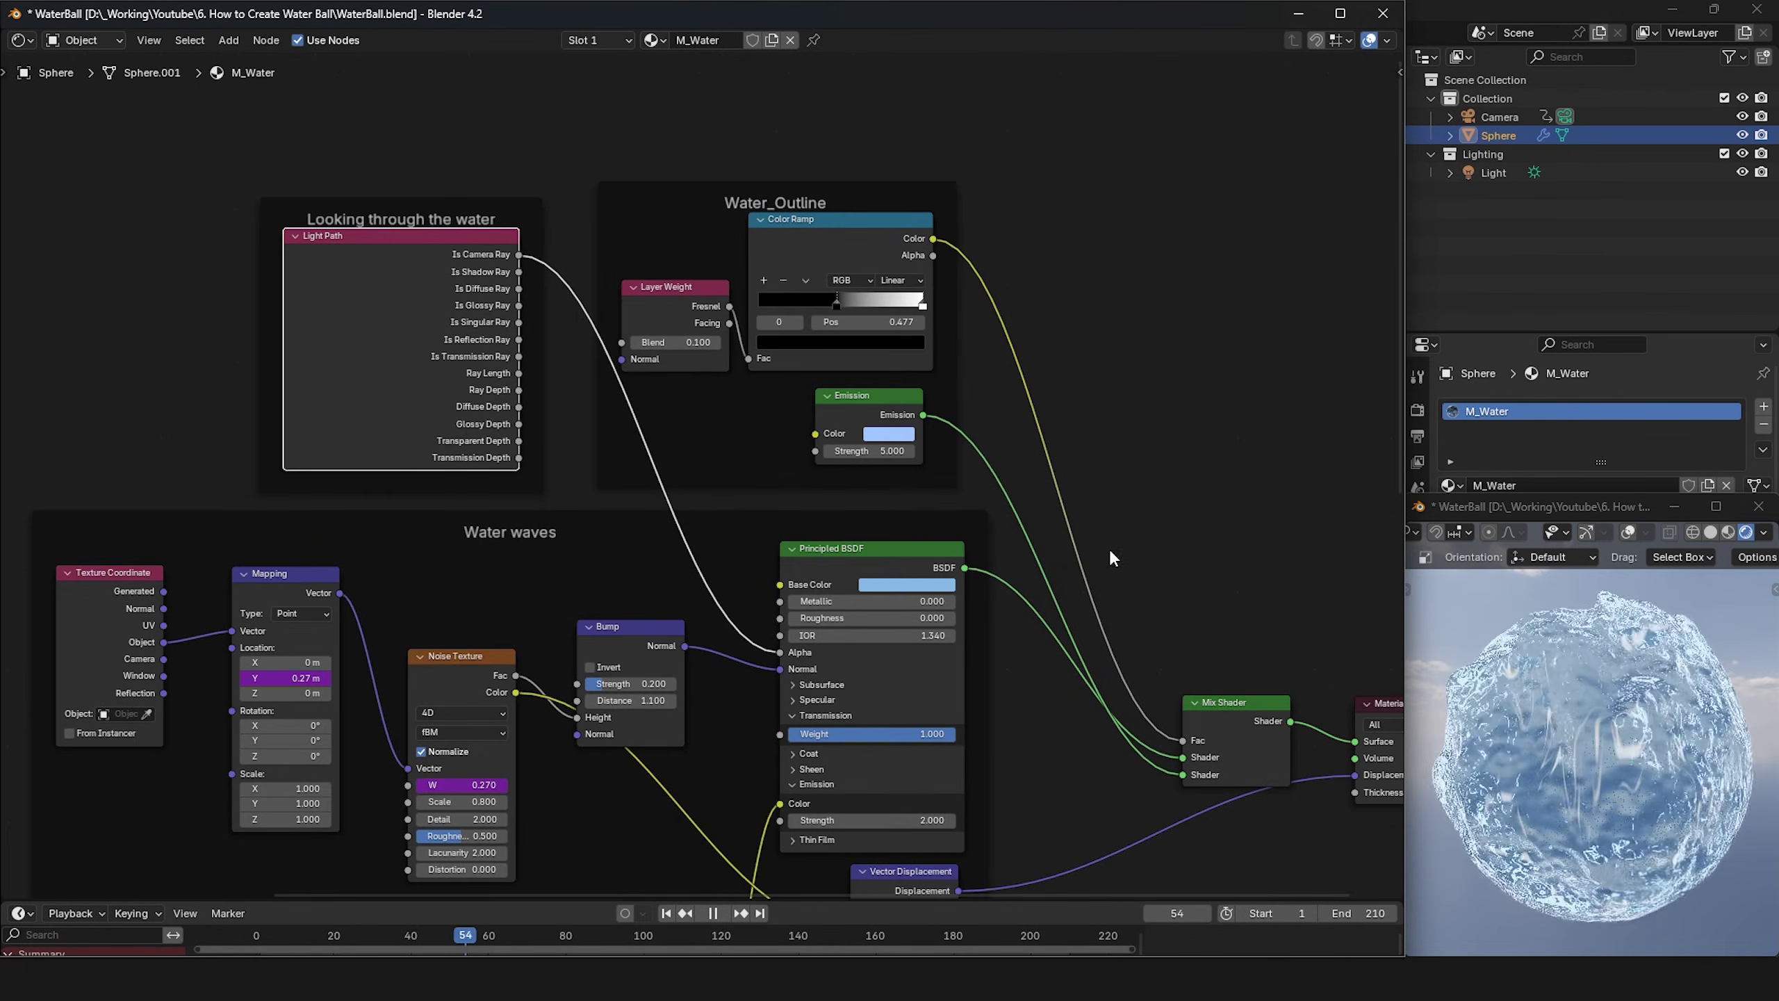
Step: Move the Mix Shader node up, closer to the level of the Emission and Principled BSDF nodes
middle_click_drag(1109, 548, 1010, 481)
left_click_drag(1102, 636, 1091, 442)
scroll(1121, 368, "up", 1)
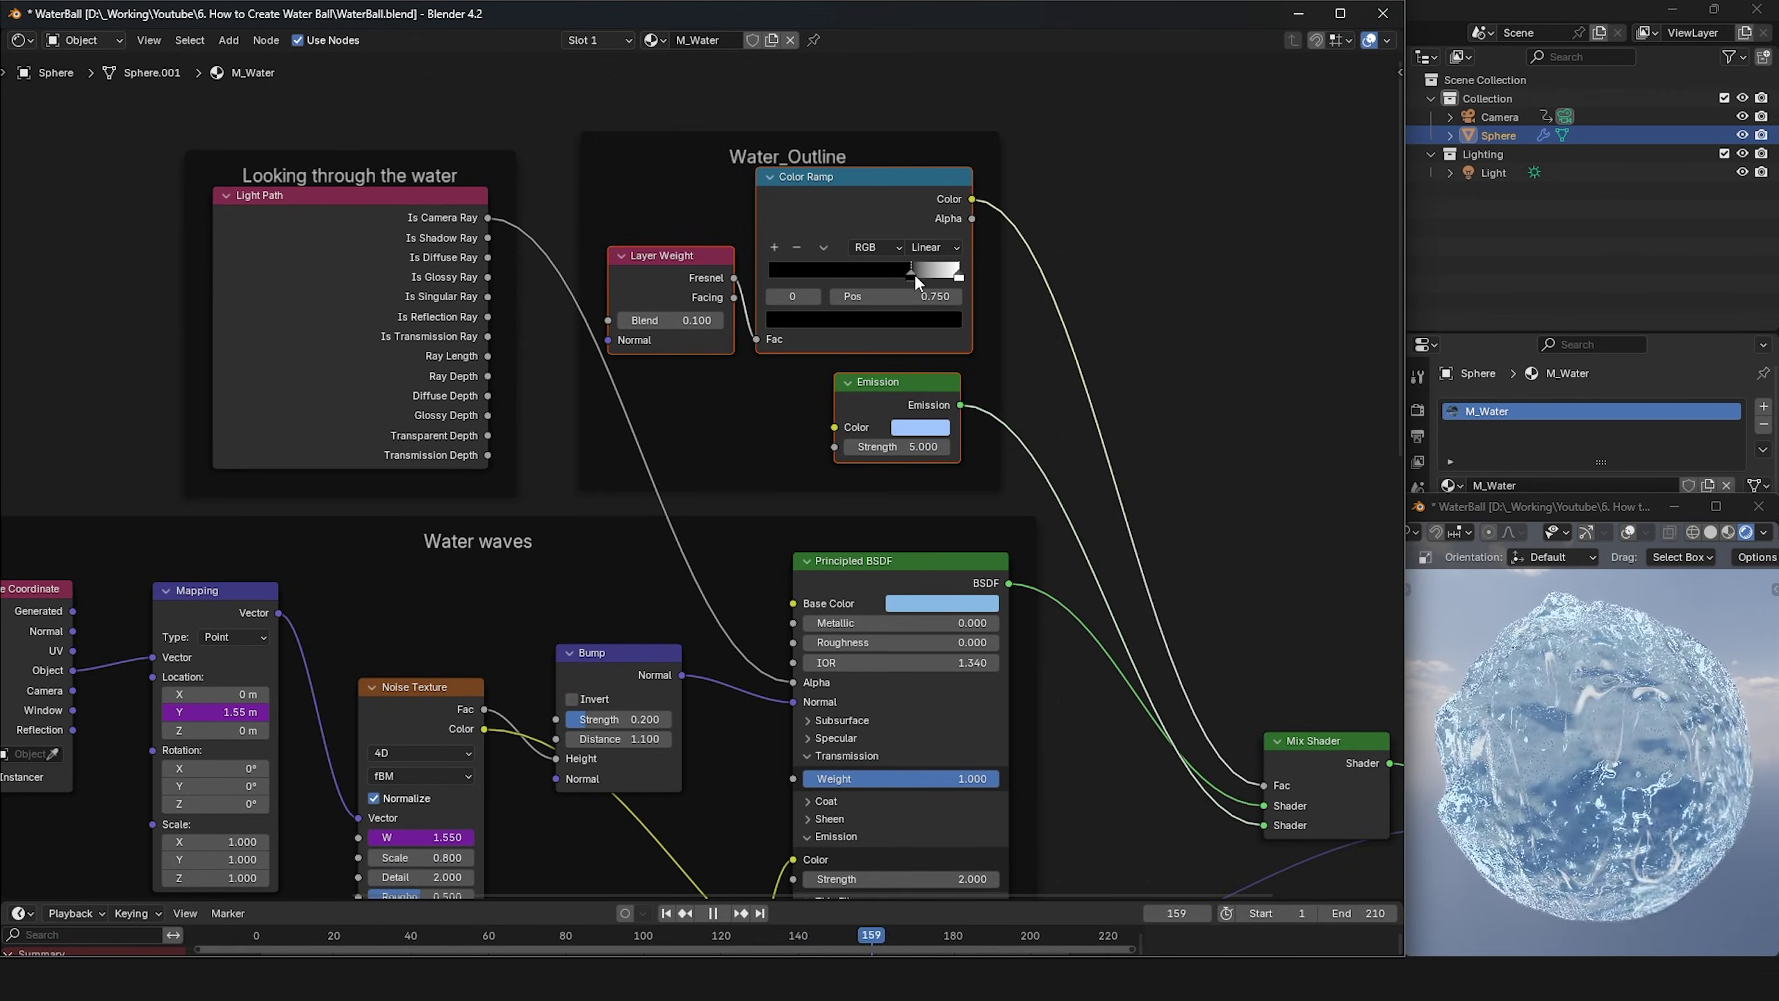
Step: Try other positions for the Color Ramp's black stop and a Layer Weight Blend of 0.5 in the Water_Outline frame
left_click_drag(903, 272, 782, 284)
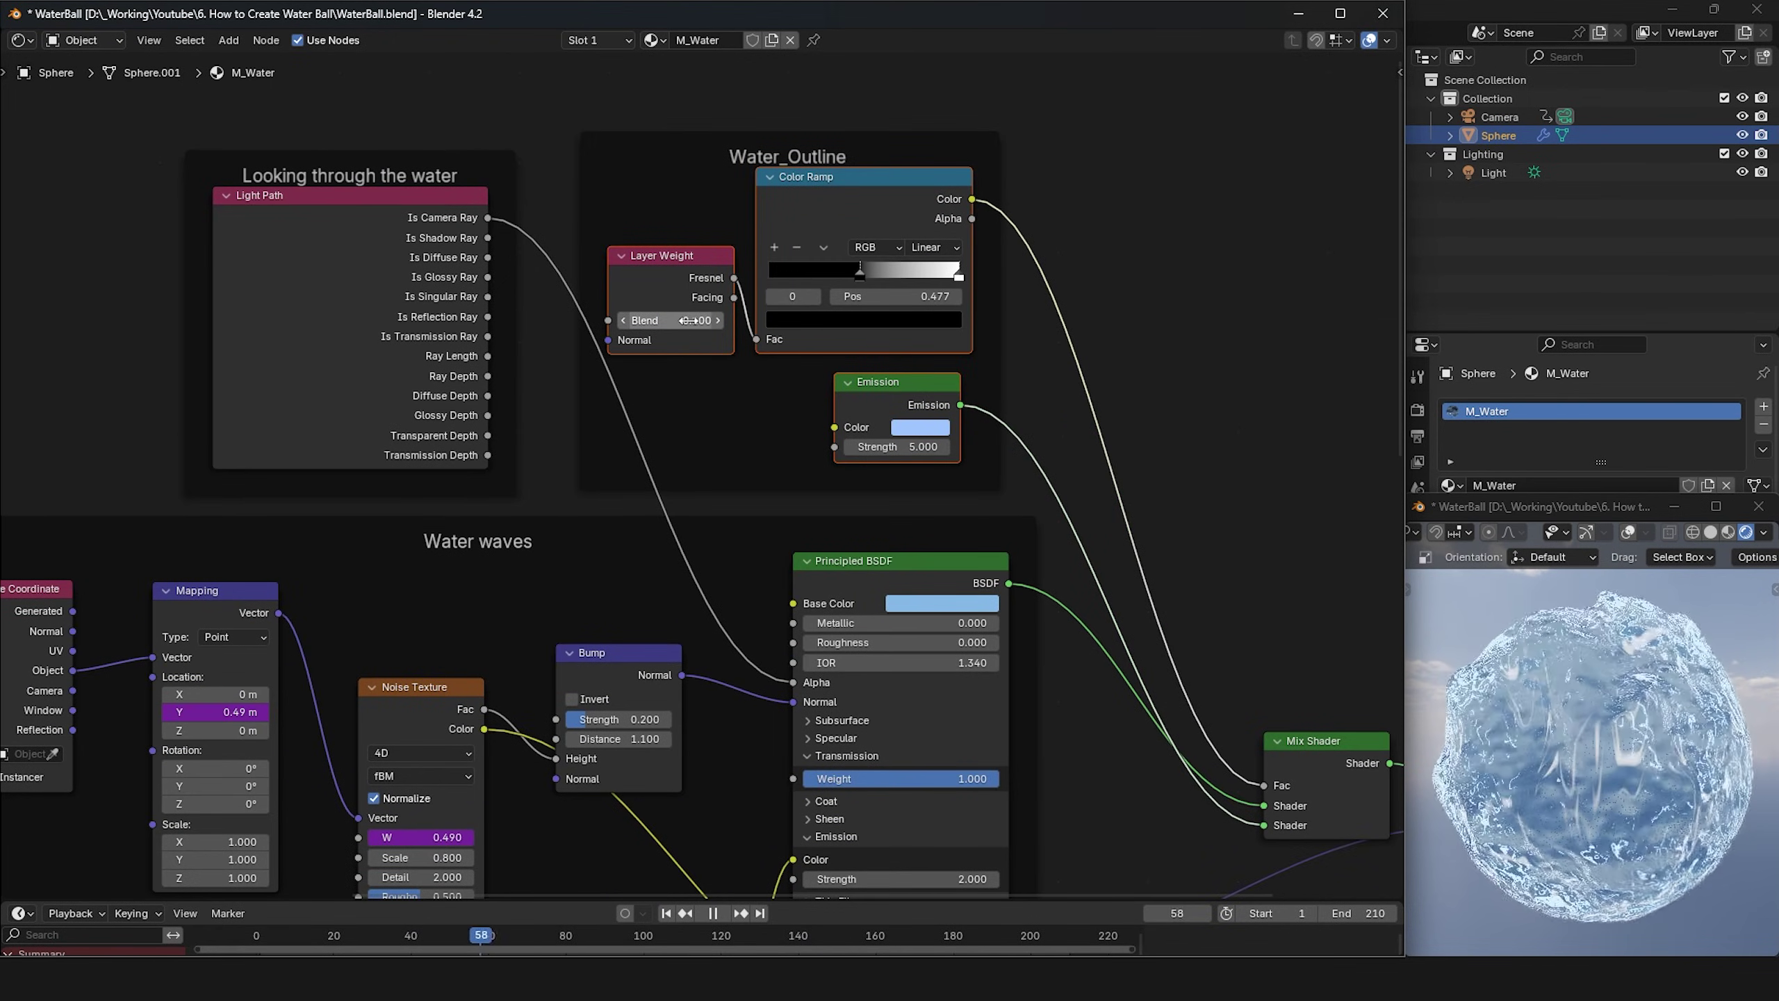
left_click(690, 321)
type("0.5")
key("Return")
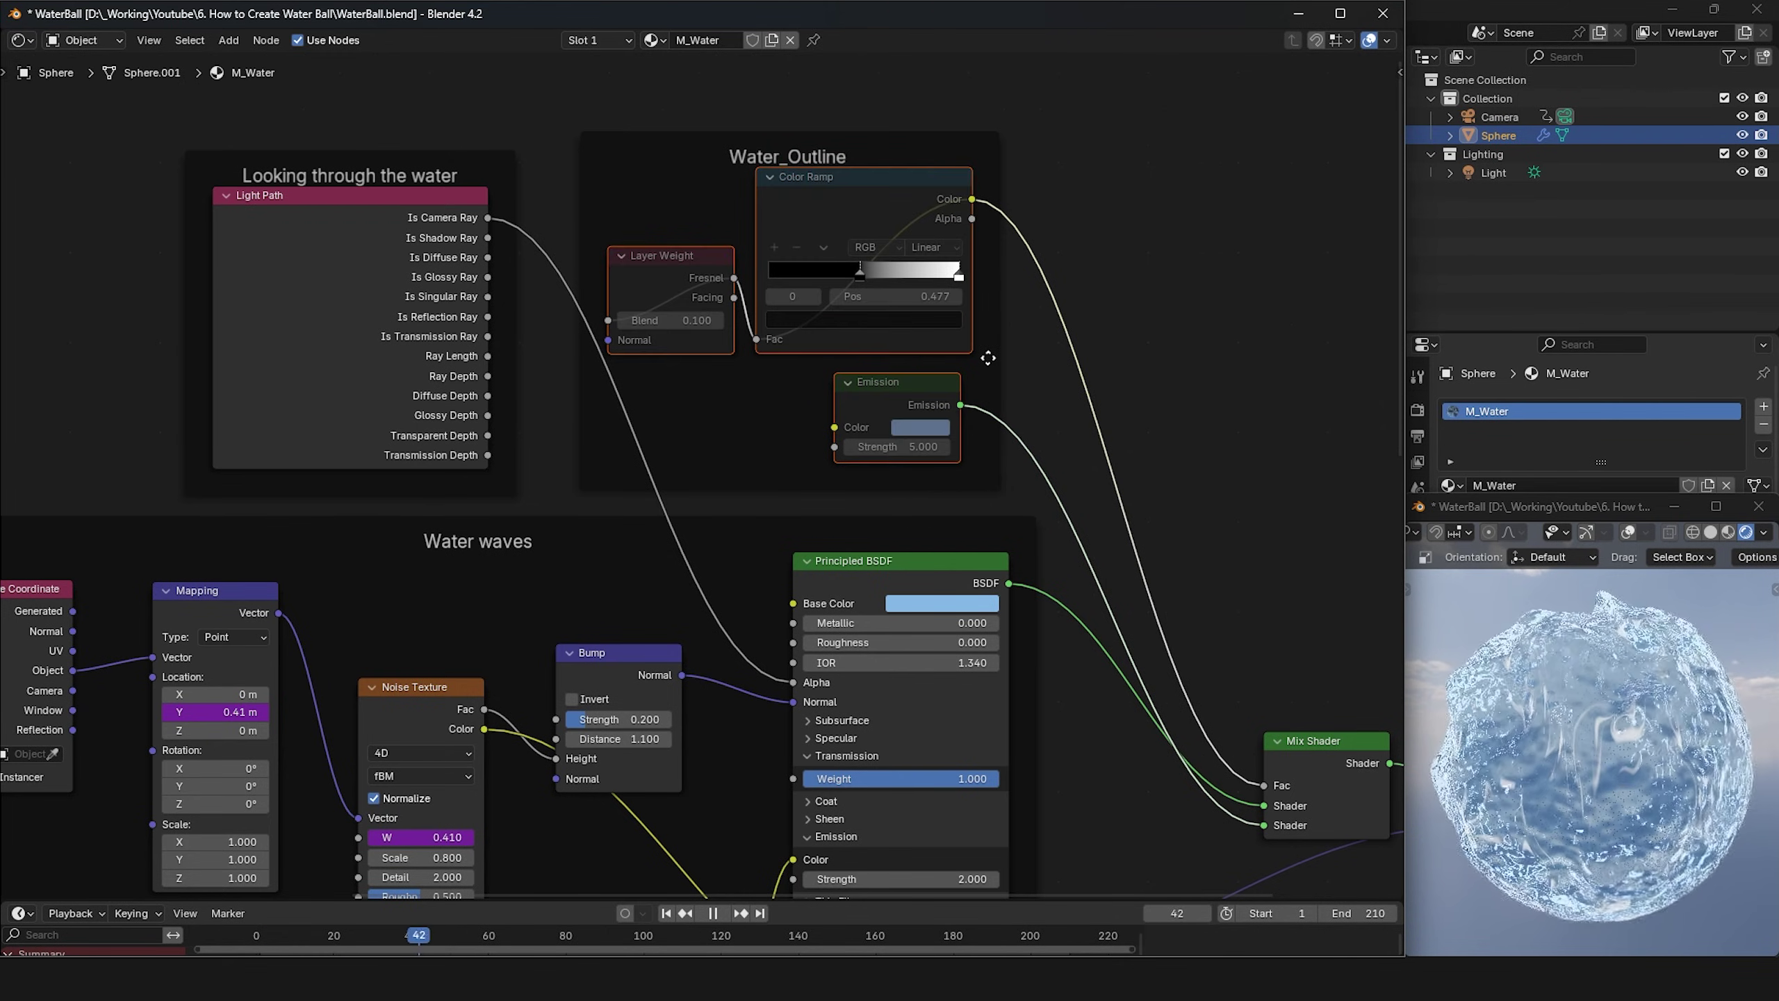
Step: Select the Light Path node and toggle its muting repeatedly to compare the see-through effect on the water ball
left_click(369, 215)
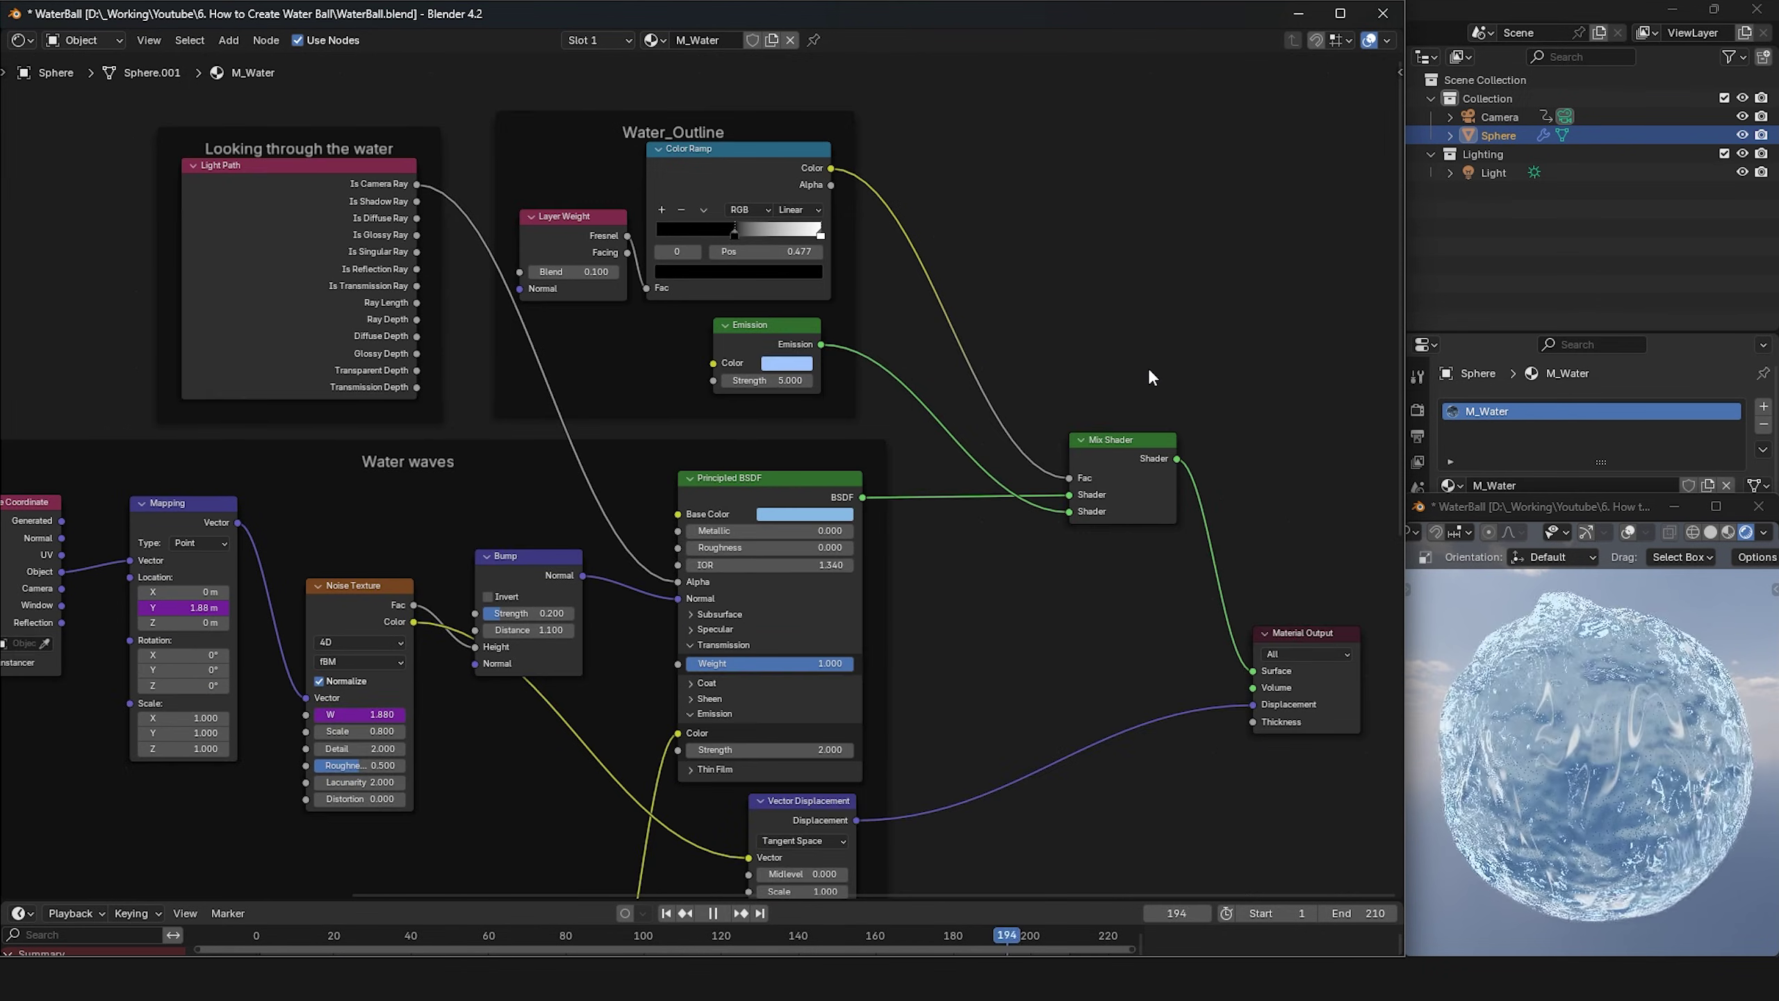
scroll(1149, 372, "up", 1)
middle_click_drag(1150, 371, 1114, 369)
middle_click_drag(1094, 372, 1091, 367)
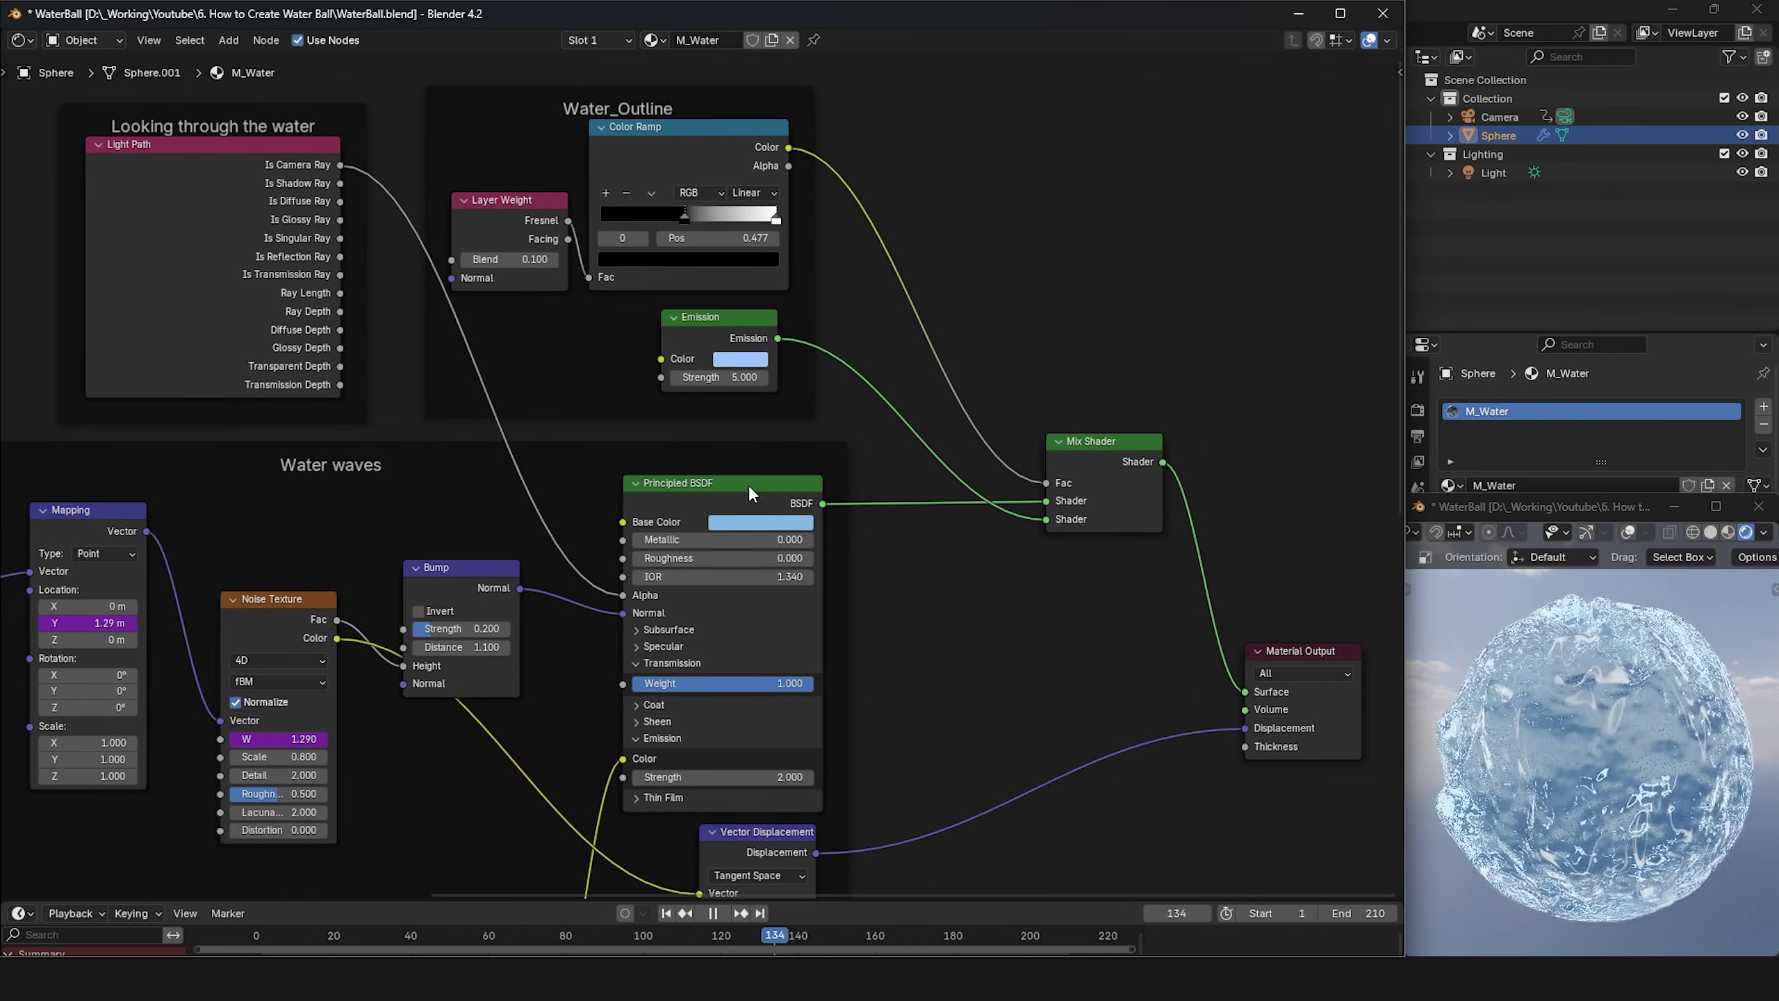
left_click(237, 158)
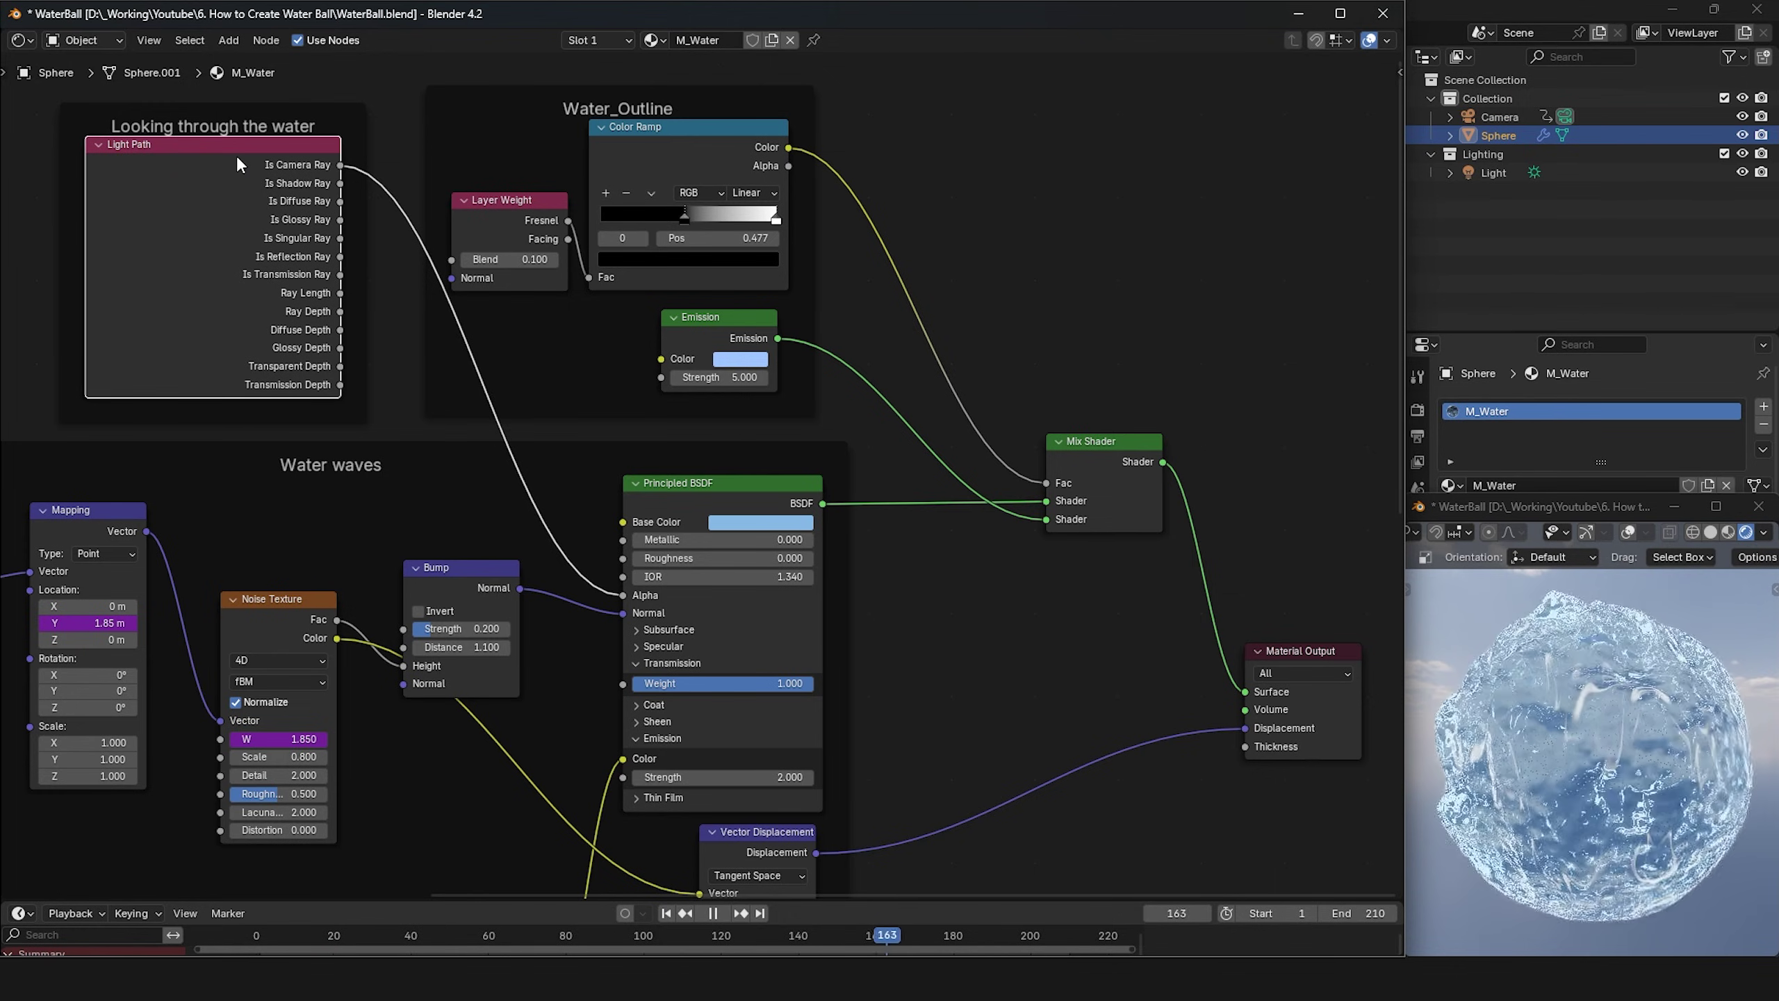
key("m")
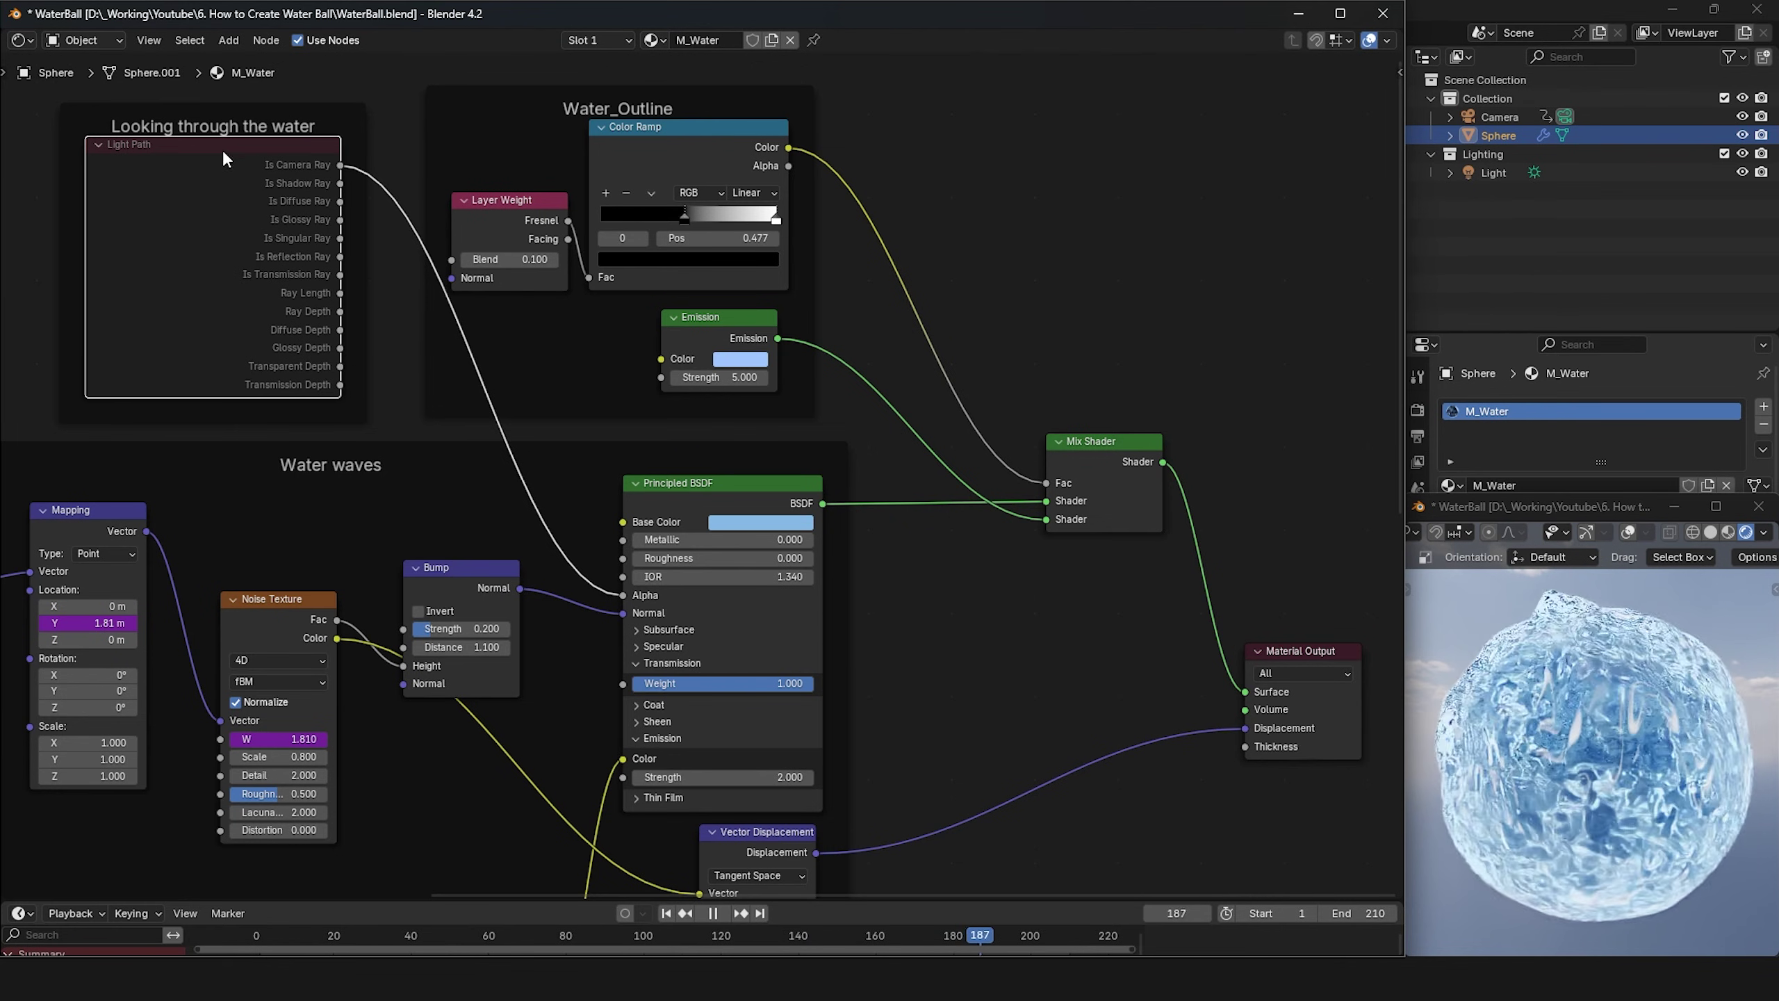
key("m")
key("m")
key("m")
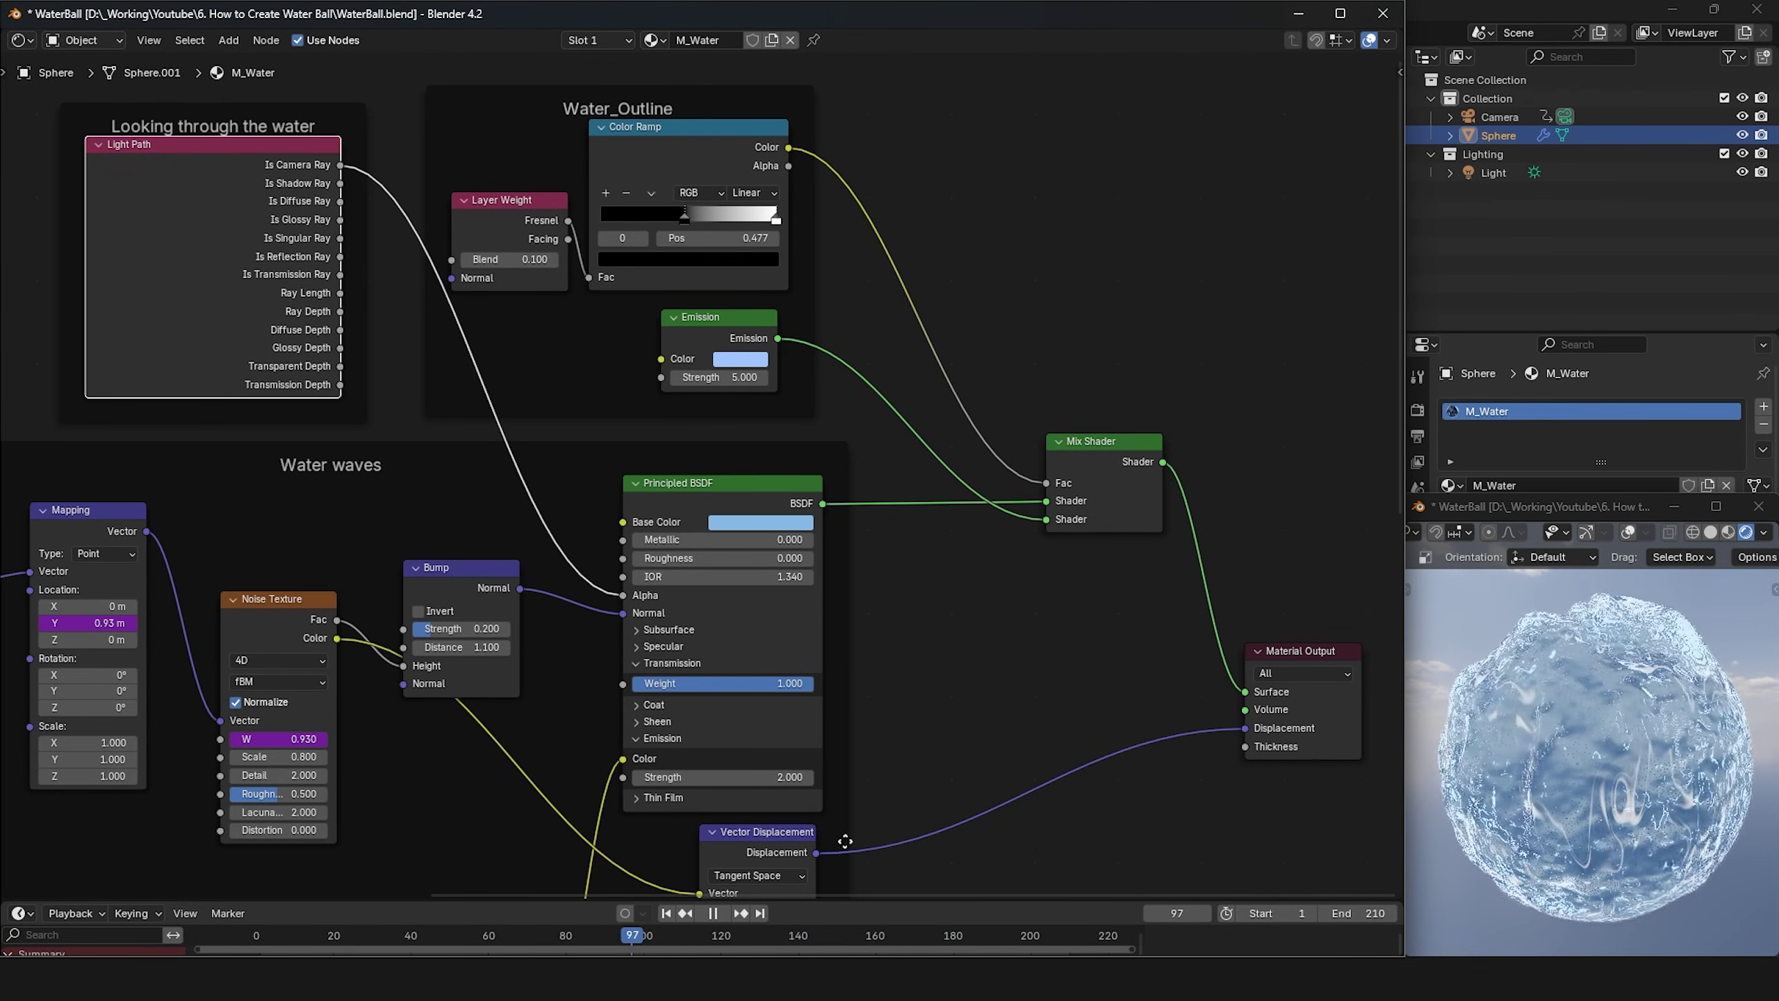